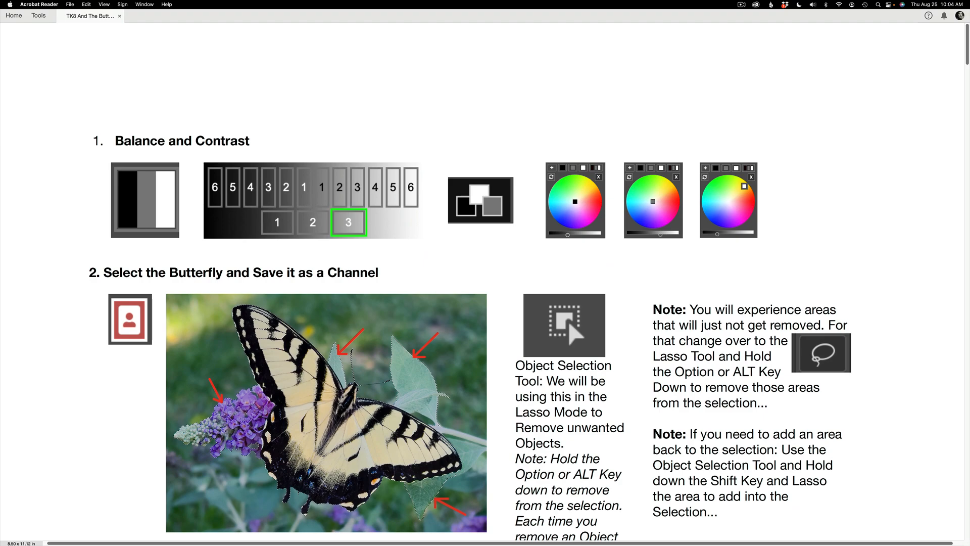
- Read through the butterfly tutorial PDF from Balance and Contrast down to the section on adding a glow
scroll(484, 283, down, 5)
scroll(485, 283, down, 8)
scroll(485, 283, down, 10)
scroll(485, 283, down, 14)
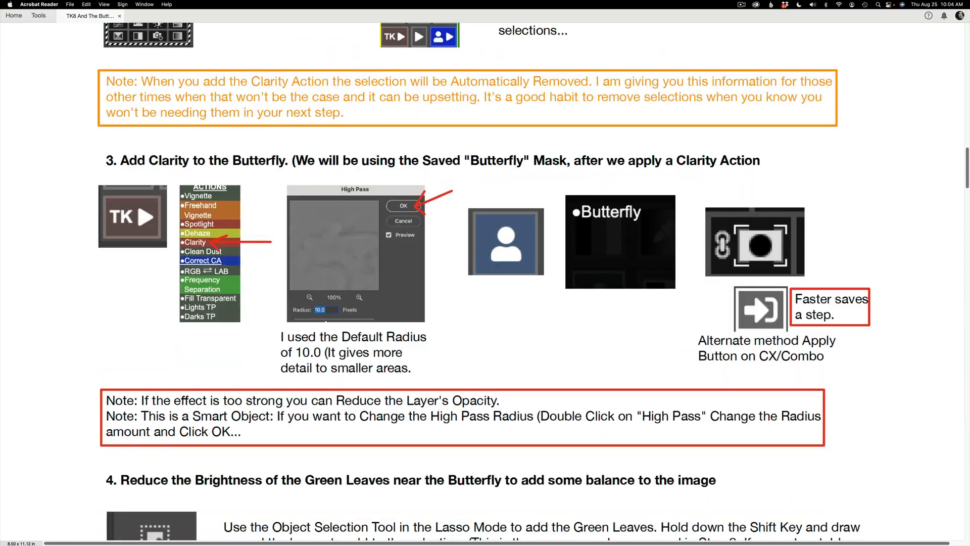
scroll(485, 283, down, 8)
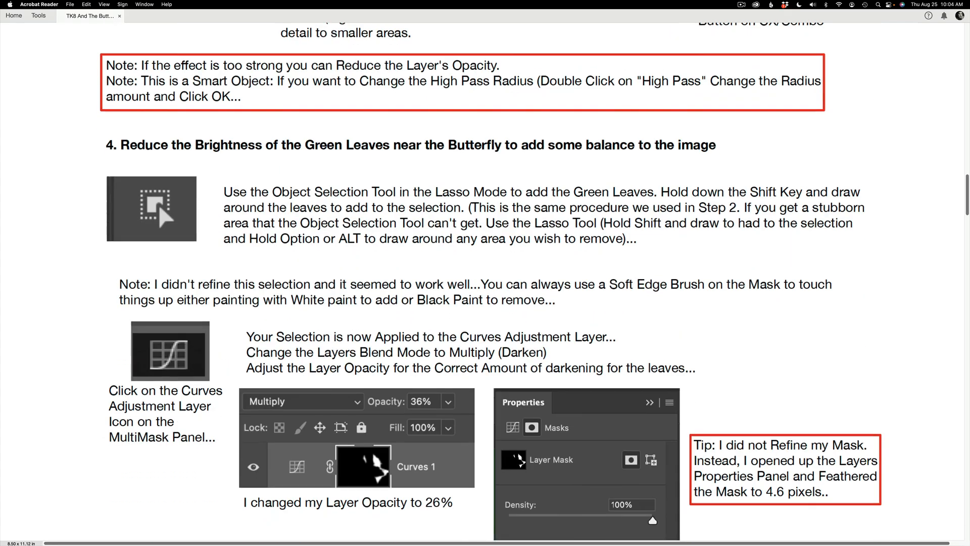
scroll(485, 283, down, 10)
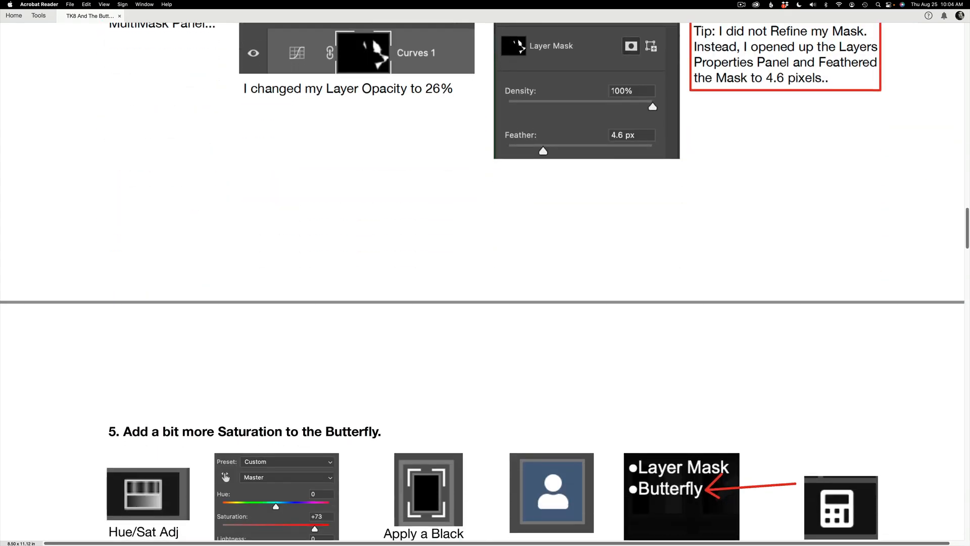
scroll(485, 283, down, 8)
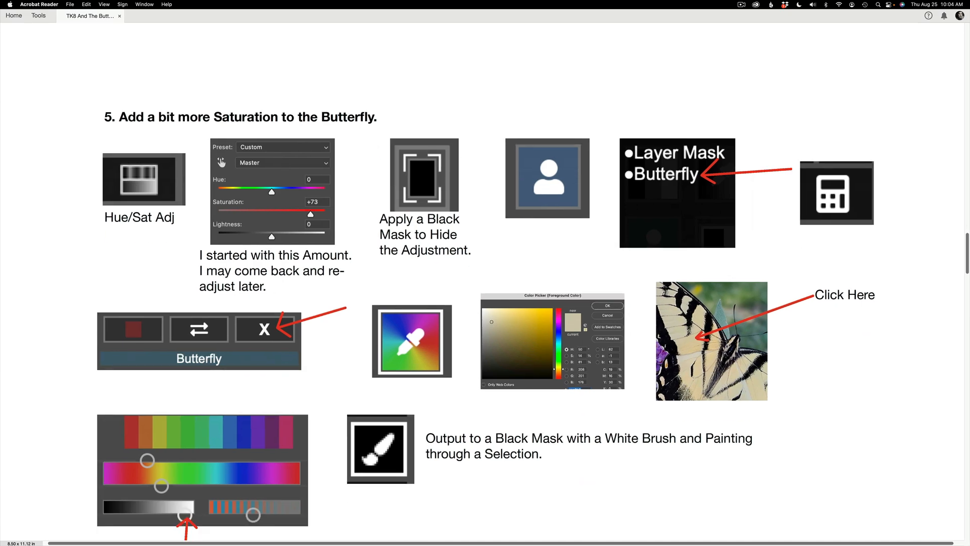
scroll(485, 283, down, 6)
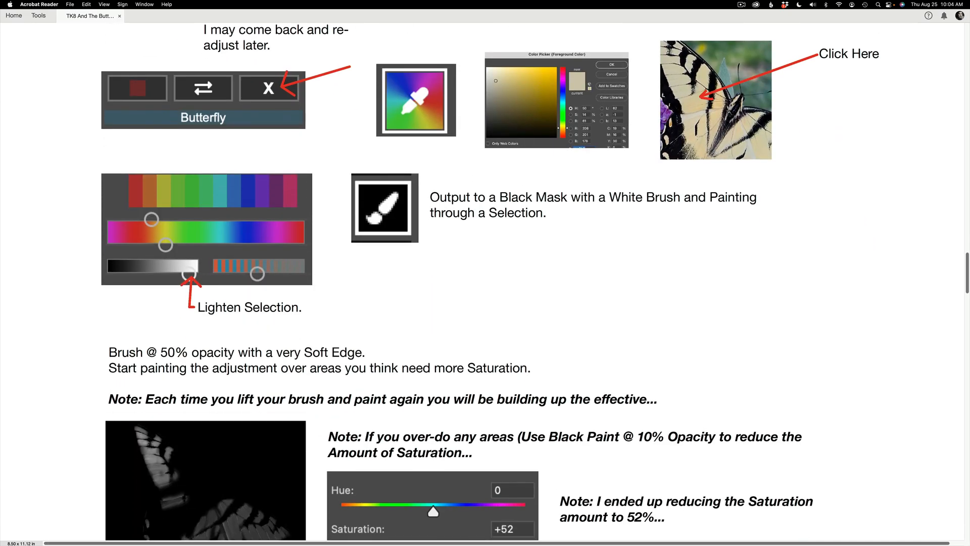
scroll(485, 283, down, 6)
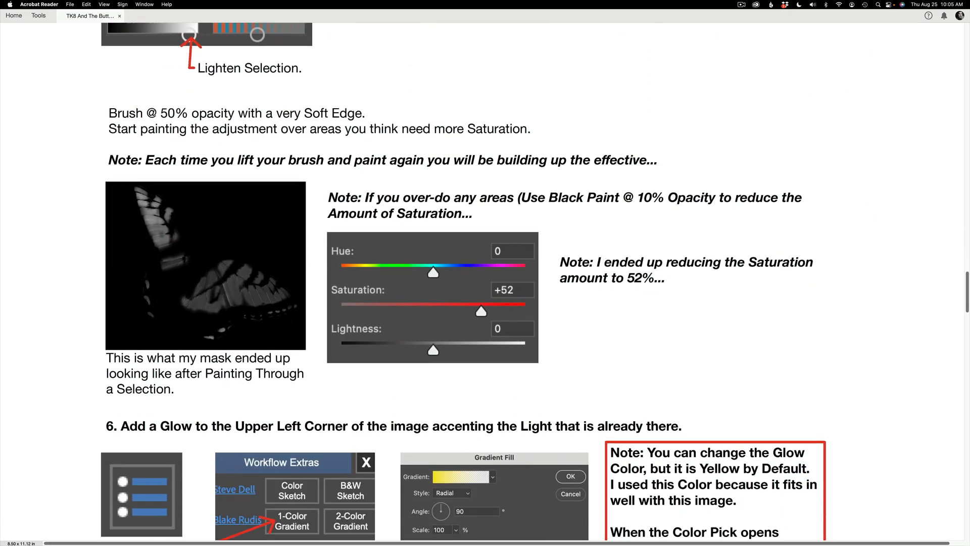
scroll(485, 283, down, 6)
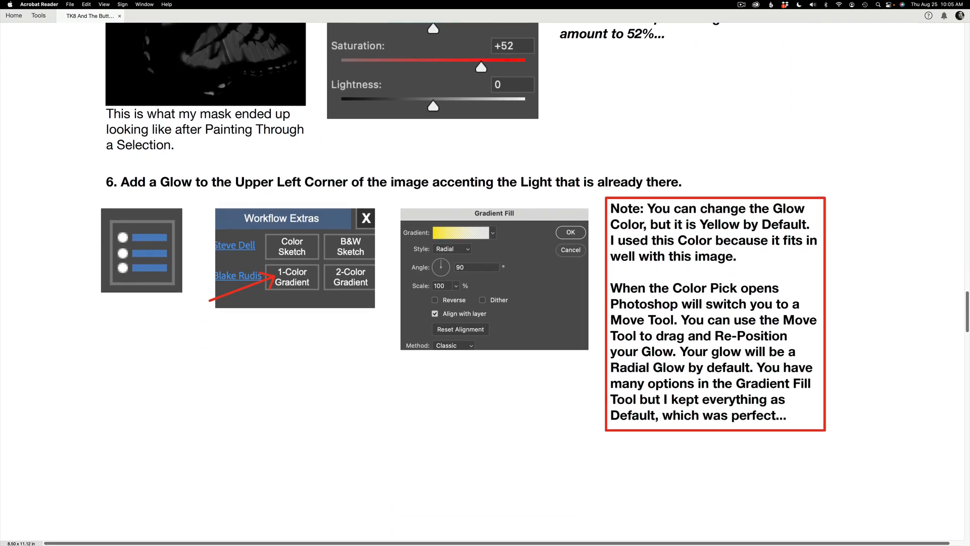
scroll(492, 259, down, 2)
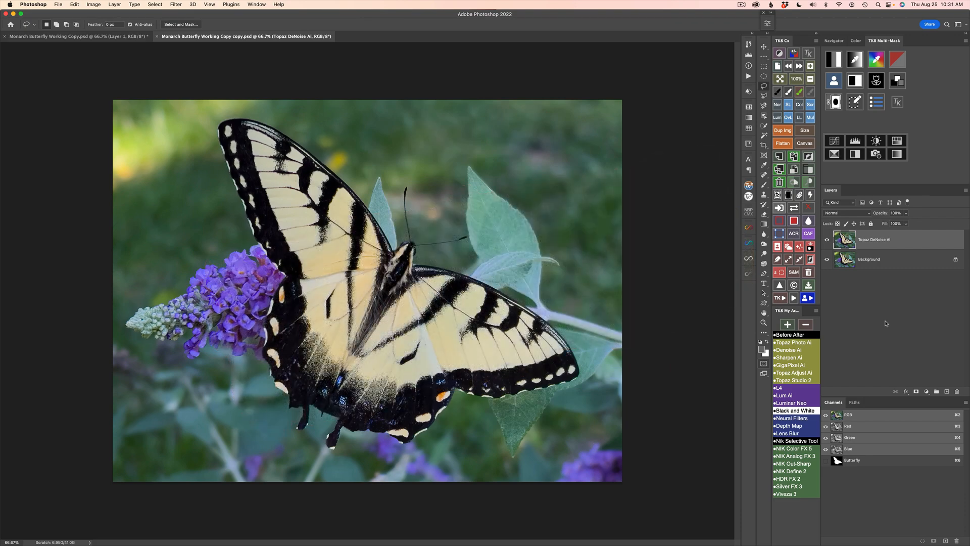
click(705, 280)
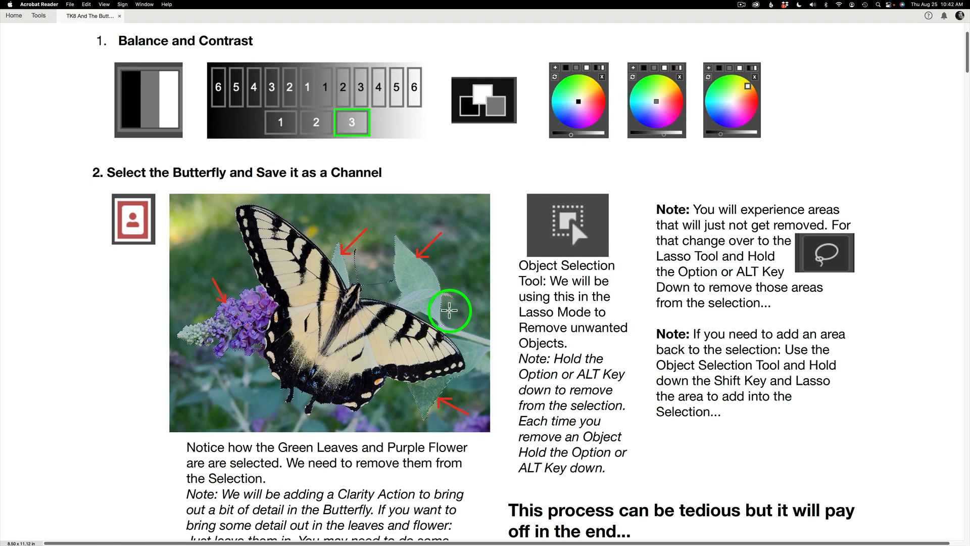
- Review the PDF instructions for selecting the butterfly, adding clarity, darkening the green leaves and boosting the butterfly's saturation
scroll(449, 310, down, 20)
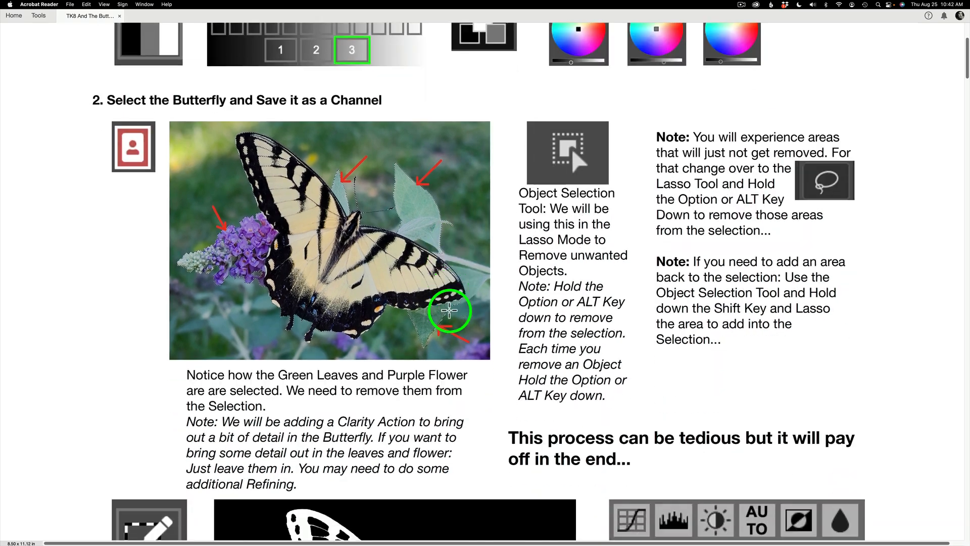
scroll(448, 310, down, 15)
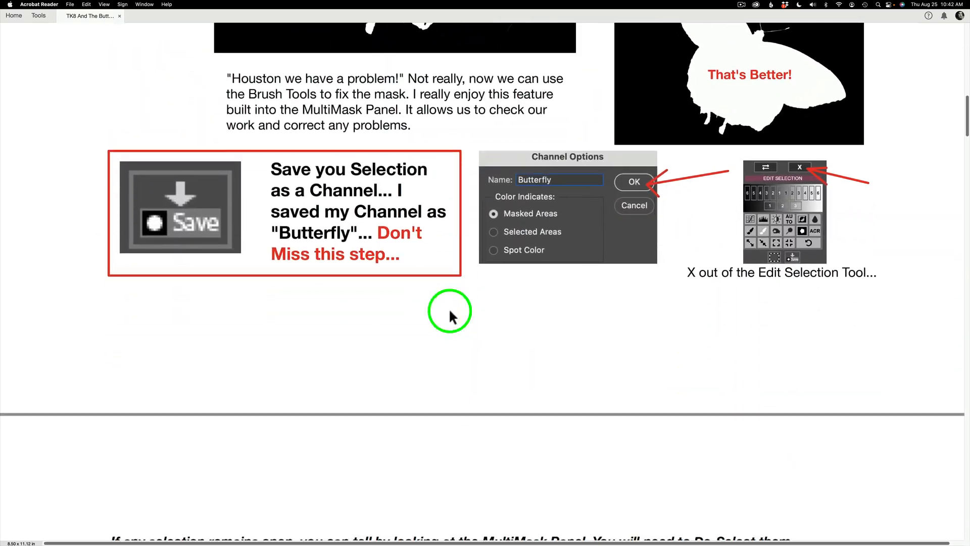
scroll(449, 310, down, 3)
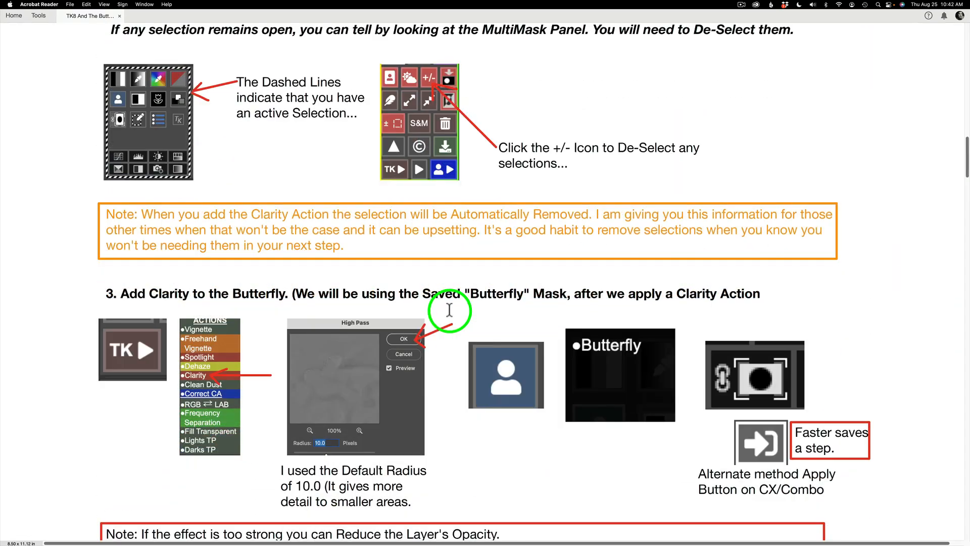
scroll(449, 310, down, 12)
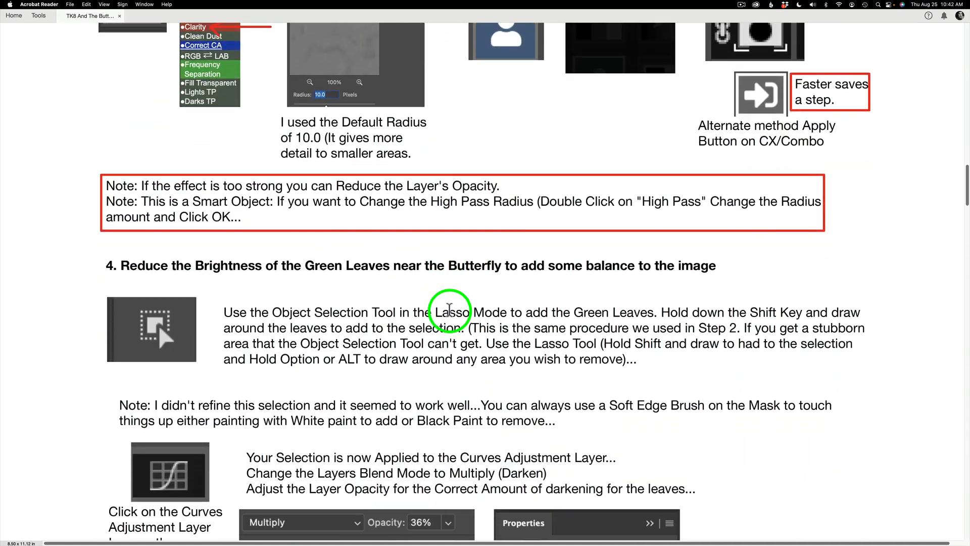
scroll(449, 309, down, 1)
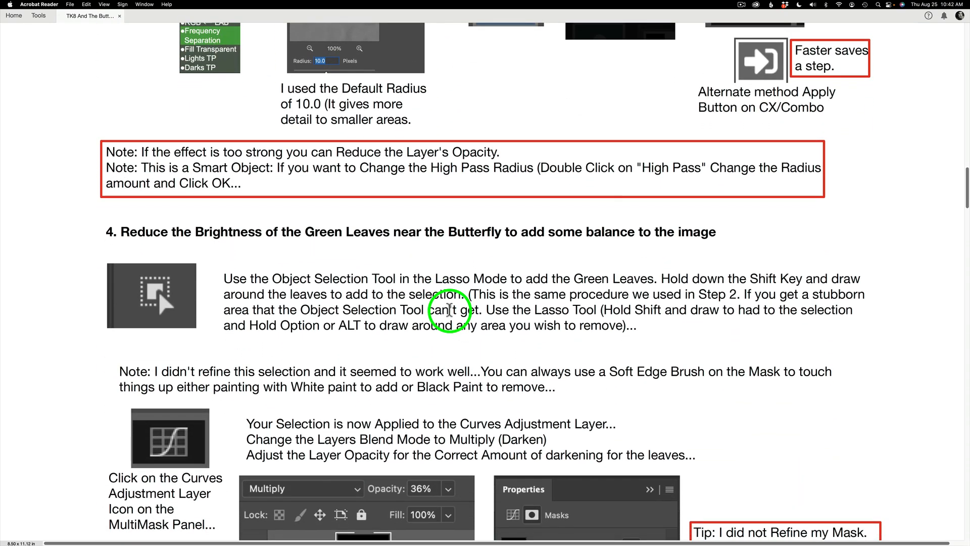
scroll(449, 310, down, 15)
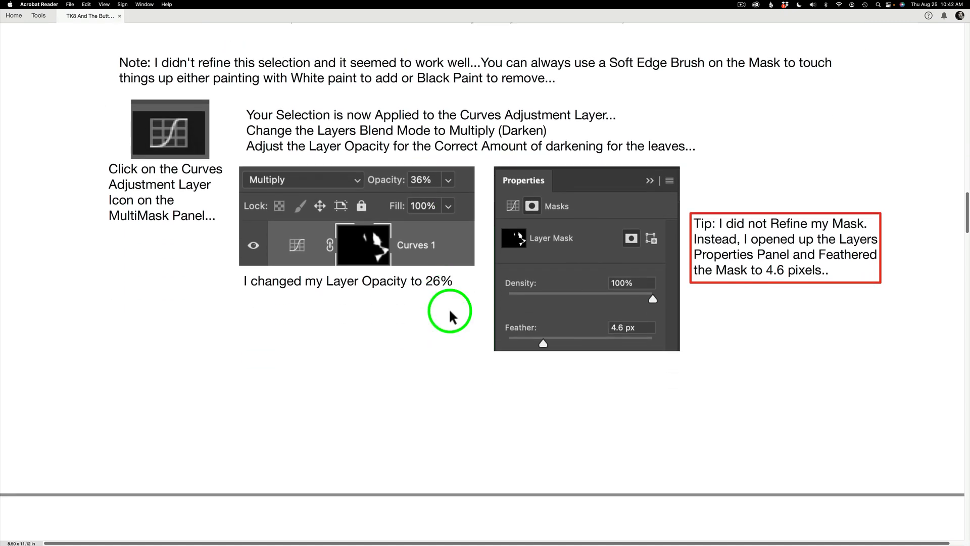
scroll(449, 310, down, 8)
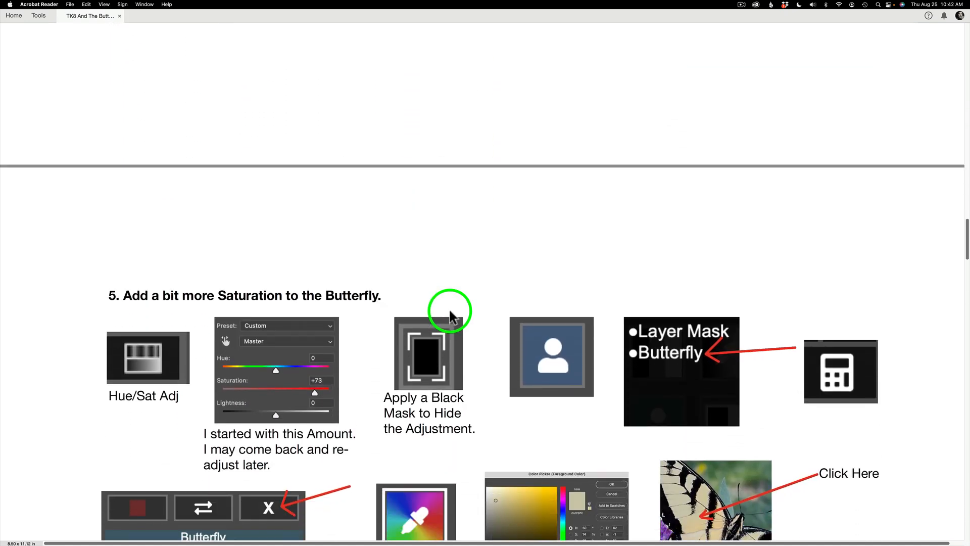
scroll(449, 310, down, 4)
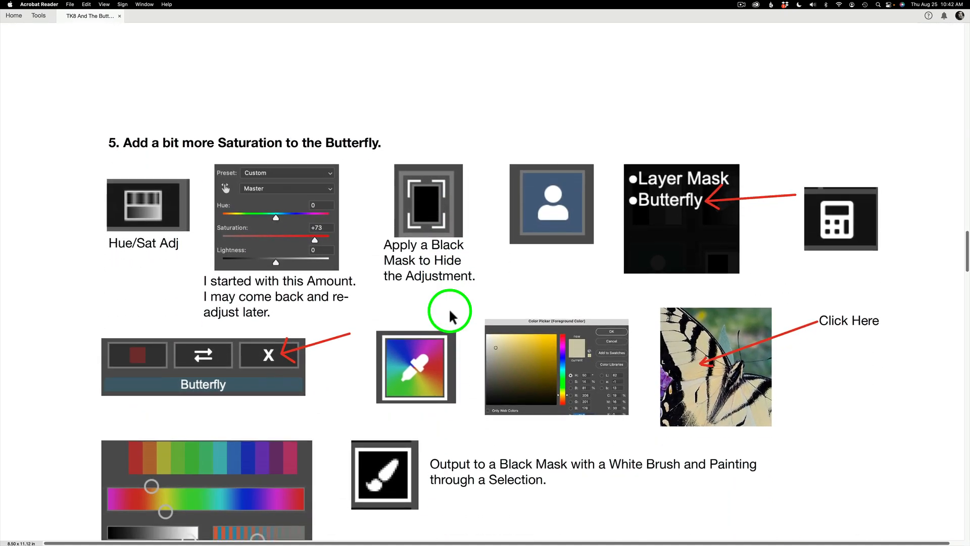
scroll(450, 312, down, 6)
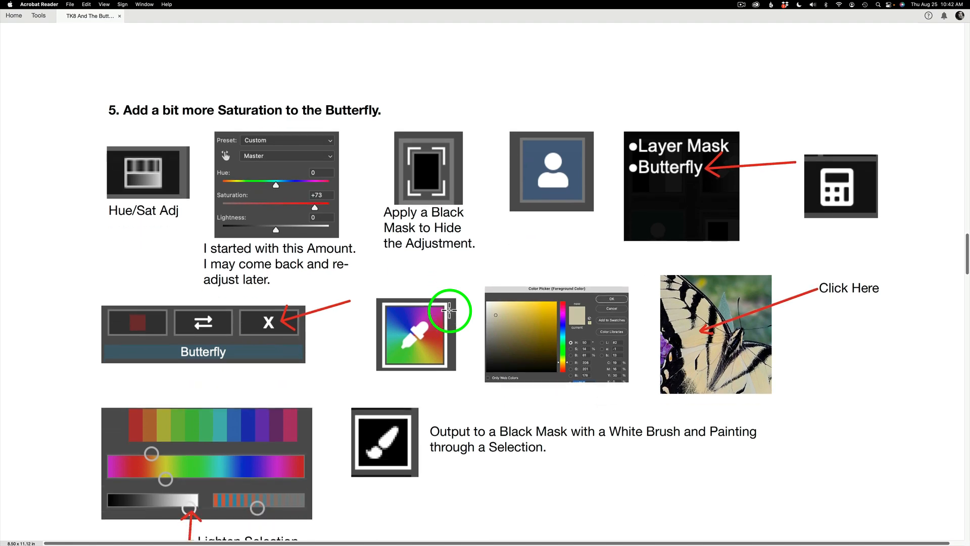
scroll(449, 310, down, 5)
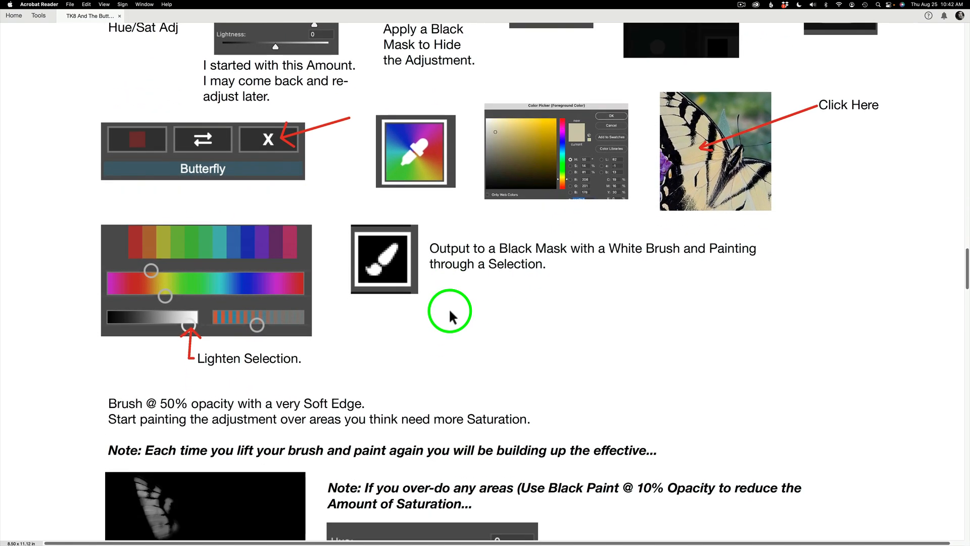
scroll(449, 310, down, 10)
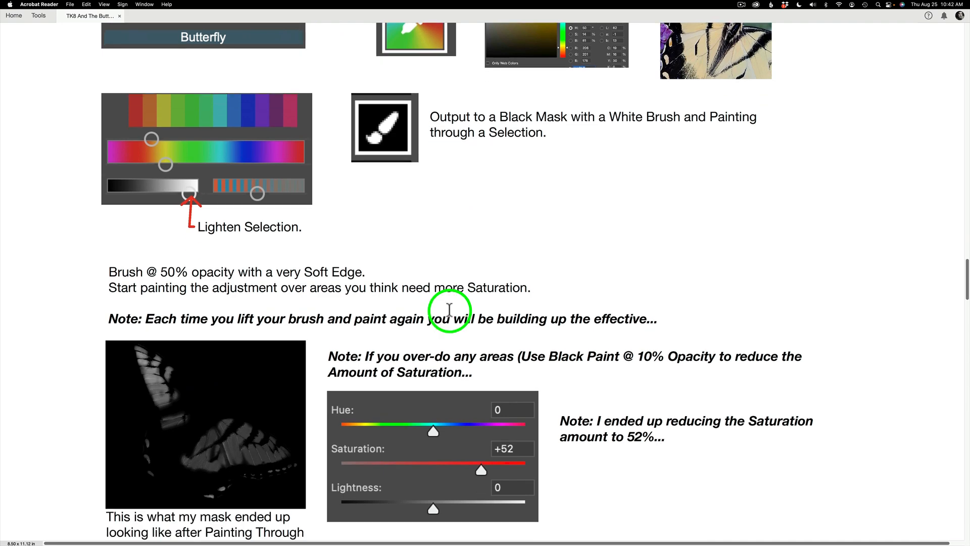
scroll(449, 310, down, 4)
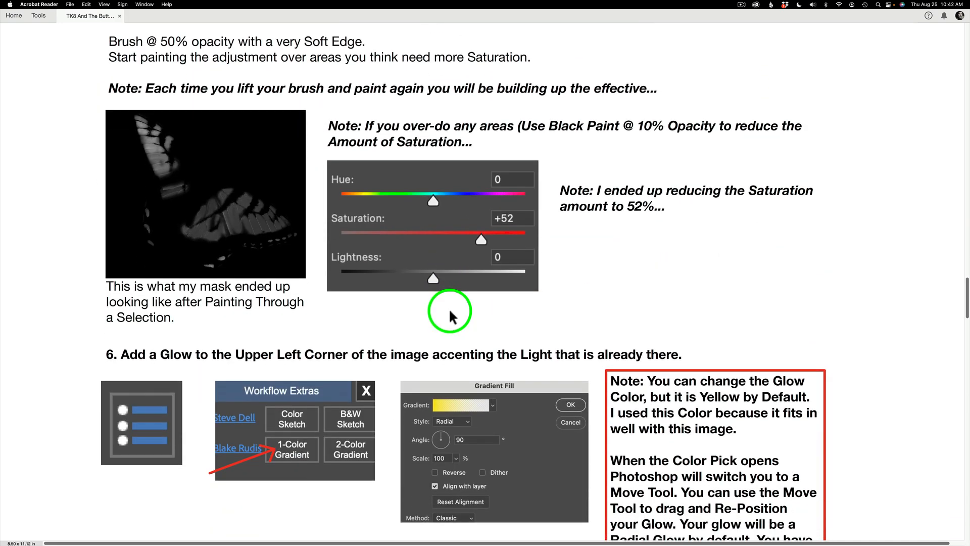
- Review the PDF instructions for the corner glow, the reverse Clarity background softening and the vignette
scroll(449, 310, down, 5)
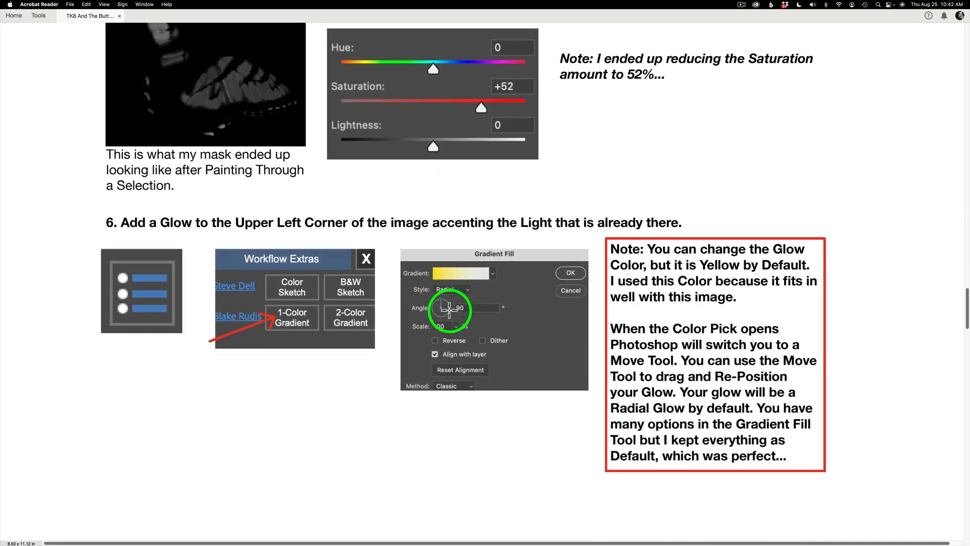
scroll(449, 310, down, 11)
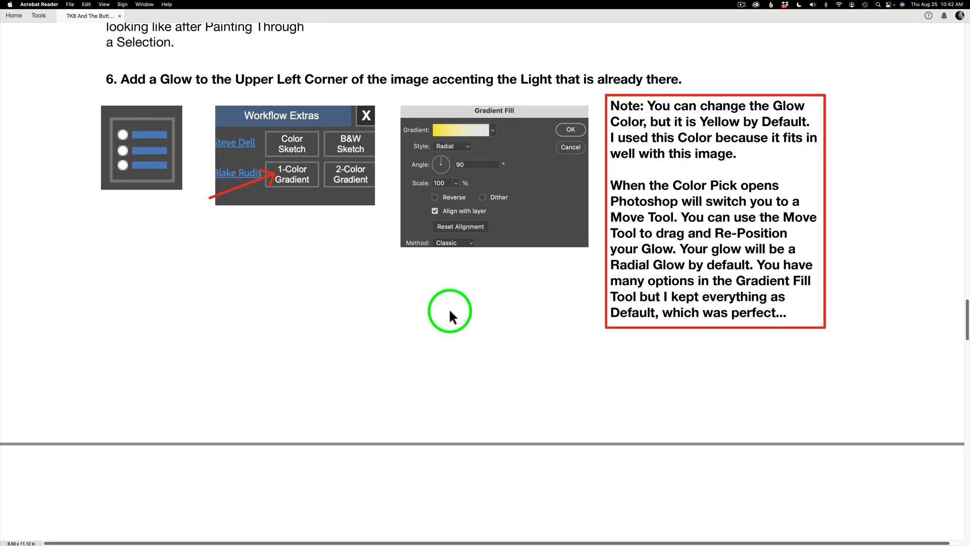
scroll(449, 313, down, 3)
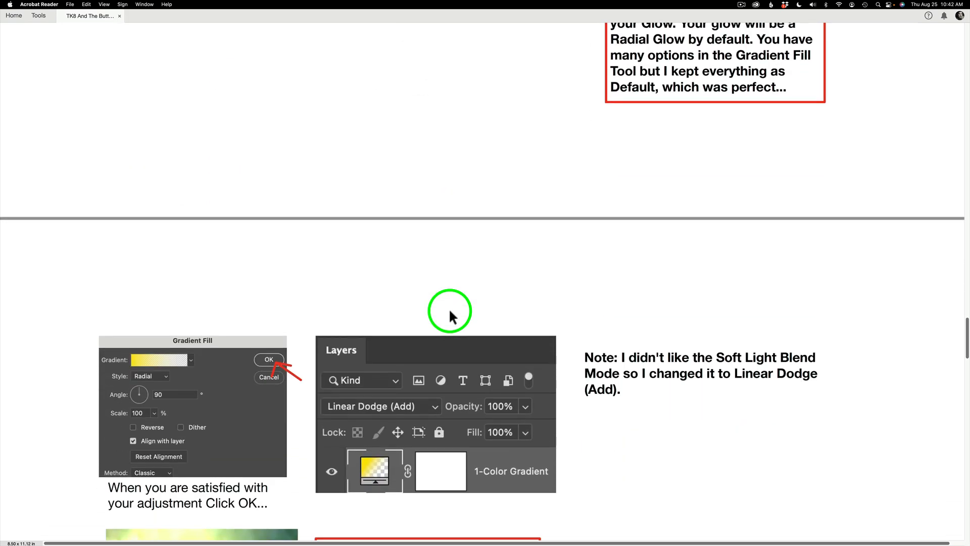
scroll(449, 309, down, 4)
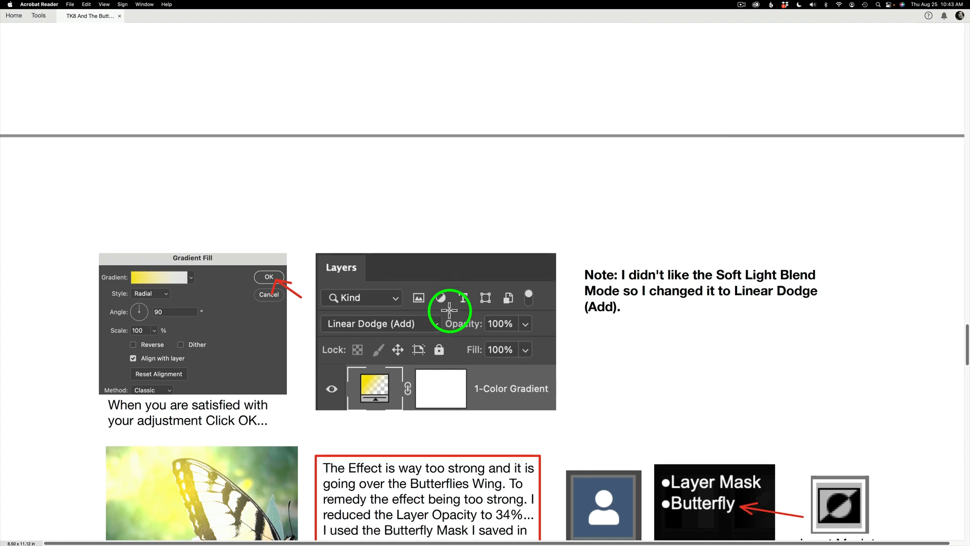
scroll(449, 310, down, 1)
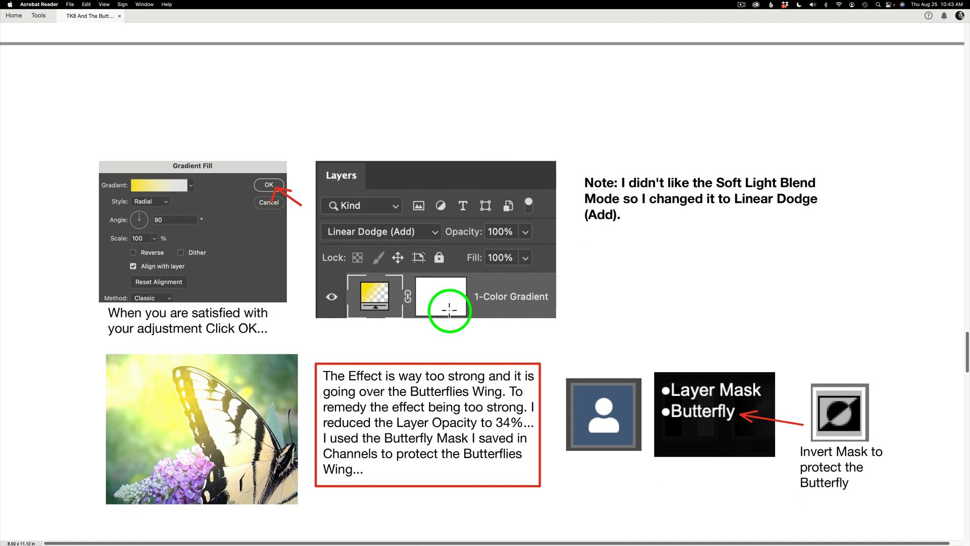
scroll(449, 309, down, 6)
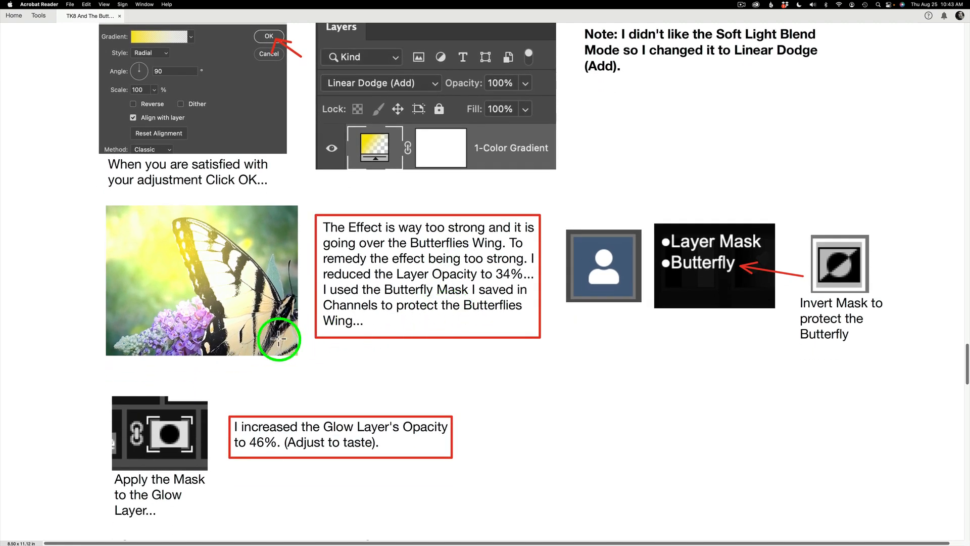
scroll(209, 262, down, 12)
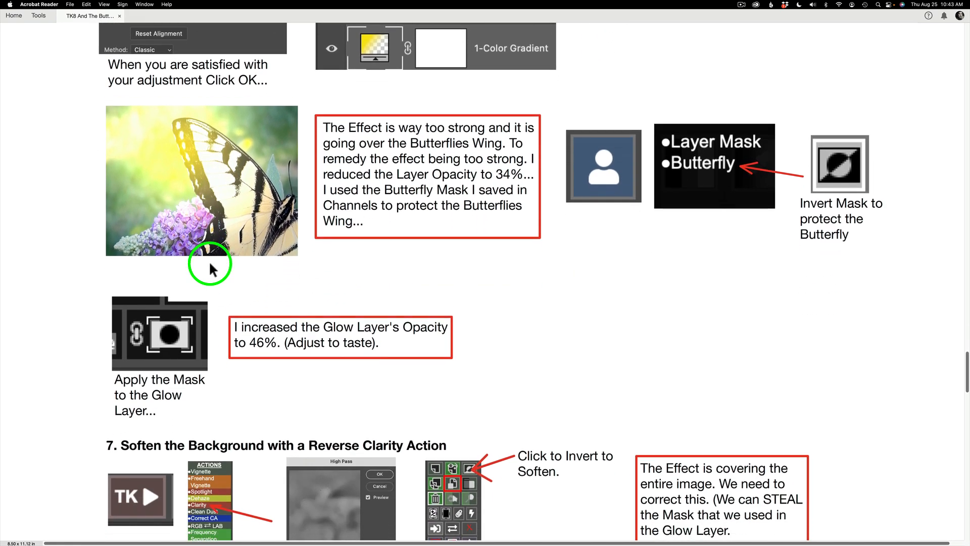
scroll(209, 263, down, 5)
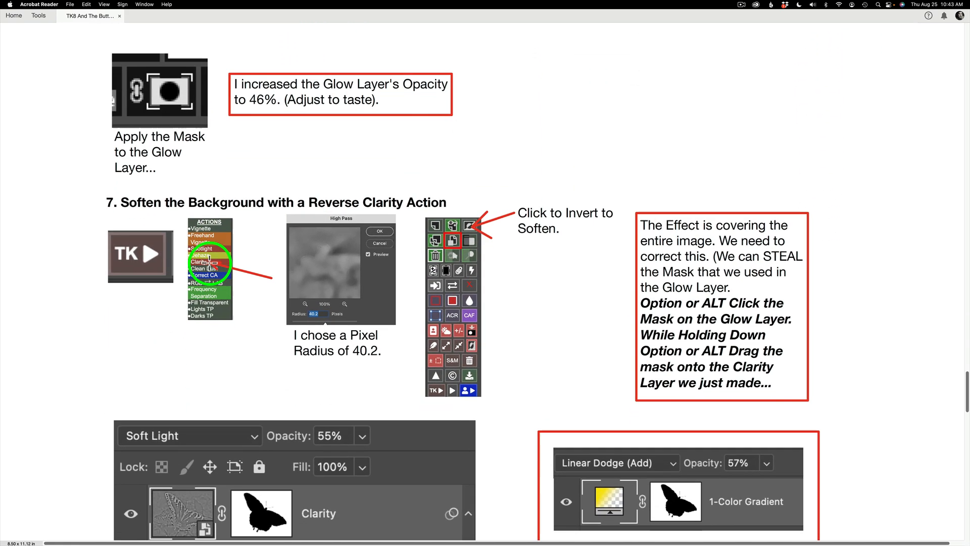
scroll(209, 262, down, 20)
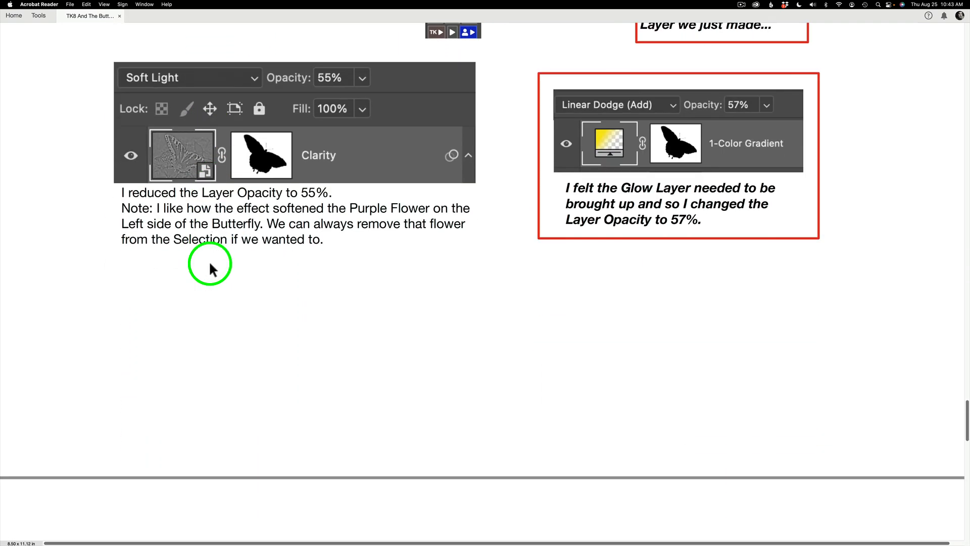
scroll(210, 263, down, 6)
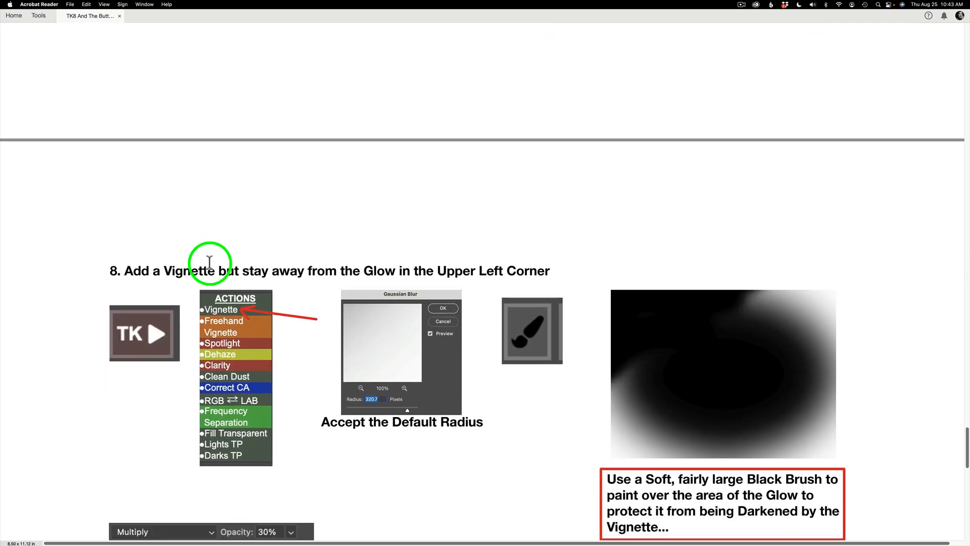
scroll(210, 263, down, 10)
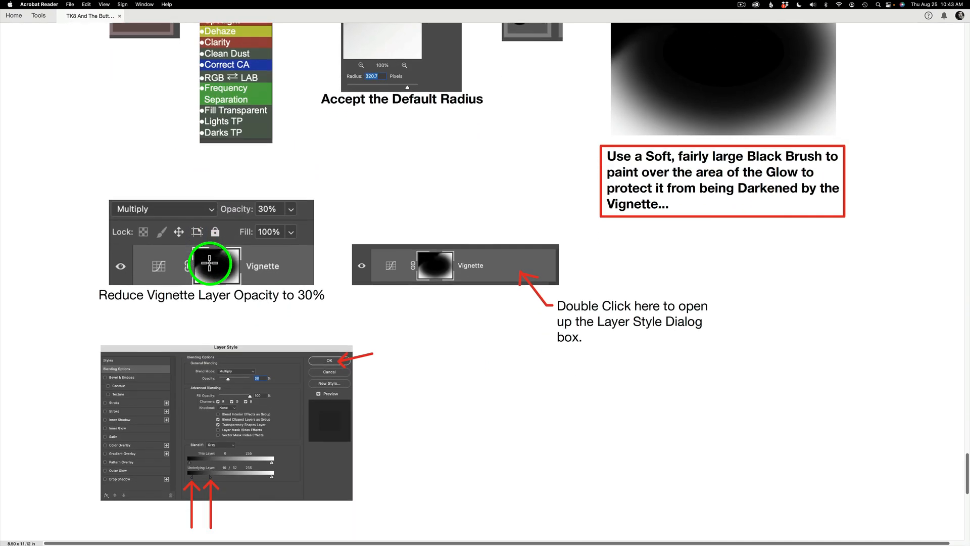
scroll(209, 262, down, 5)
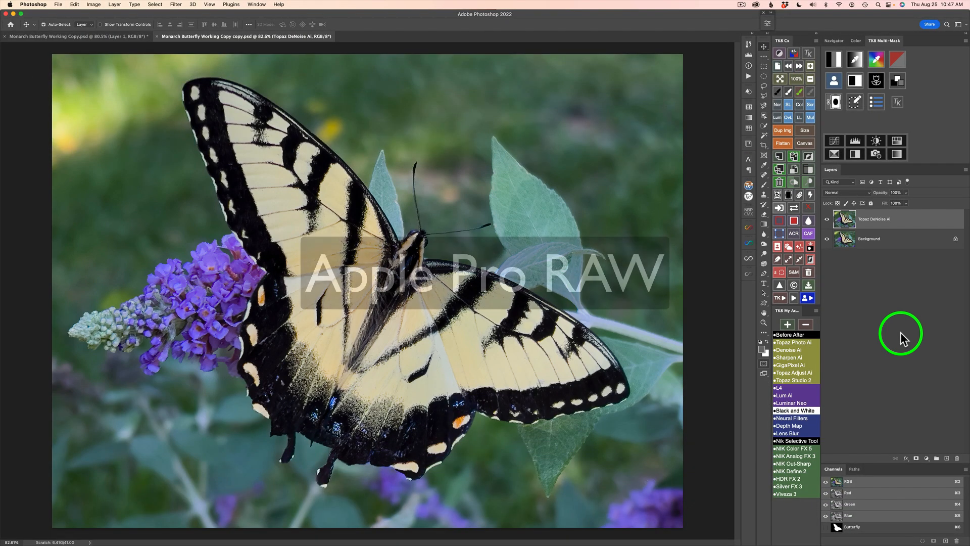
- Create a Color Grading adjustment layer through a Midtones-3 luminosity mask
click(834, 59)
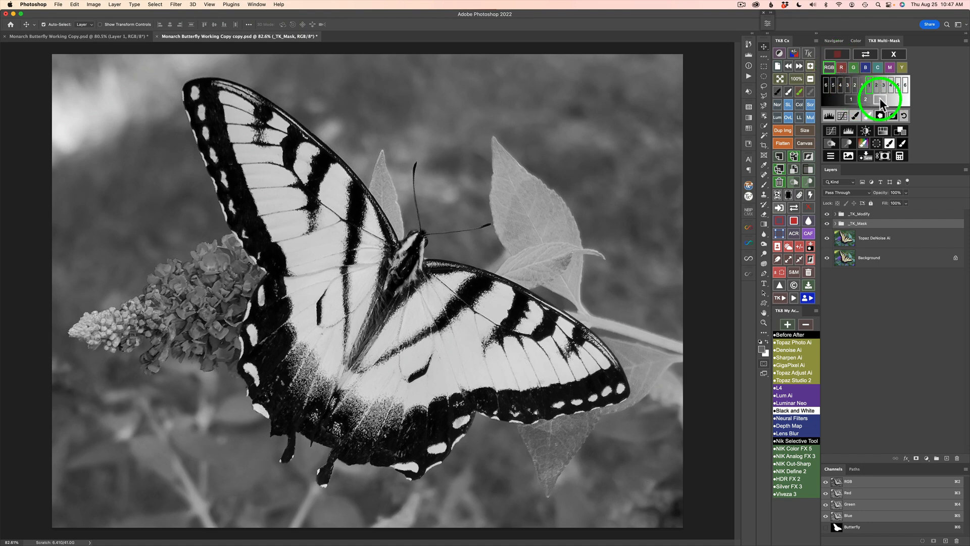
click(879, 99)
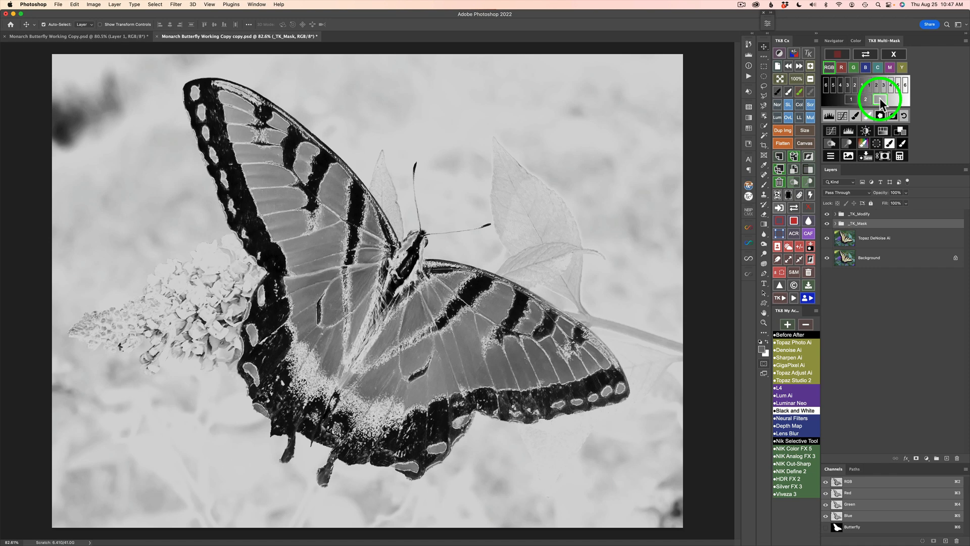
click(900, 130)
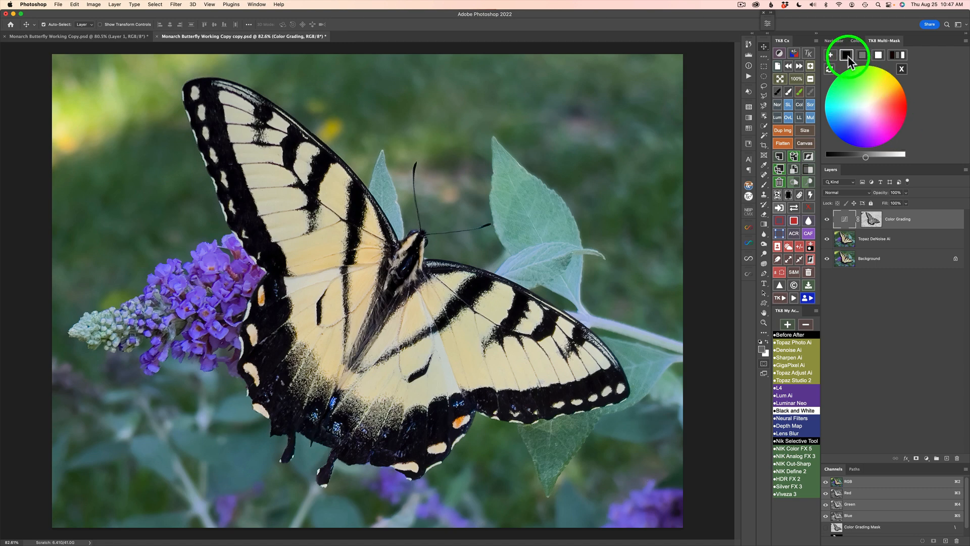
- Slightly darken the shadows and brighten the midtones of the Color Grading layer
click(848, 56)
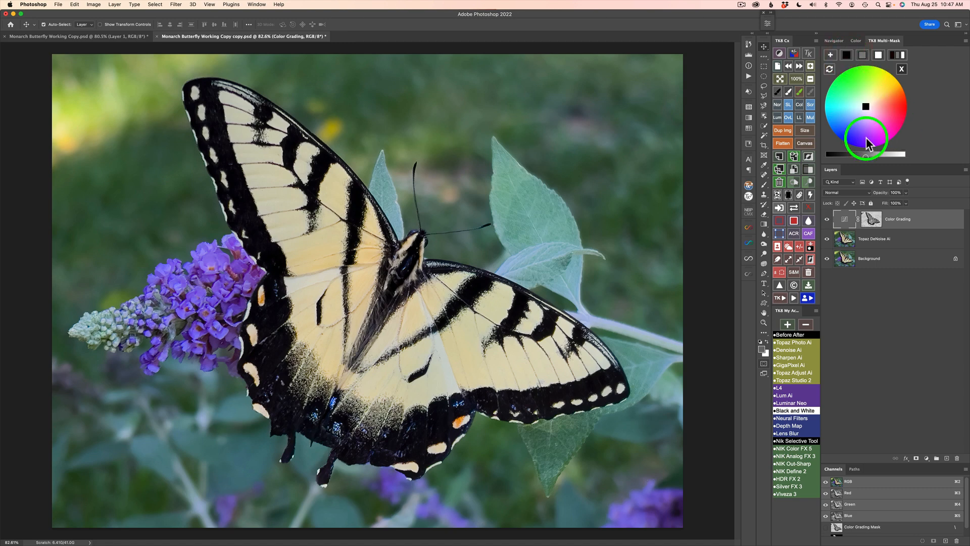
drag(865, 156, 858, 158)
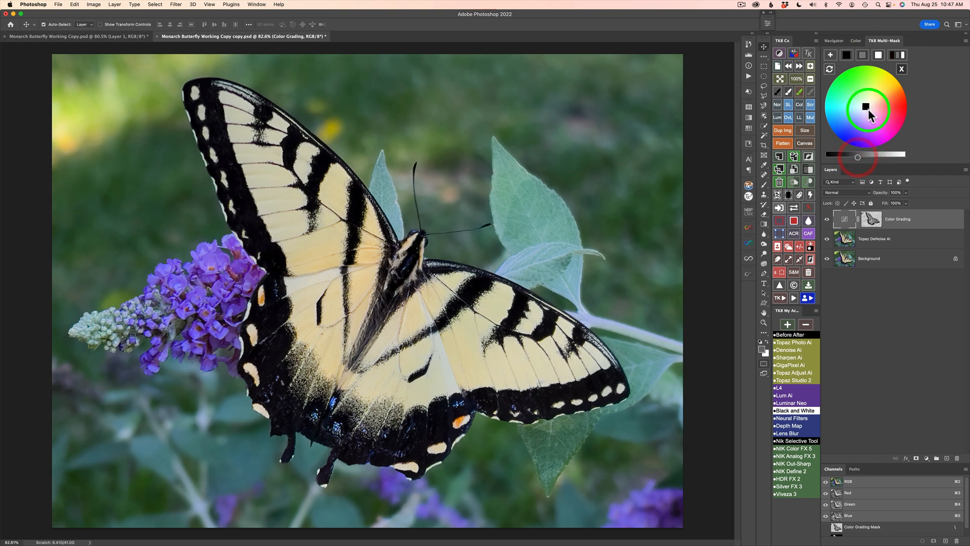
click(863, 56)
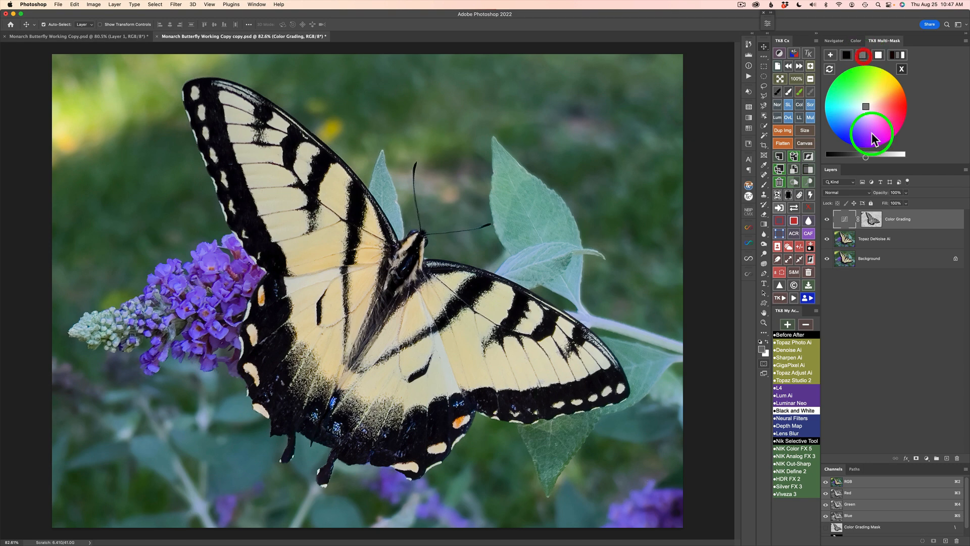
drag(869, 157, 873, 157)
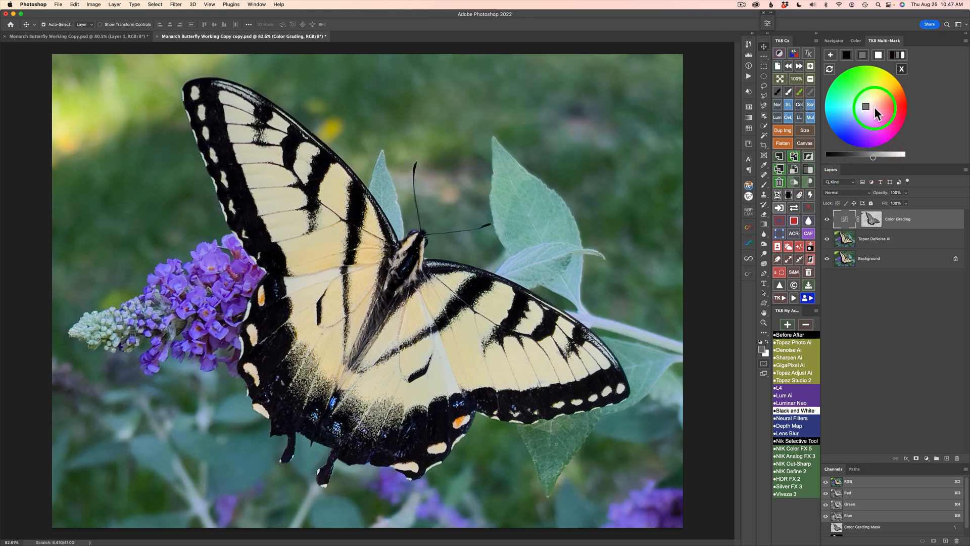
- Darken the highlights and tint them toward yellow, comparing the image with the Color Grading layer off and on
click(879, 56)
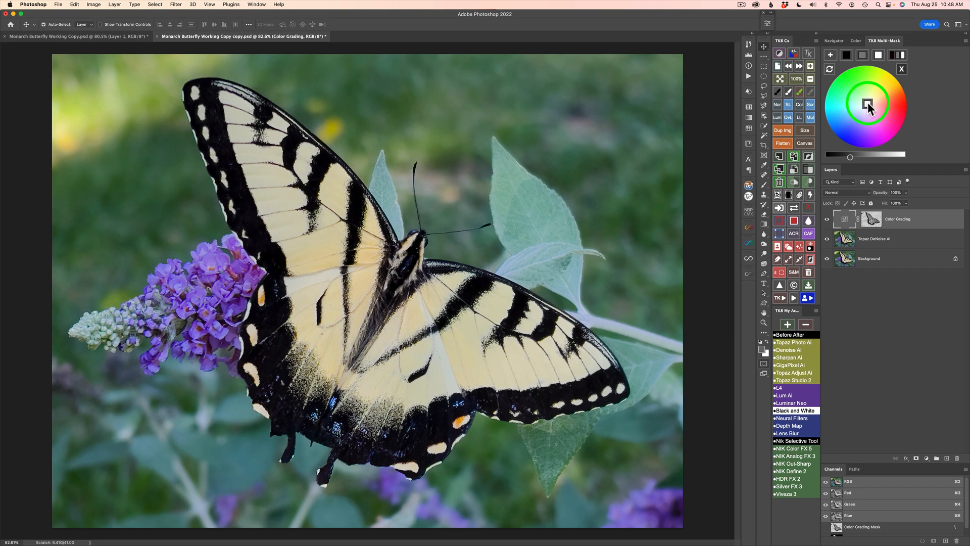
drag(878, 100, 891, 81)
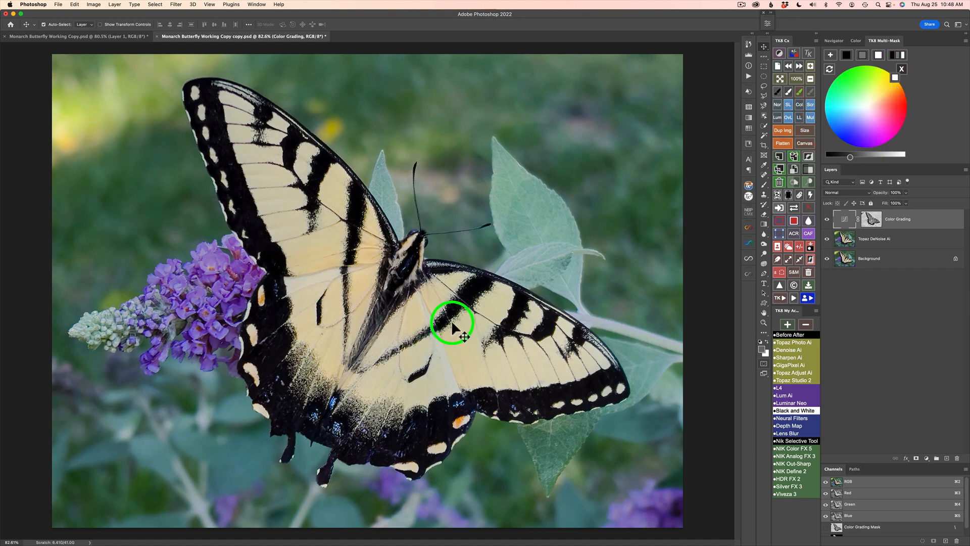
click(827, 219)
click(827, 220)
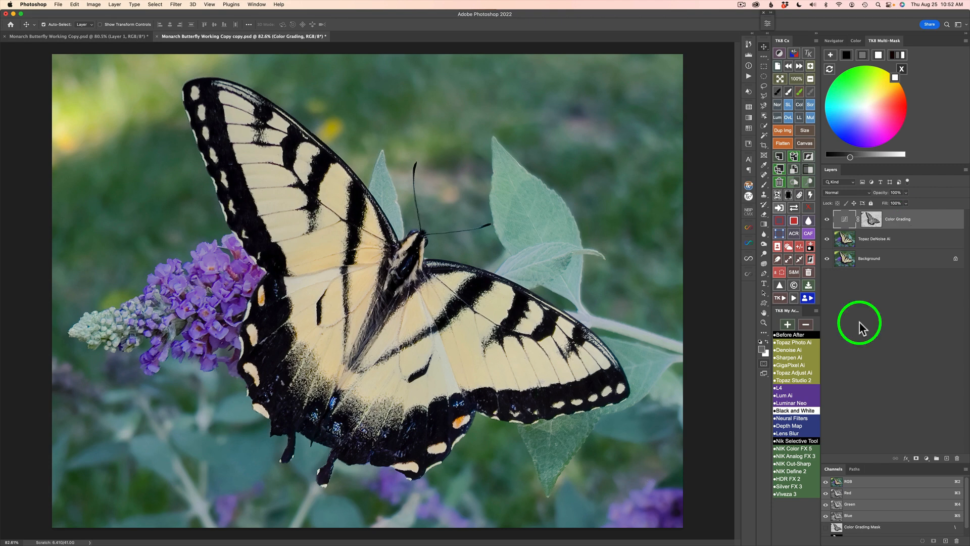
- Select the photo's subject automatically and examine the selection around the antennae, leaves and purple flower
click(778, 247)
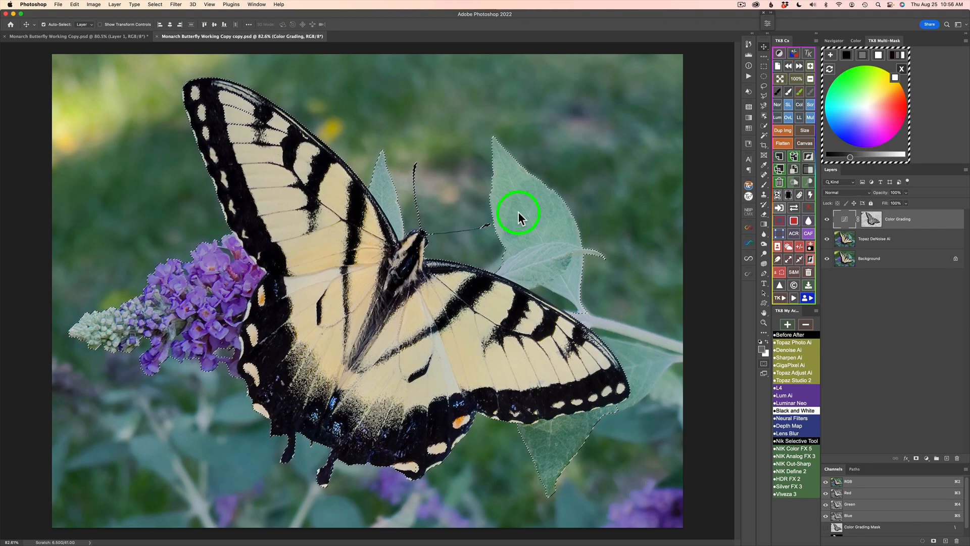
scroll(444, 232, up, 5)
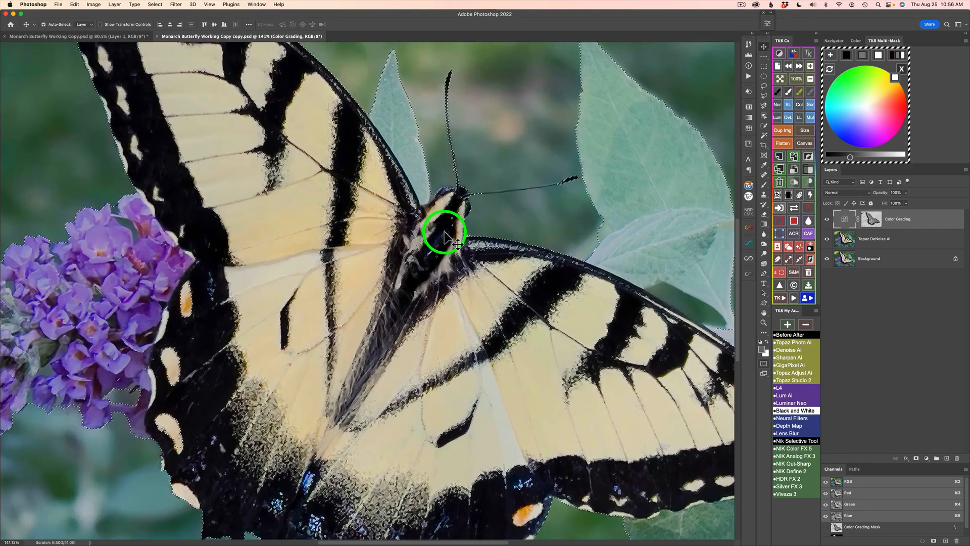
scroll(444, 231, up, 2)
scroll(444, 231, right, 3)
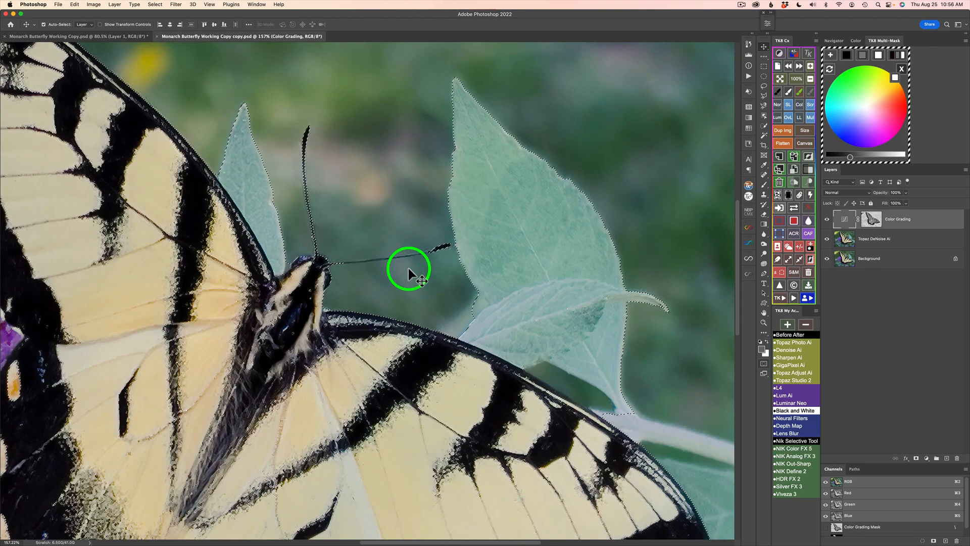
scroll(243, 358, left, 5)
scroll(243, 359, down, 3)
scroll(241, 359, up, 3)
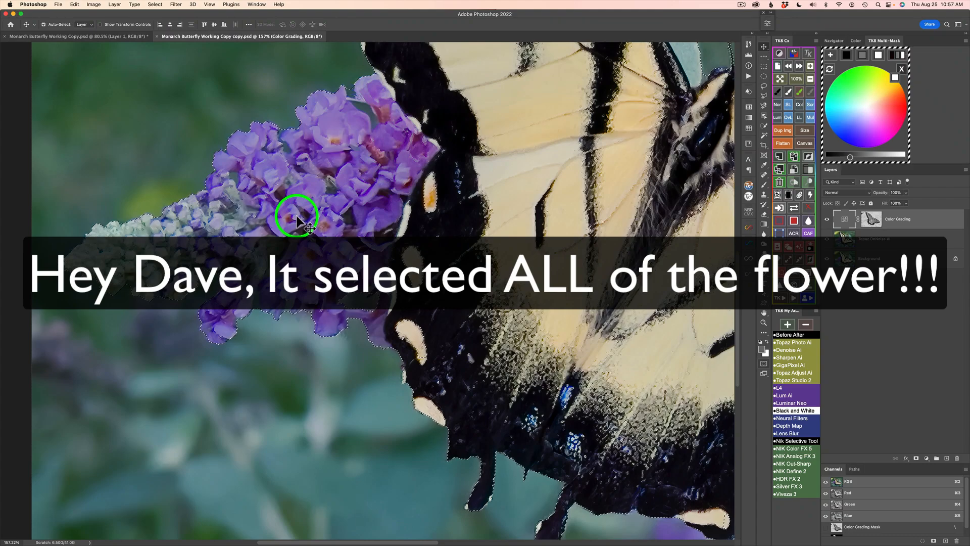
scroll(297, 218, up, 1)
scroll(297, 217, right, 1)
scroll(296, 214, right, 5)
scroll(295, 213, up, 4)
scroll(296, 213, down, 1)
scroll(296, 213, left, 1)
scroll(295, 214, right, 2)
scroll(296, 214, up, 1)
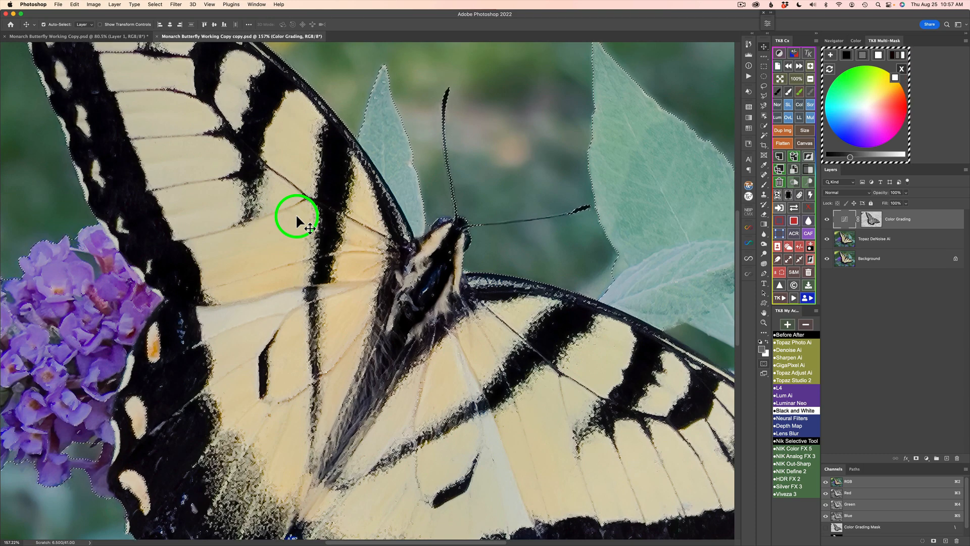
key(super+0)
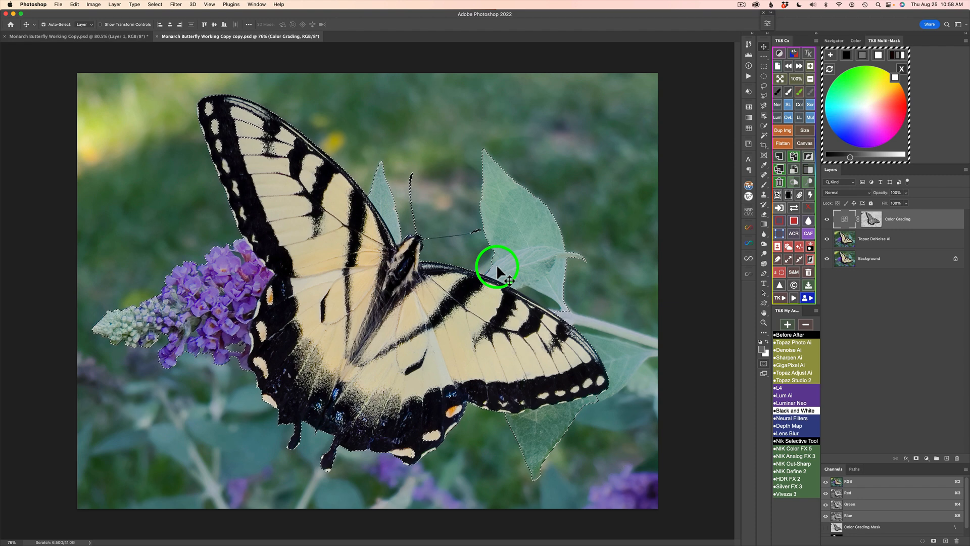
- Subtract the large upper leaf, the leaf below the lower wing and the purple flower using the Object Selection tool in Lasso mode
click(763, 116)
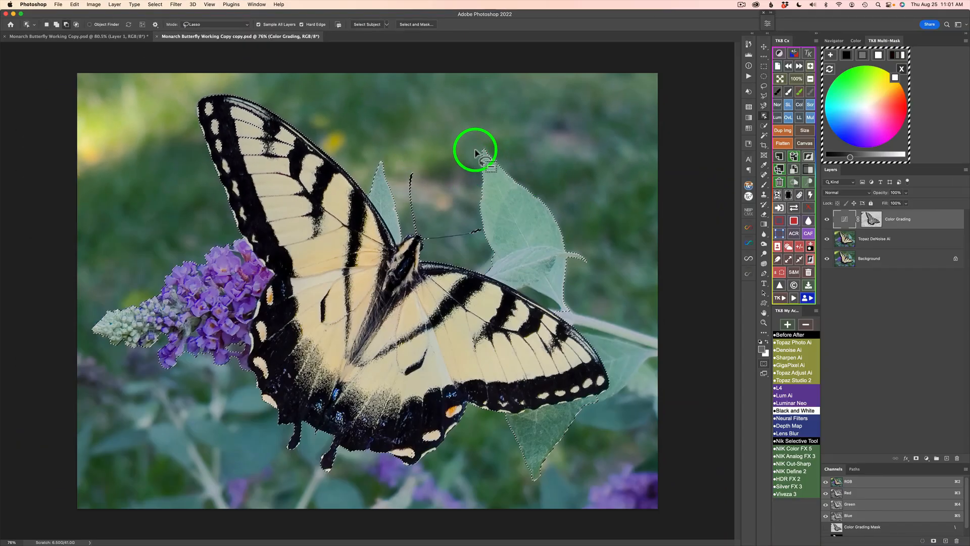
mouse_move(487, 280)
mouse_down()
mouse_move(559, 324)
mouse_move(487, 147)
mouse_move(476, 191)
mouse_move(483, 243)
mouse_up()
mouse_move(609, 394)
mouse_down()
mouse_move(525, 407)
mouse_move(603, 409)
mouse_move(575, 461)
mouse_move(596, 396)
mouse_up()
mouse_move(232, 225)
mouse_down()
mouse_move(268, 277)
mouse_move(248, 351)
mouse_move(108, 386)
mouse_move(223, 228)
mouse_move(210, 297)
mouse_move(231, 238)
mouse_up()
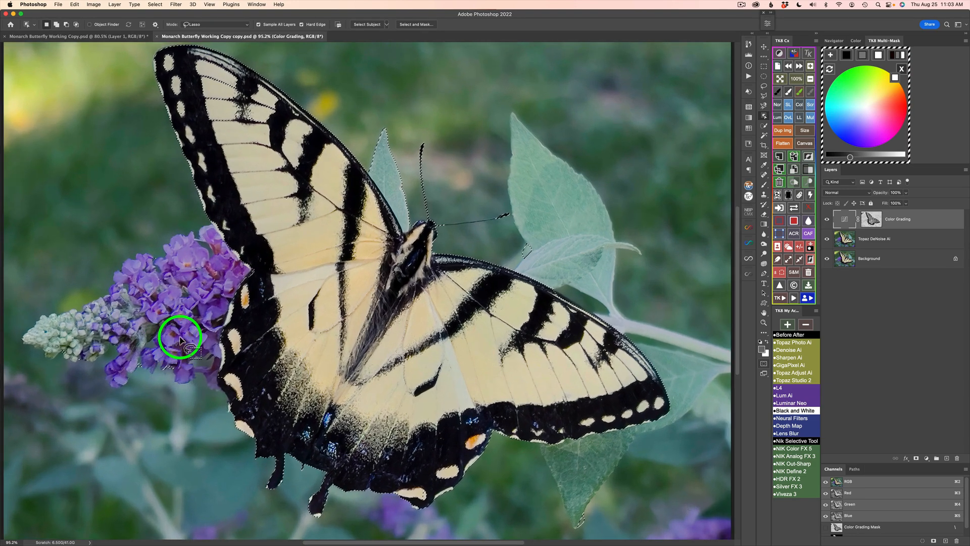
- Subtract the leftover selected patches along the lower edge of the purple flower, finishing with the Lasso tool
scroll(180, 339, up, 5)
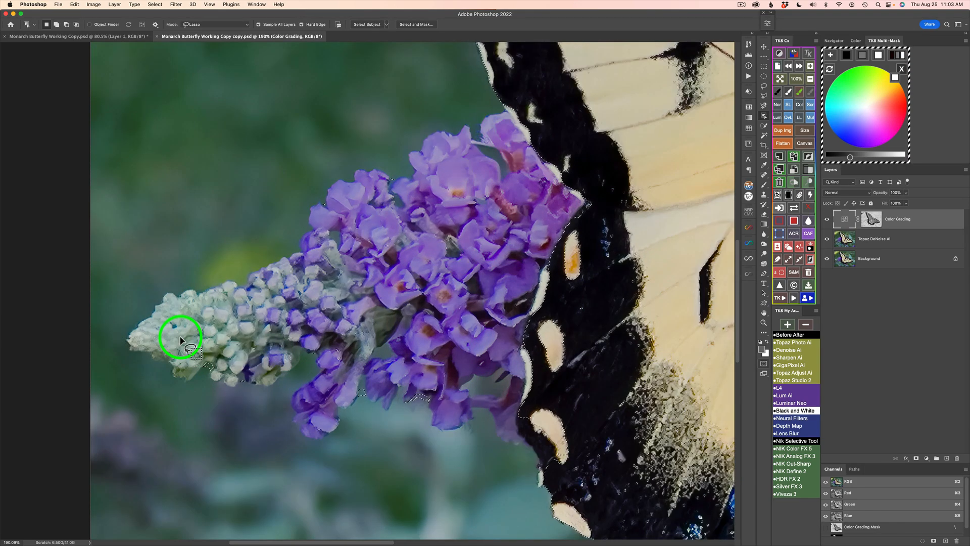
mouse_move(411, 400)
mouse_down()
mouse_move(394, 388)
mouse_move(384, 399)
mouse_up()
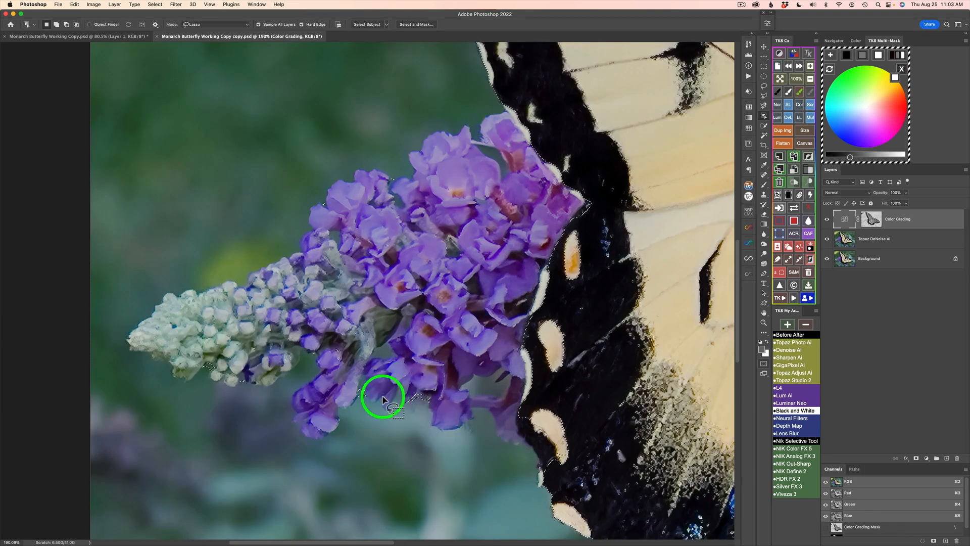
key(l)
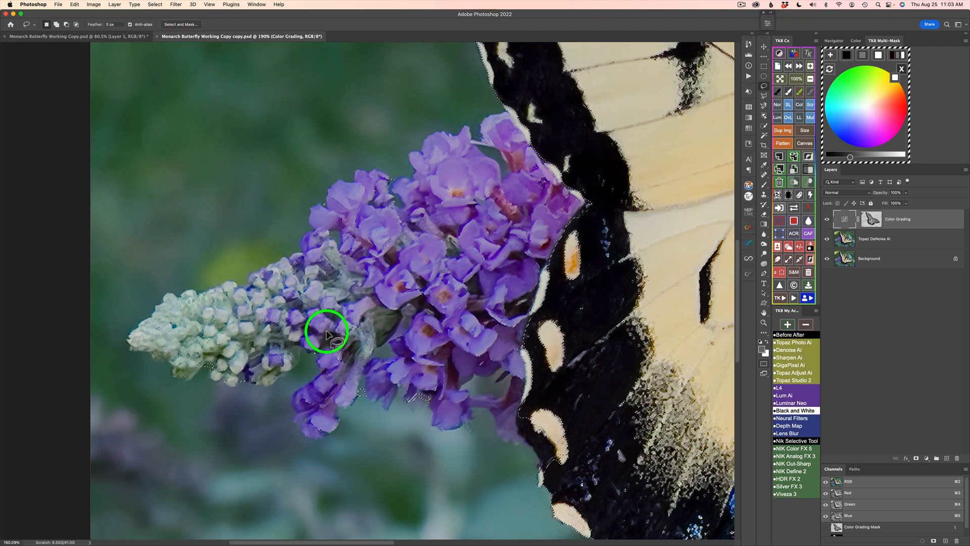
mouse_move(187, 306)
mouse_down()
mouse_move(171, 334)
mouse_move(181, 395)
mouse_move(224, 418)
mouse_move(378, 441)
mouse_move(429, 441)
mouse_move(458, 417)
mouse_move(475, 335)
mouse_move(471, 240)
mouse_move(423, 153)
mouse_move(308, 145)
mouse_move(224, 233)
mouse_move(207, 282)
mouse_move(177, 310)
mouse_up()
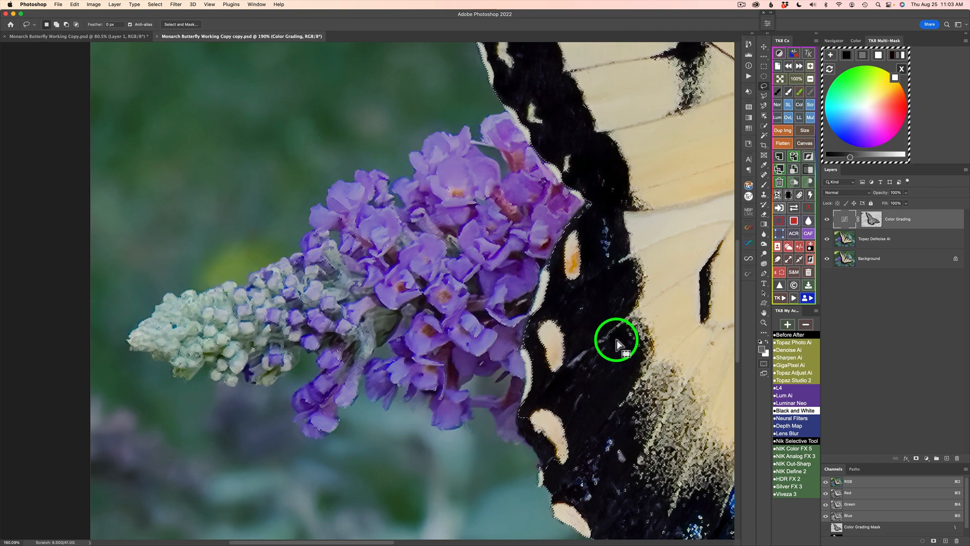
- Subtract the leftover patch at the lower leaf's tip with the Lasso and the small leaf behind the head with Object Selection
drag(624, 340, 291, 246)
mouse_move(617, 362)
mouse_down()
mouse_move(506, 288)
mouse_move(504, 296)
mouse_up()
mouse_move(531, 411)
mouse_down()
mouse_move(526, 430)
mouse_move(562, 409)
mouse_move(500, 442)
mouse_move(538, 467)
mouse_move(525, 416)
mouse_up()
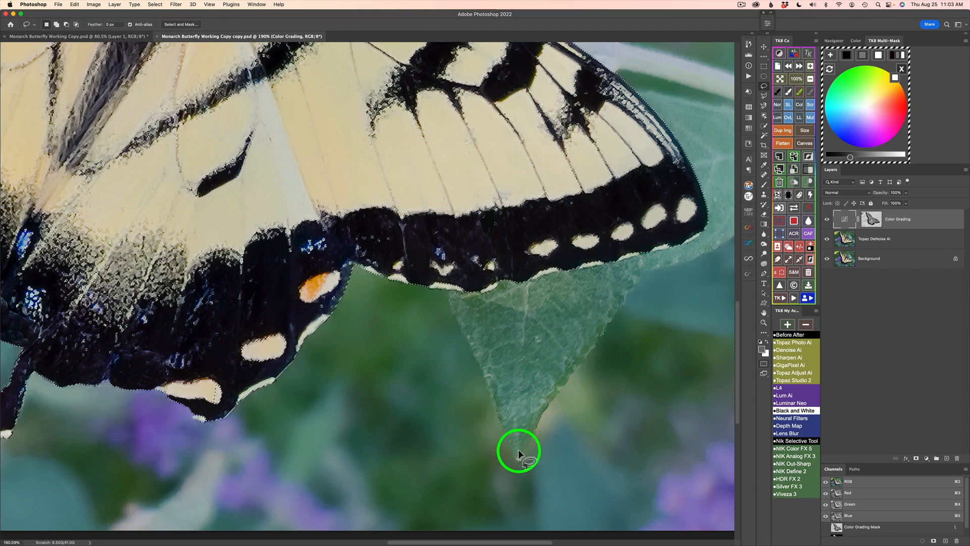
key(super+0)
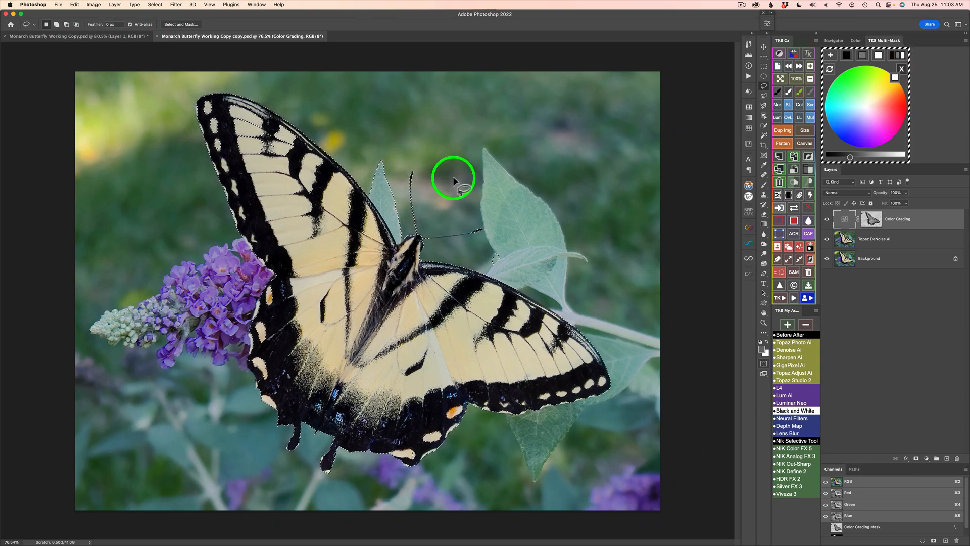
click(764, 115)
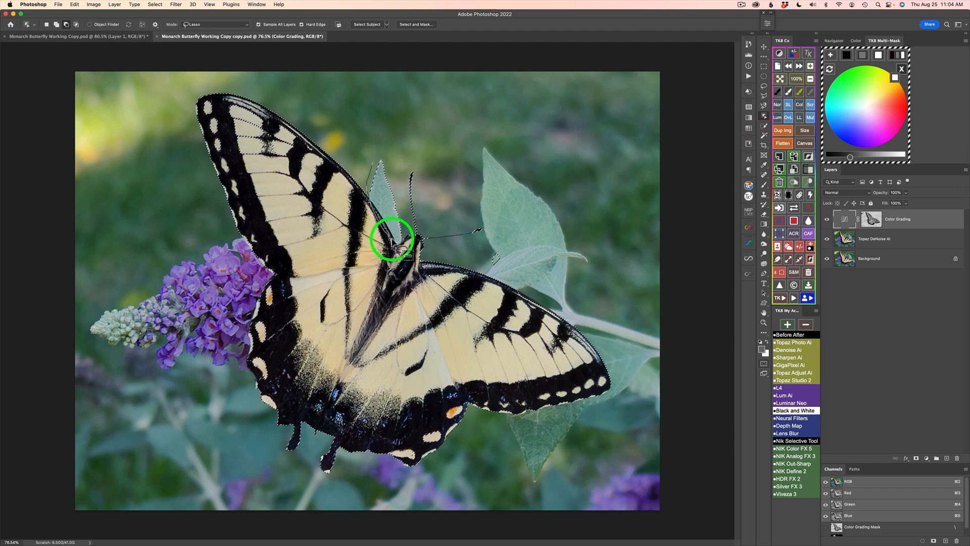
drag(393, 168, 372, 156)
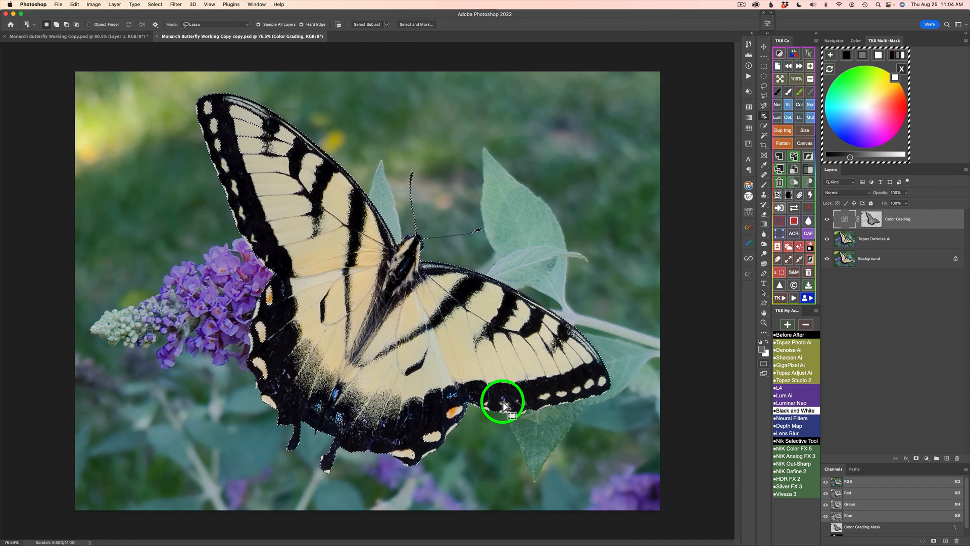
- Inspect the butterfly selection's edges along the wings, tails, antennae and the border with the flower
scroll(501, 401, up, 5)
scroll(503, 403, down, 5)
scroll(503, 403, right, 3)
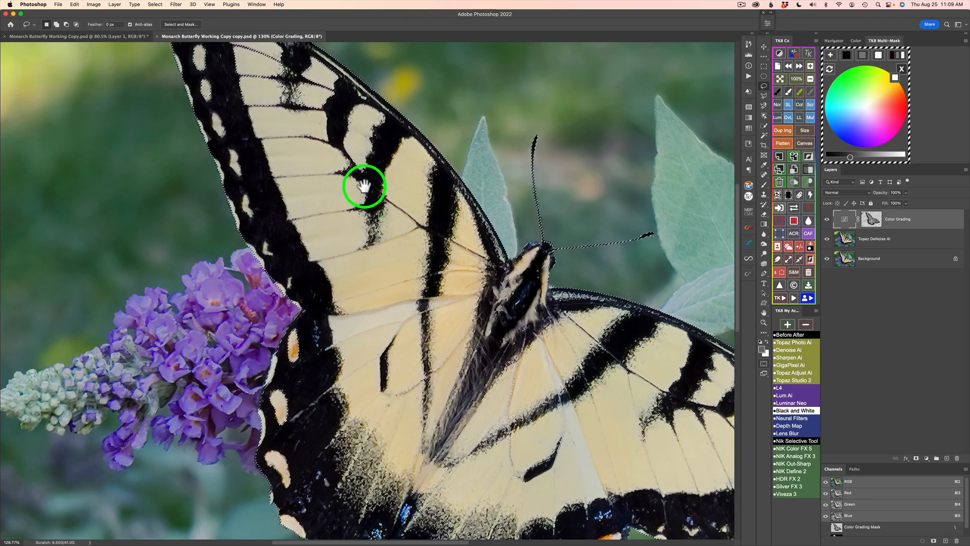
drag(364, 186, 329, 145)
drag(361, 340, 301, 226)
drag(348, 357, 267, 376)
drag(423, 313, 453, 373)
drag(387, 293, 444, 352)
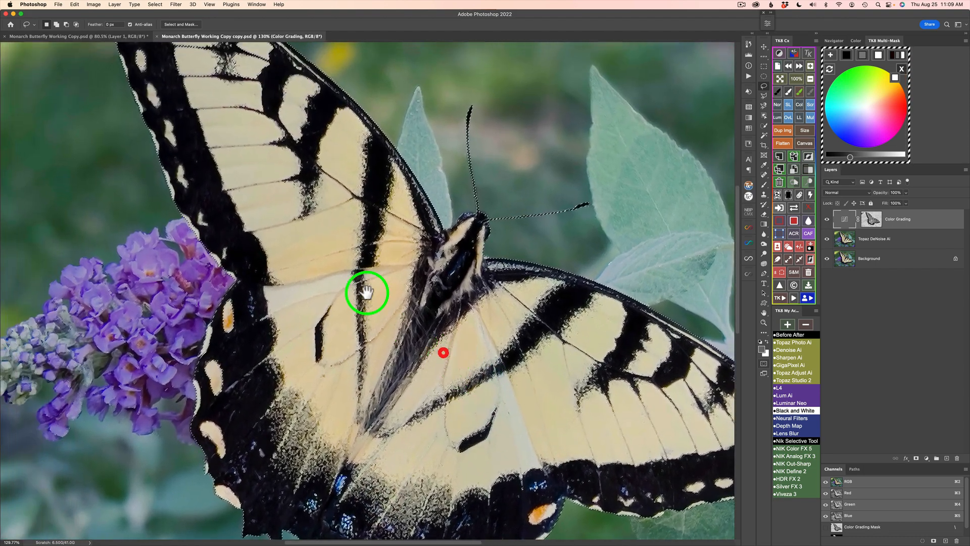
drag(342, 275, 369, 277)
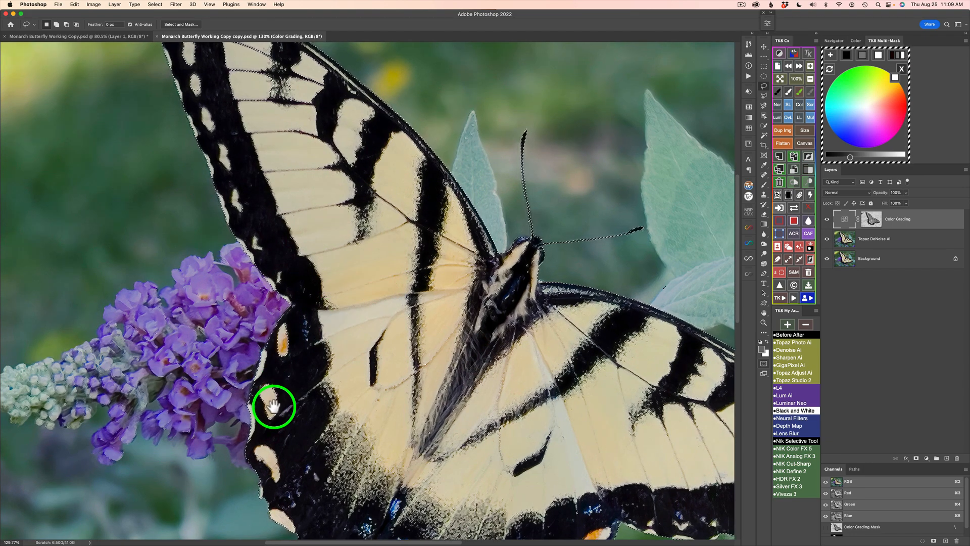
drag(297, 409, 277, 292)
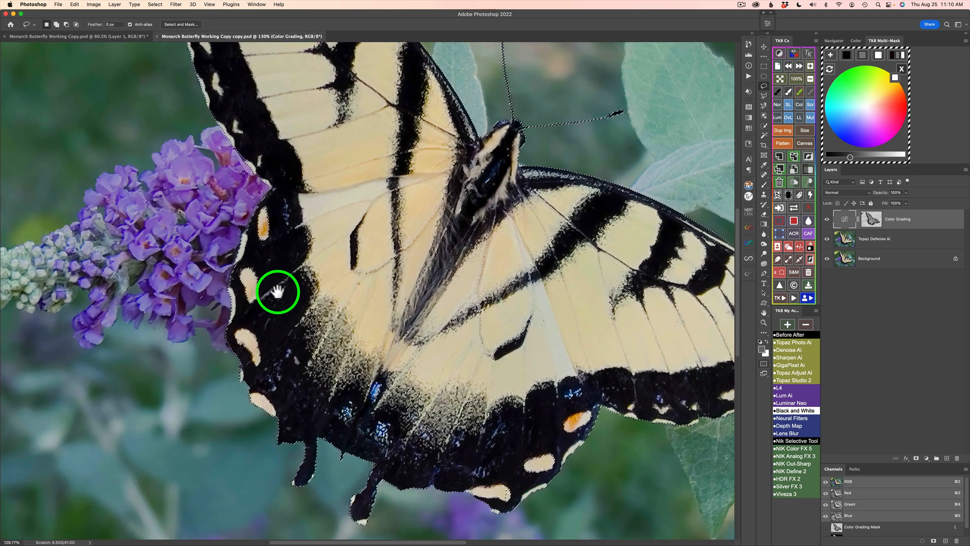
drag(316, 341, 231, 314)
drag(434, 286, 458, 327)
drag(419, 242, 444, 292)
mouse_move(372, 225)
mouse_down()
mouse_move(381, 251)
mouse_move(428, 298)
mouse_move(364, 222)
mouse_move(222, 164)
mouse_up()
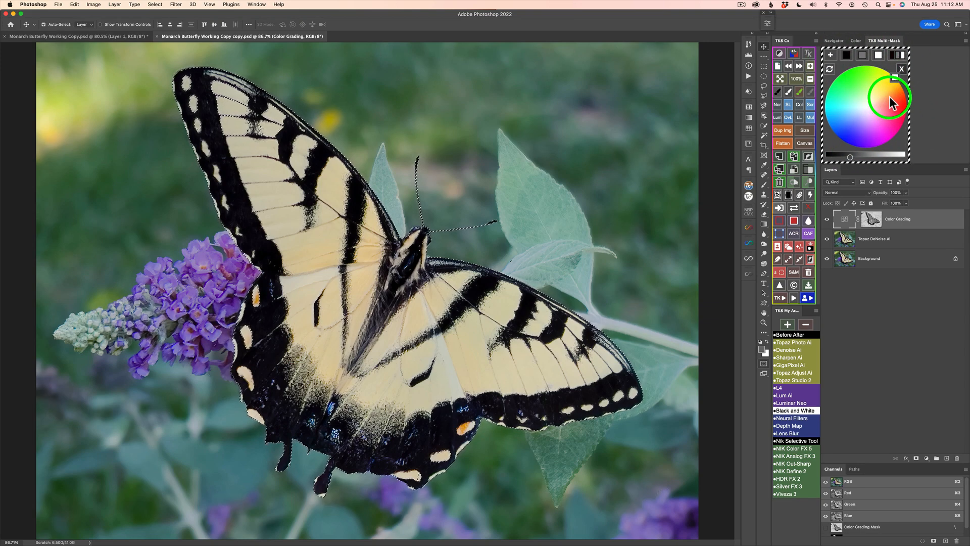
- Close the color wheel and open the butterfly selection as an editable black-and-white mask
click(902, 70)
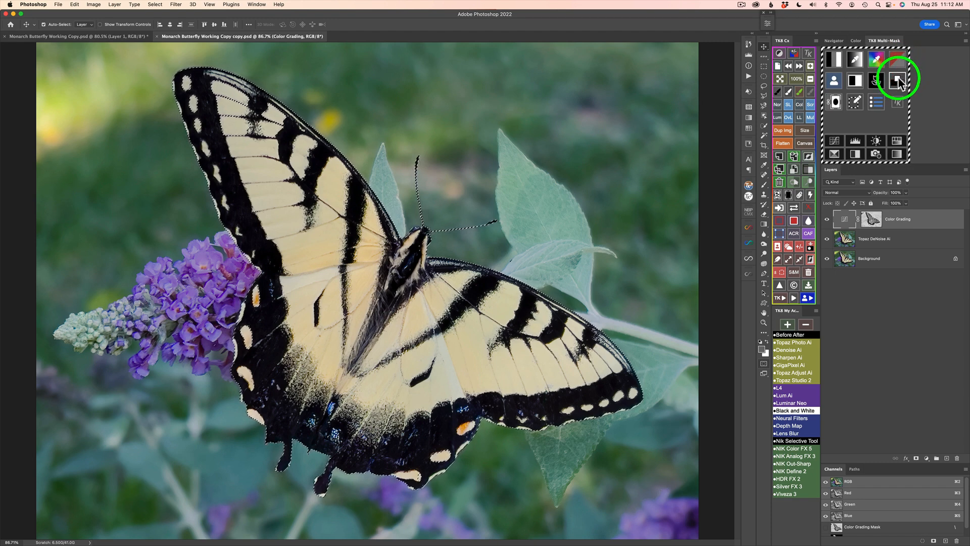
click(855, 101)
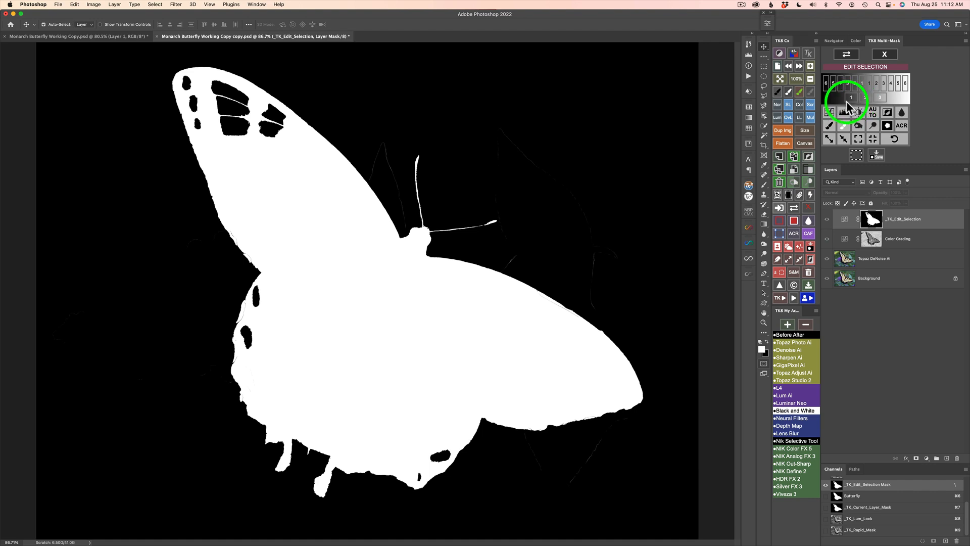
- Inspect the butterfly mask for holes inside the wings, dark lines along the edges and stray leaf outlines
scroll(631, 137, up, 5)
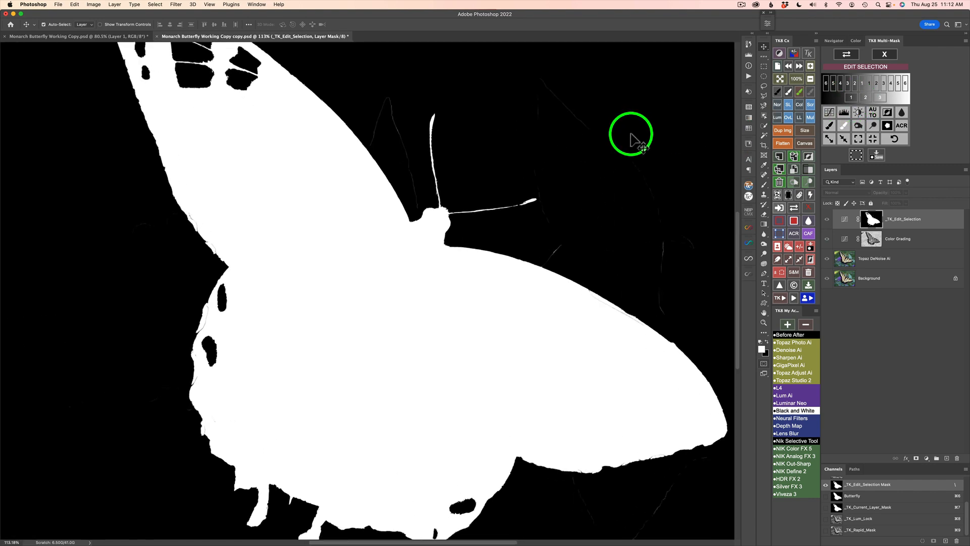
scroll(621, 137, down, 2)
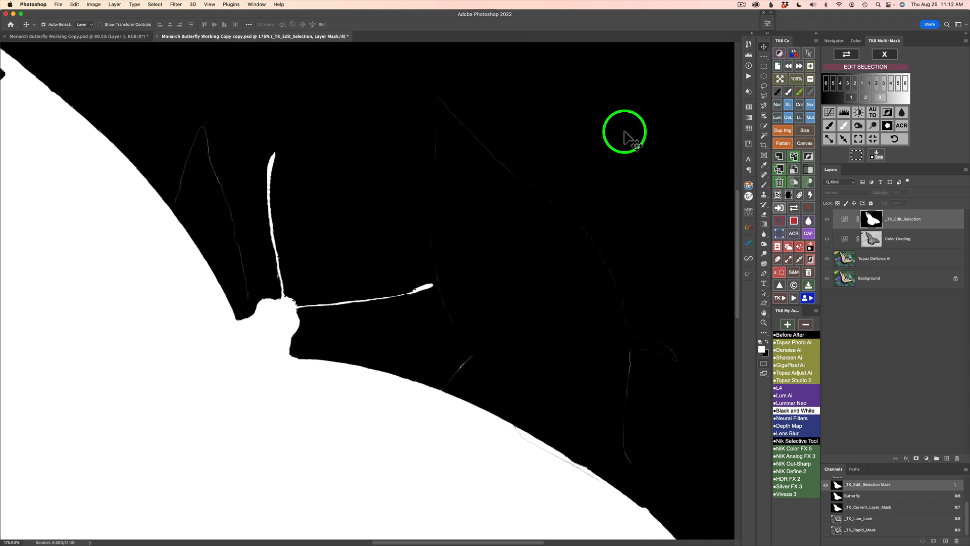
scroll(624, 133, up, 3)
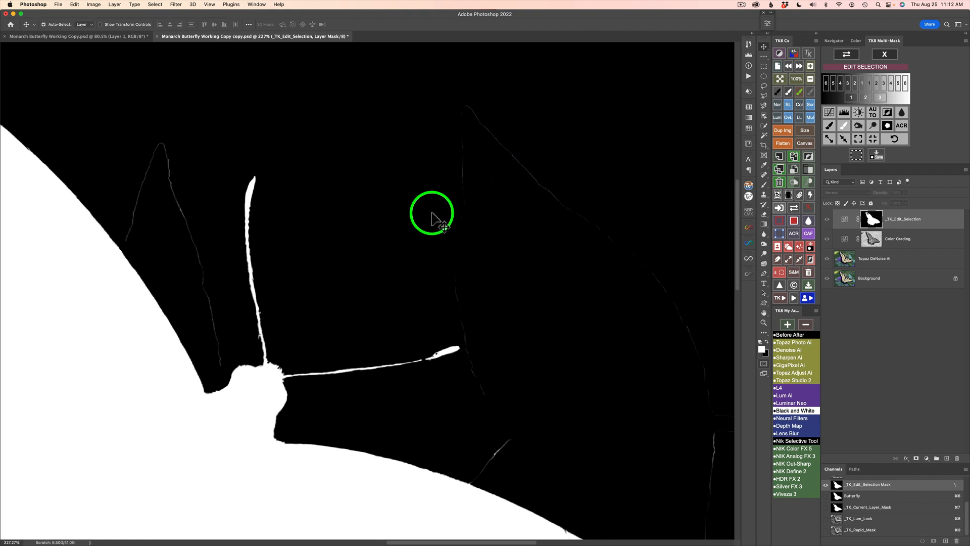
scroll(352, 255, left, 10)
scroll(352, 256, down, 5)
scroll(352, 256, down, 6)
scroll(352, 256, left, 1)
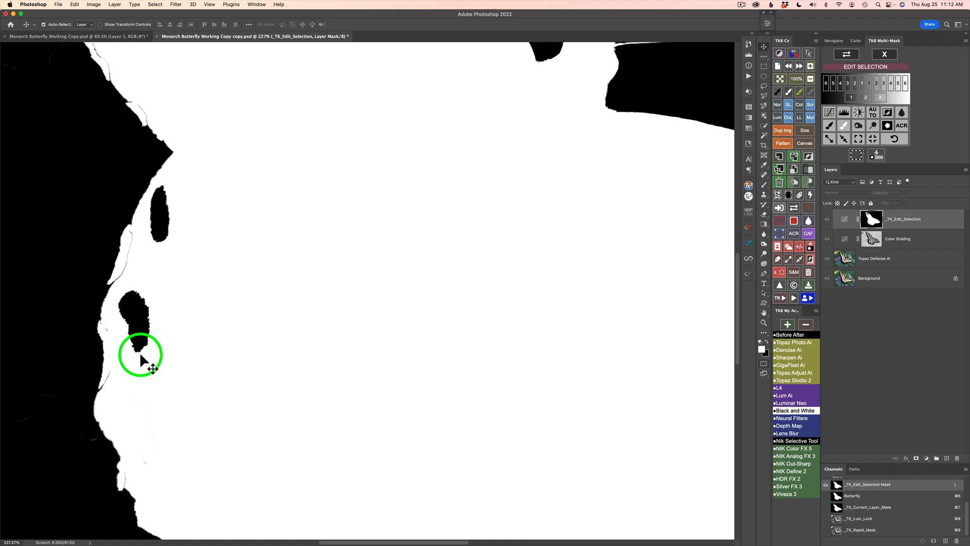
scroll(160, 230, up, 3)
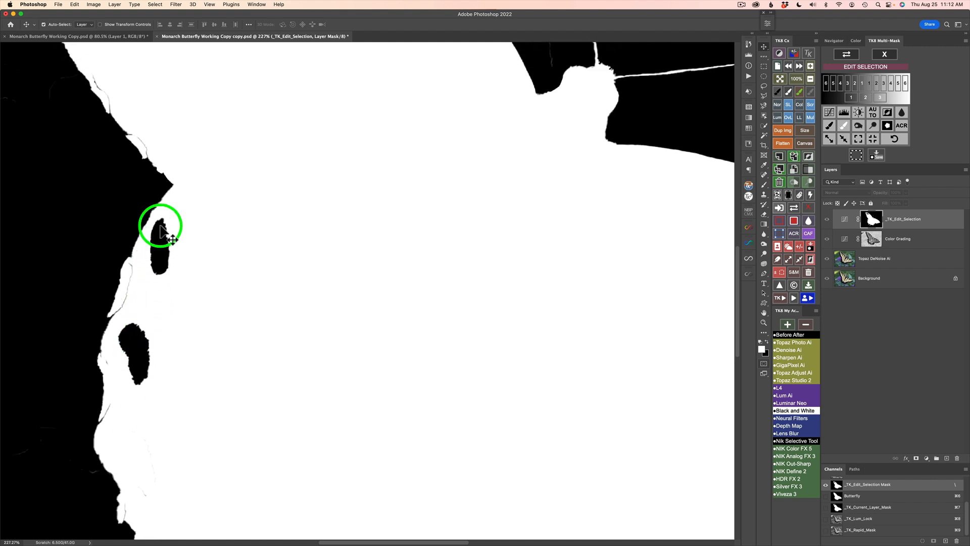
key(super+0)
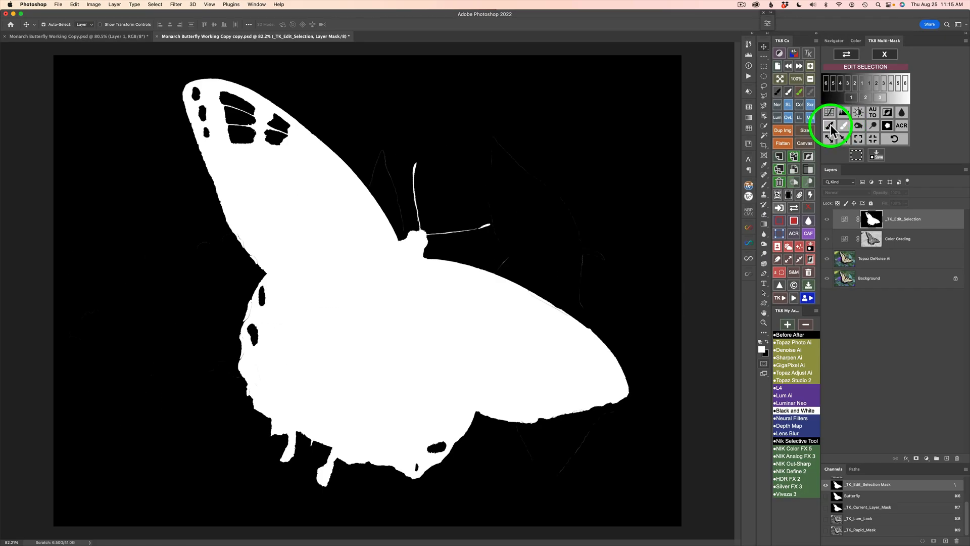
- Set the white brush to 100% opacity and fill the black holes inside the butterfly's wings on the mask
click(830, 127)
click(844, 127)
mouse_move(342, 242)
mouse_down()
mouse_move(255, 238)
mouse_move(300, 238)
mouse_up()
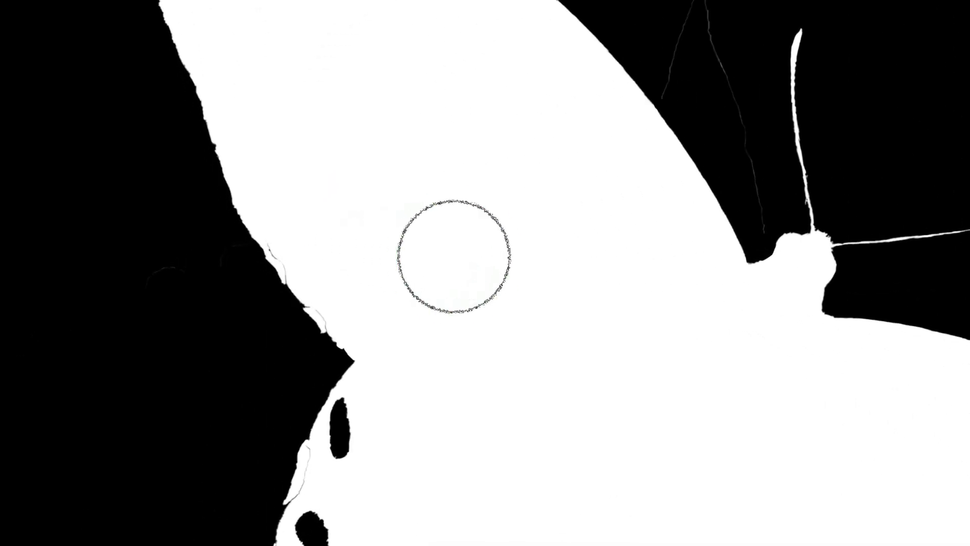
drag(299, 238, 372, 241)
mouse_move(671, 263)
mouse_down()
mouse_move(463, 266)
mouse_move(602, 263)
mouse_move(502, 264)
mouse_move(555, 268)
mouse_move(532, 14)
mouse_move(515, 544)
mouse_move(433, 260)
mouse_move(384, 2)
mouse_move(380, 108)
mouse_move(393, 101)
mouse_move(305, 93)
mouse_up()
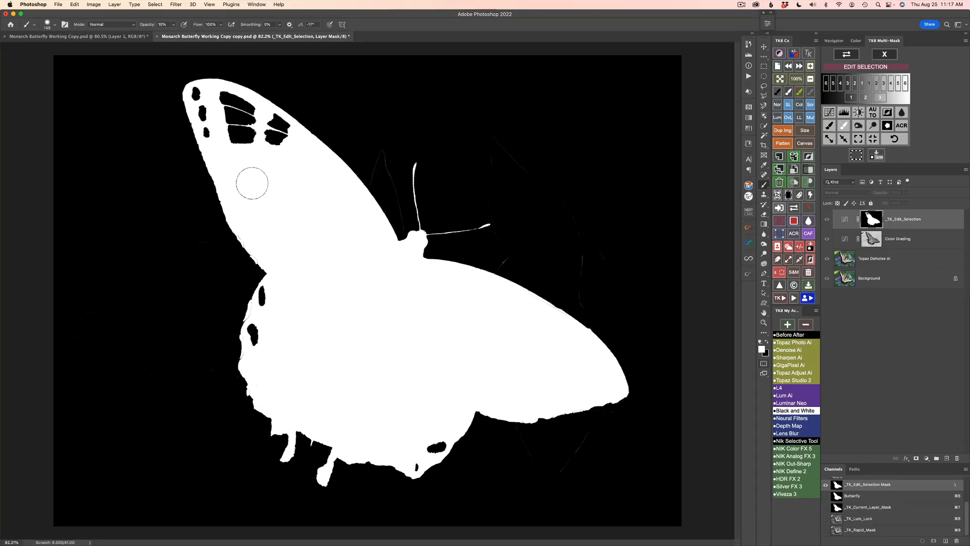
mouse_move(252, 183)
mouse_down()
mouse_move(270, 187)
mouse_move(259, 184)
mouse_up()
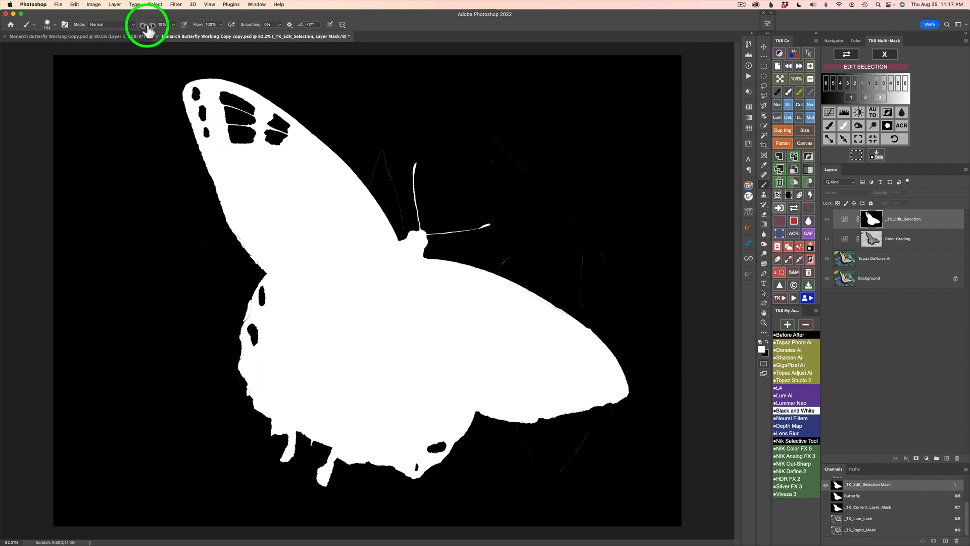
drag(148, 29, 312, 42)
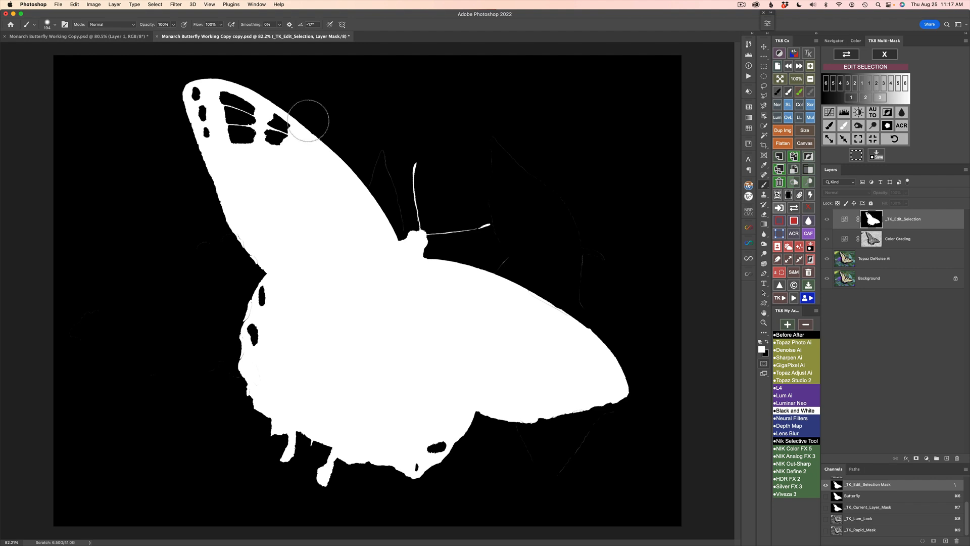
drag(360, 226, 301, 212)
mouse_move(278, 165)
mouse_down()
mouse_move(277, 139)
mouse_move(270, 144)
mouse_move(283, 129)
mouse_move(273, 118)
mouse_move(281, 122)
mouse_move(274, 116)
mouse_move(294, 139)
mouse_move(245, 153)
mouse_move(217, 99)
mouse_move(223, 92)
mouse_move(259, 114)
mouse_move(195, 88)
mouse_move(204, 139)
mouse_up()
mouse_move(305, 282)
mouse_down()
mouse_move(266, 300)
mouse_move(261, 291)
mouse_move(266, 339)
mouse_move(256, 323)
mouse_move(258, 348)
mouse_up()
mouse_move(433, 456)
mouse_down()
mouse_move(416, 468)
mouse_move(434, 444)
mouse_move(442, 447)
mouse_move(407, 438)
mouse_up()
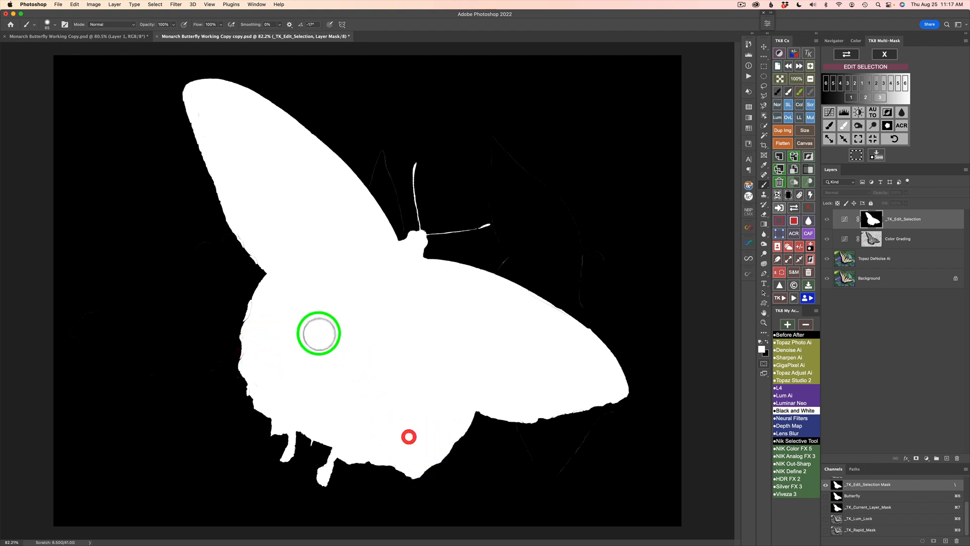
- Paint out the thin dark lines along the wing edges beside the flower with a smaller white brush
ctrl+alt+drag(280, 311, 276, 311)
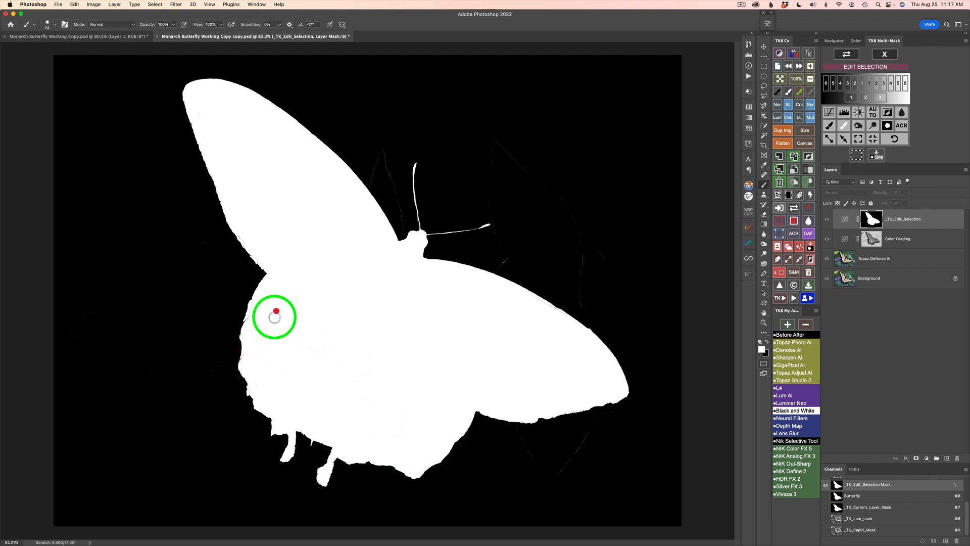
scroll(274, 317, up, 5)
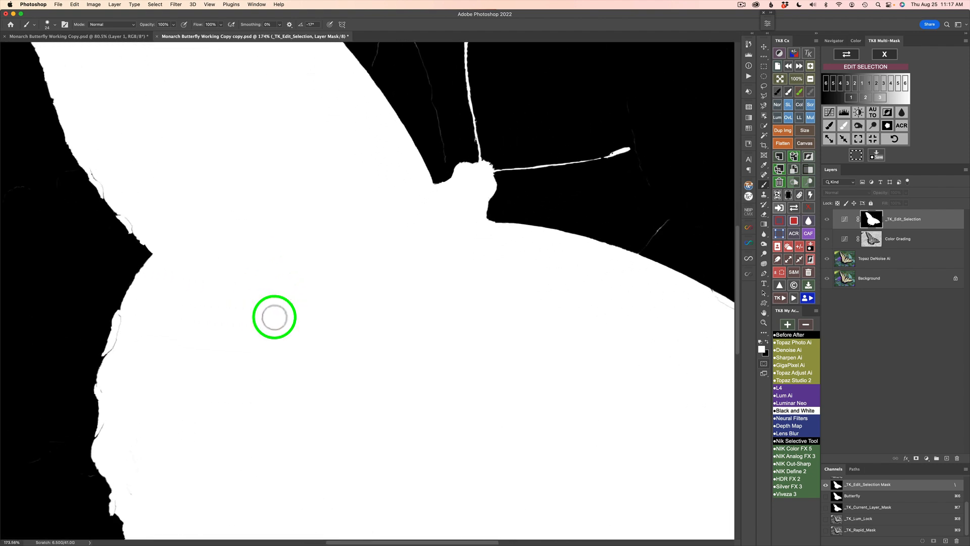
scroll(274, 317, up, 3)
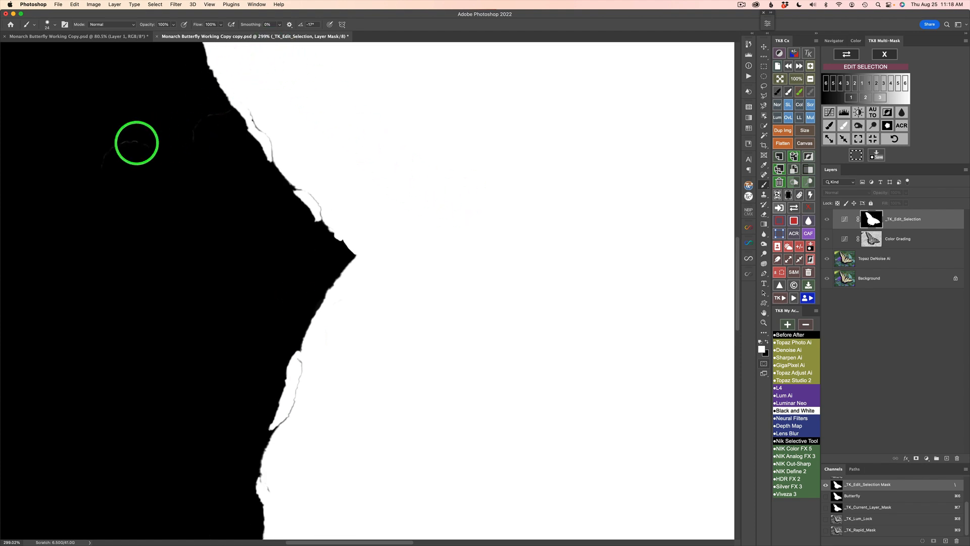
click(829, 128)
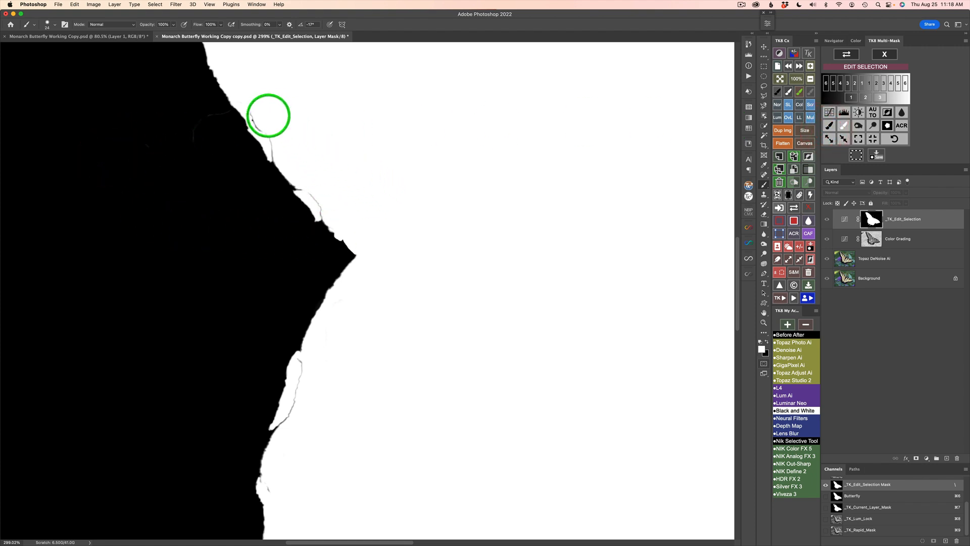
click(260, 113)
mouse_move(257, 126)
mouse_down()
mouse_move(304, 208)
mouse_move(311, 198)
mouse_move(320, 217)
mouse_up()
drag(303, 364, 298, 392)
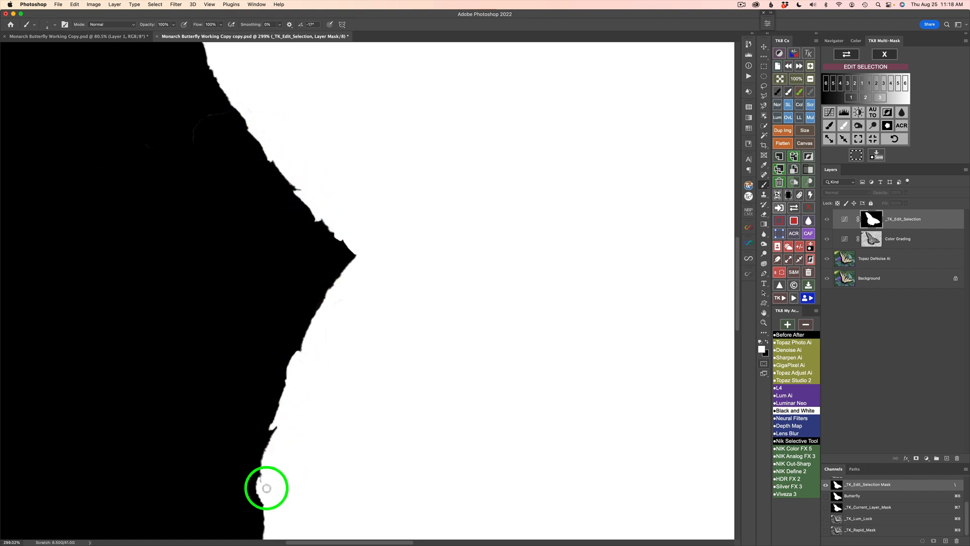
- Paint black over the stray outline of the small leaf between the upper wing and the antennae
scroll(441, 320, up, 10)
scroll(493, 329, right, 5)
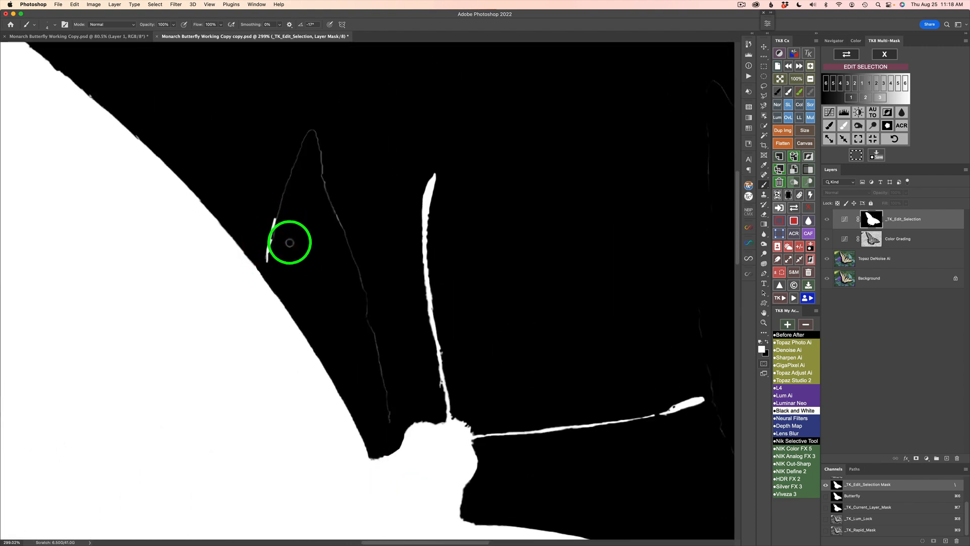
click(829, 125)
click(282, 247)
mouse_move(283, 247)
mouse_down()
mouse_move(317, 239)
mouse_move(301, 238)
mouse_move(277, 203)
mouse_move(317, 162)
mouse_move(389, 416)
mouse_up()
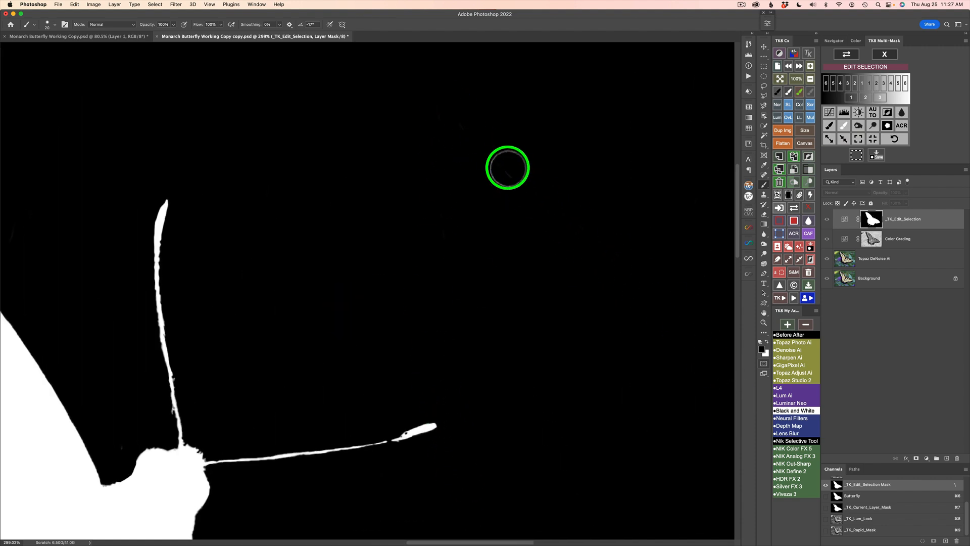
- Fill the hairline gap along the lower wing's upper edge with white and clean up the remaining stray lines around that wing
scroll(533, 193, down, 8)
scroll(533, 192, right, 10)
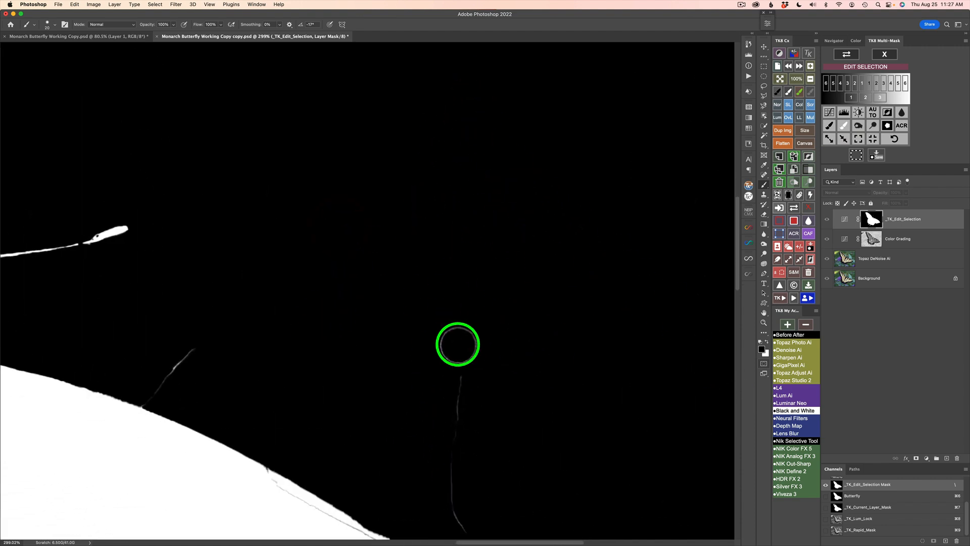
scroll(468, 461, down, 5)
key(x)
drag(270, 320, 405, 408)
scroll(553, 173, down, 10)
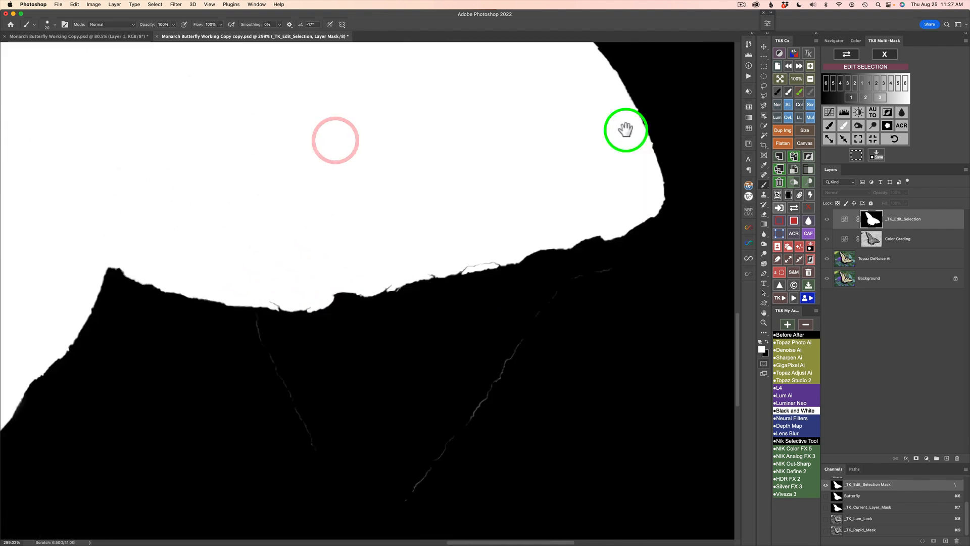
key(super+z)
mouse_move(651, 187)
mouse_down()
mouse_move(590, 230)
mouse_move(619, 207)
mouse_move(513, 320)
mouse_move(338, 357)
mouse_move(301, 235)
mouse_move(493, 190)
mouse_move(477, 189)
mouse_move(593, 130)
mouse_move(671, 199)
mouse_move(532, 295)
mouse_move(562, 203)
mouse_up()
key(super+z)
key(x)
key(x)
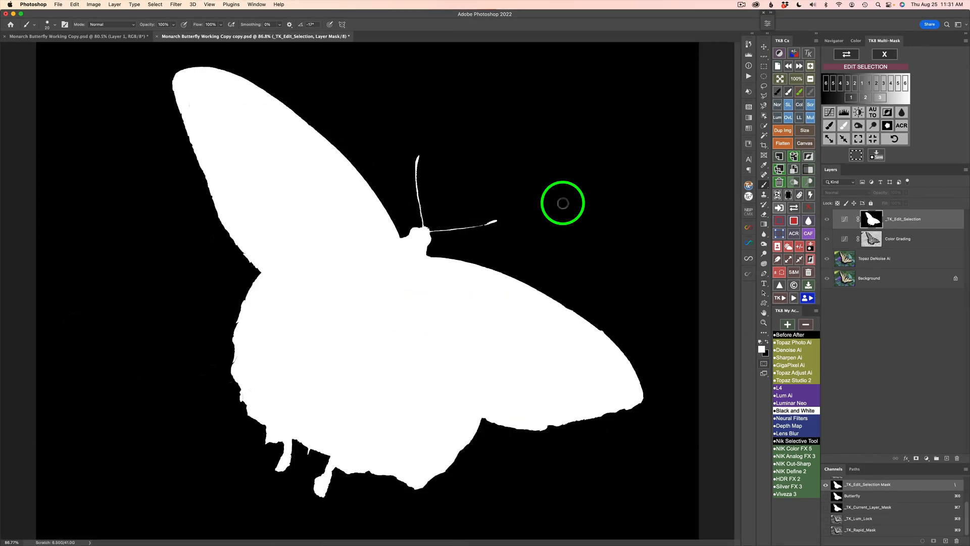
- Save the cleaned mask as a channel named Butterfly and exit the Edit Selection mode
click(878, 159)
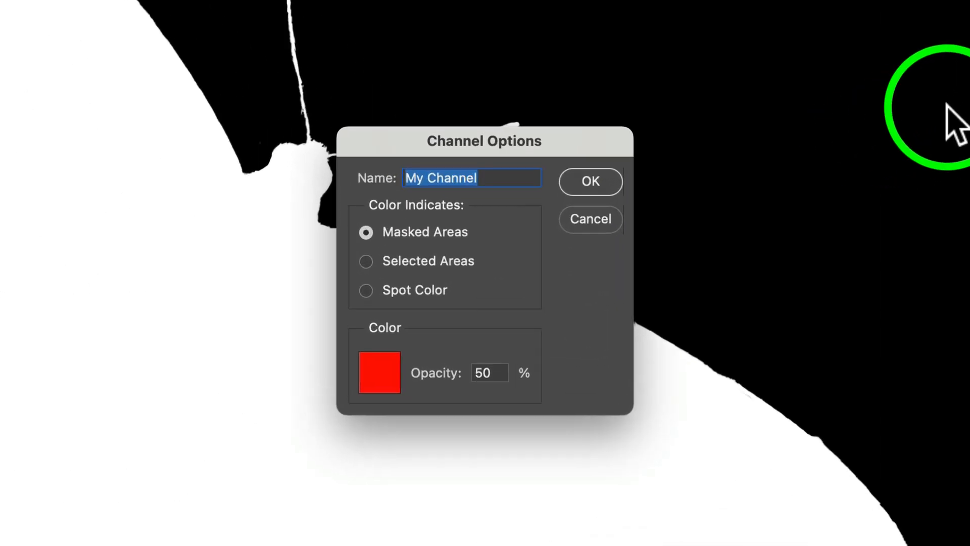
text(Butterfly)
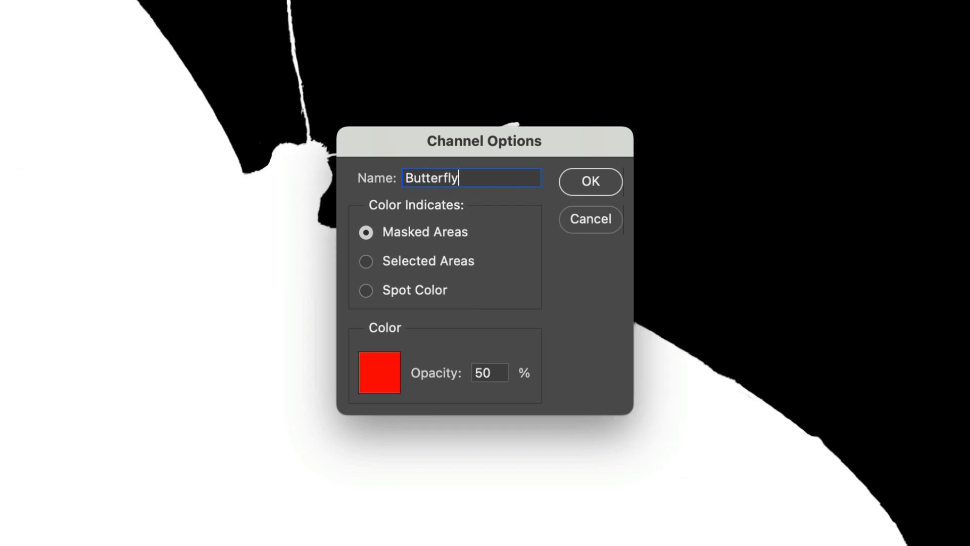
click(595, 182)
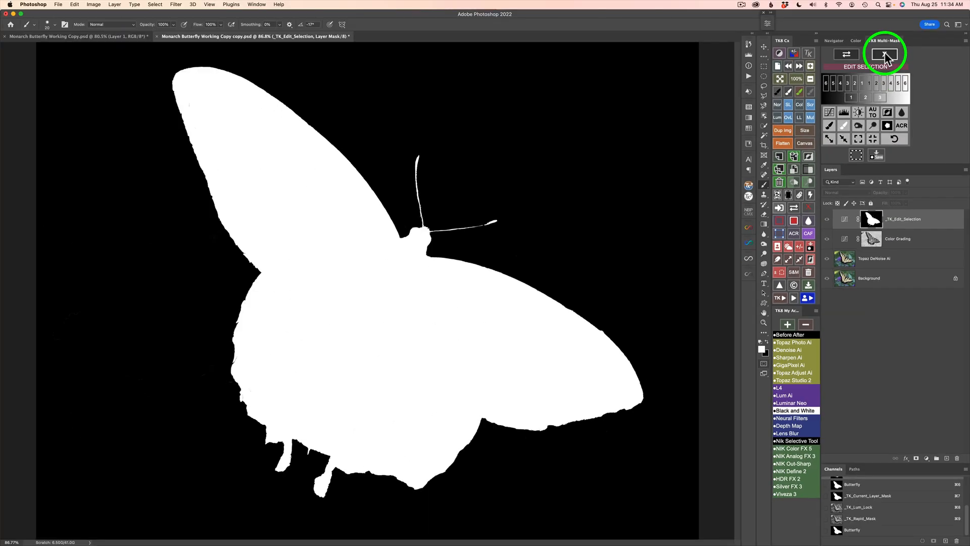
click(884, 56)
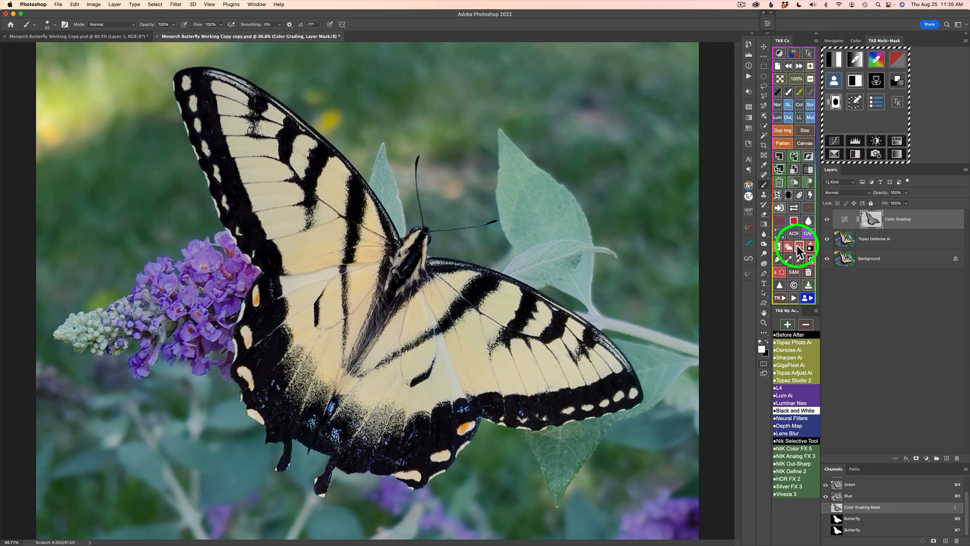
- Run the TK Clarity action with a High Pass radius of 10.0 pixels
click(784, 298)
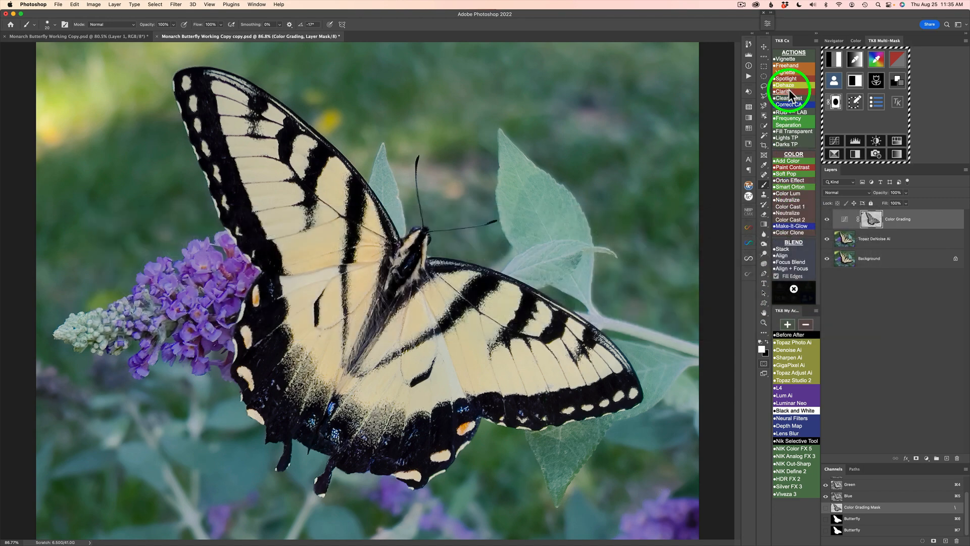
click(789, 90)
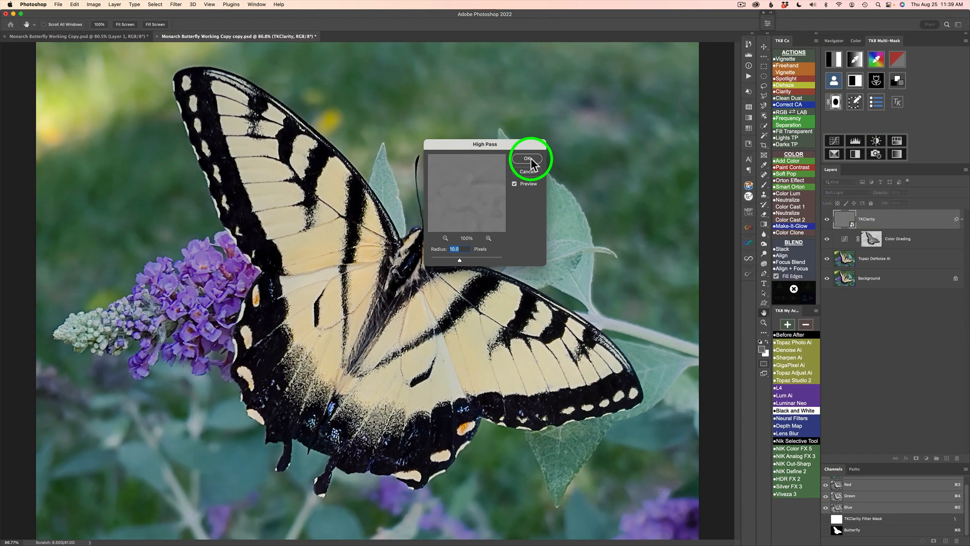
click(531, 159)
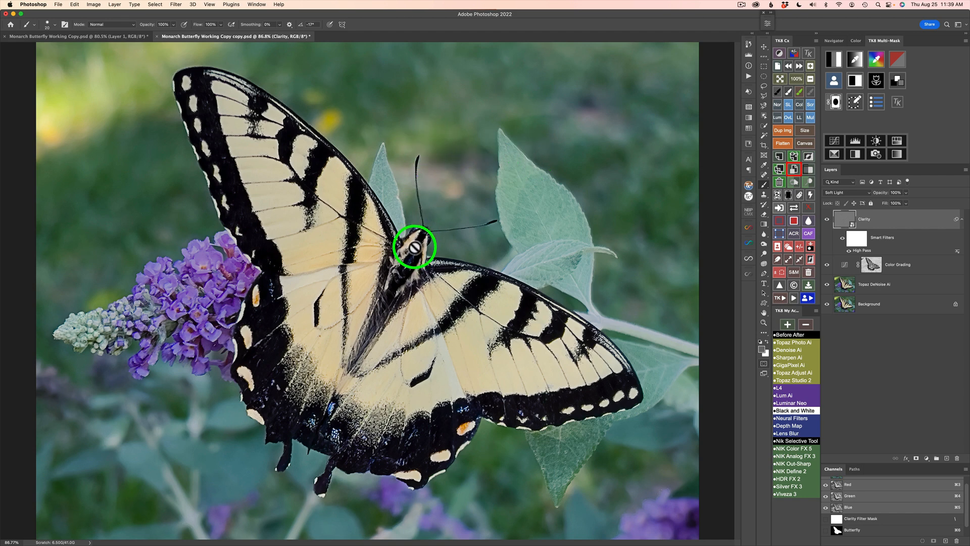
- Compare the butterfly's wing and body detail with the Clarity layer hidden and shown
scroll(429, 238, up, 3)
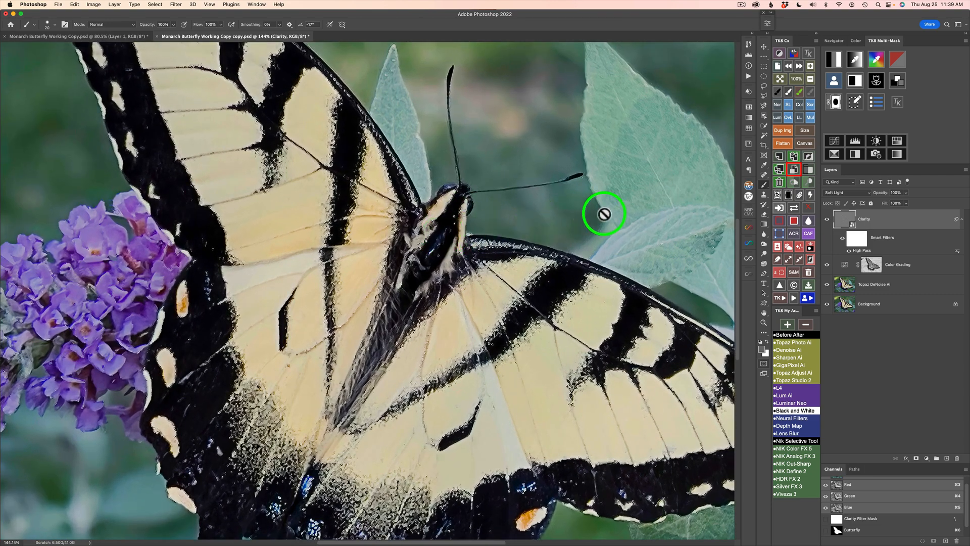
click(827, 221)
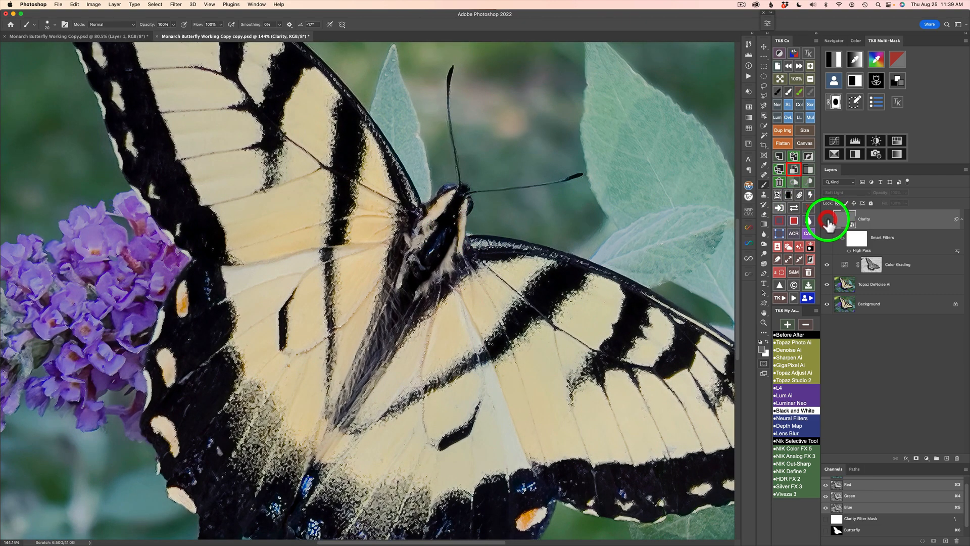
click(828, 221)
click(827, 222)
click(827, 221)
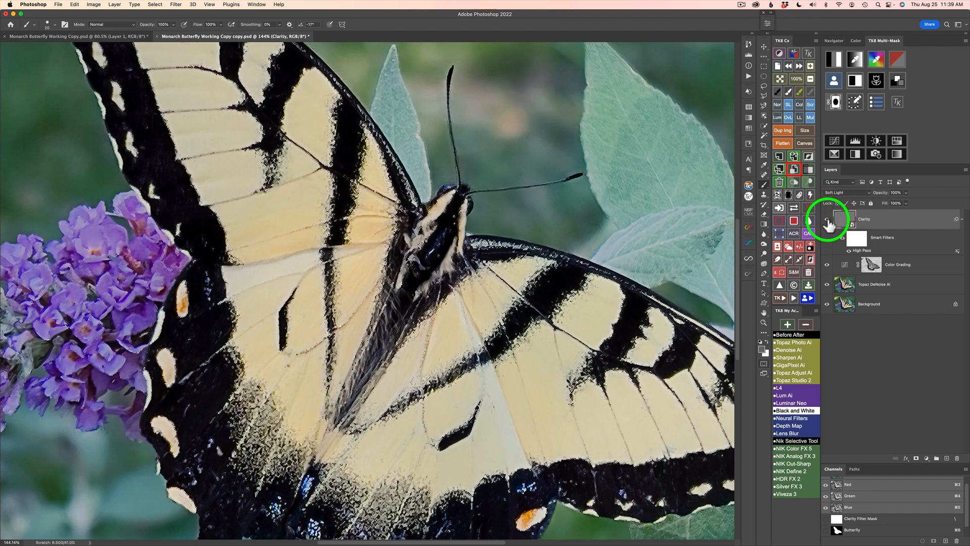
scroll(469, 267, down, 4)
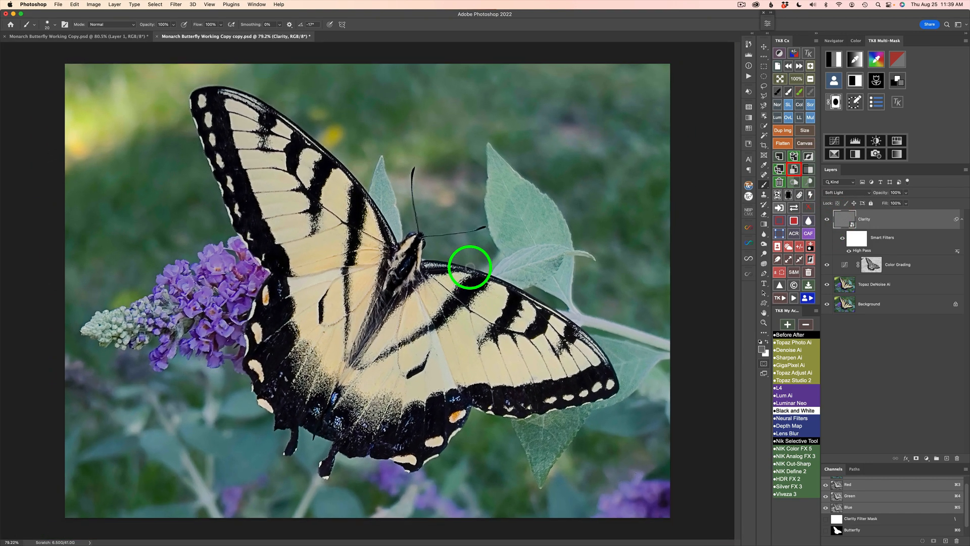
scroll(470, 267, up, 1)
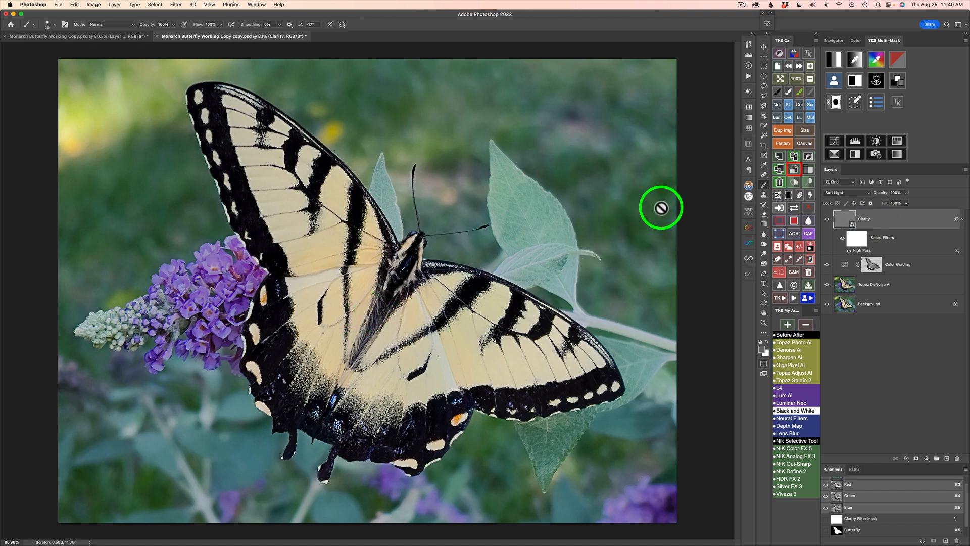
- Load the saved Butterfly mask and apply it as a layer mask on the Clarity layer
click(834, 82)
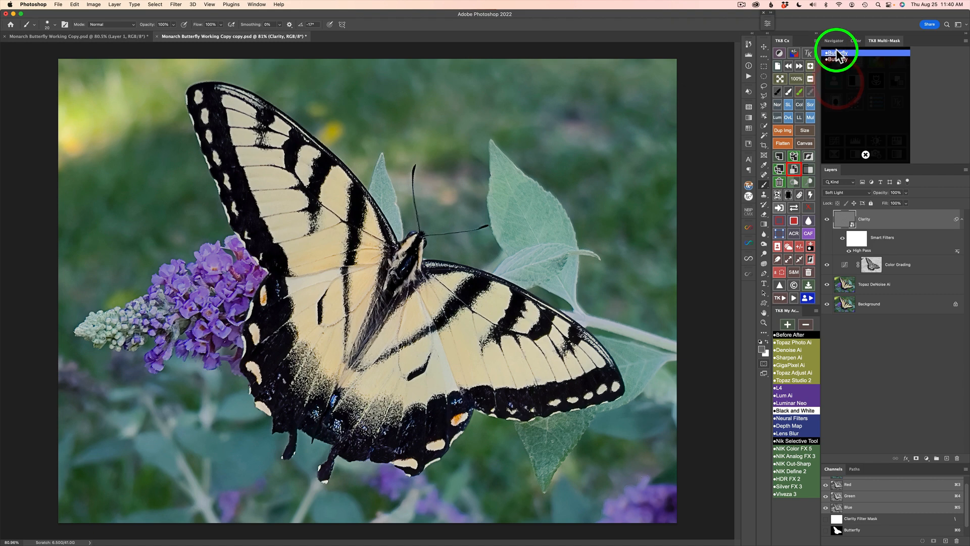
click(865, 154)
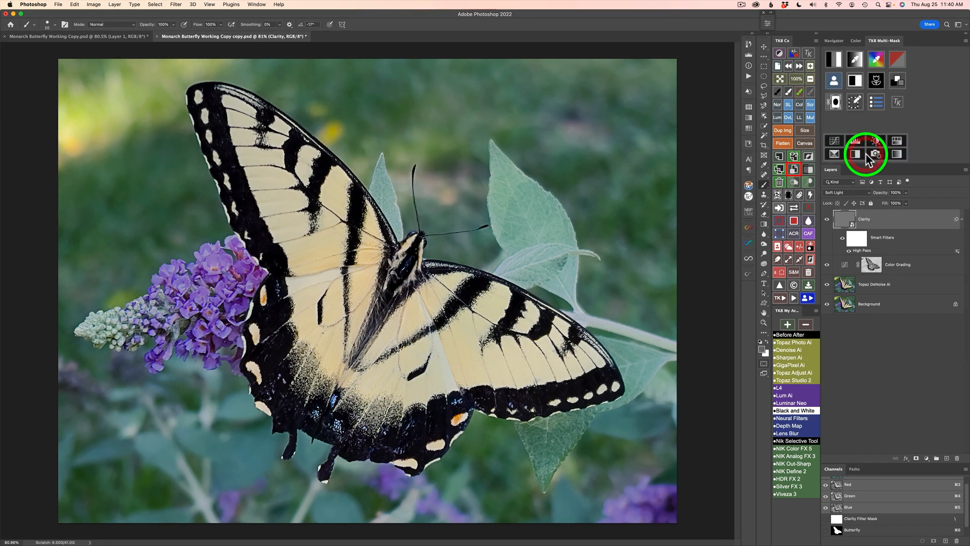
scroll(894, 525, up, 2)
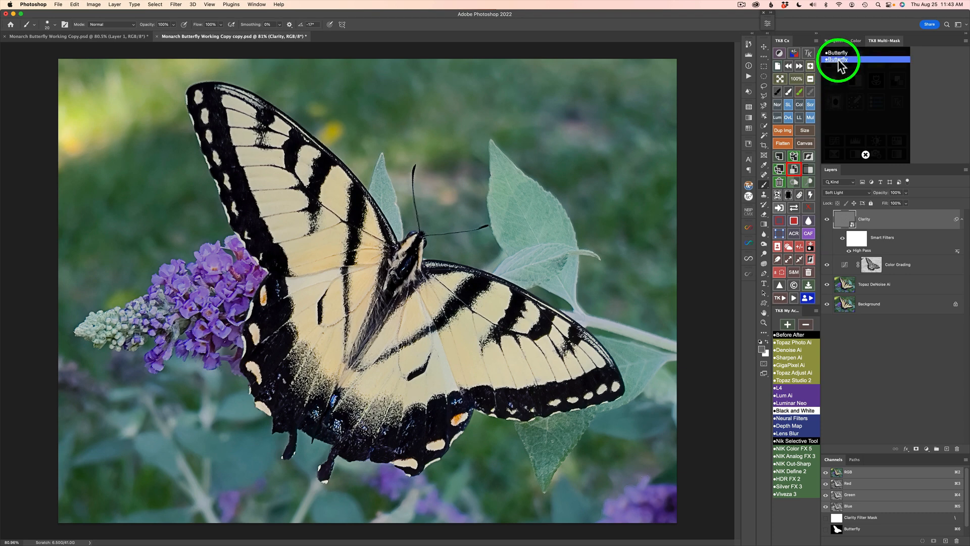
click(838, 59)
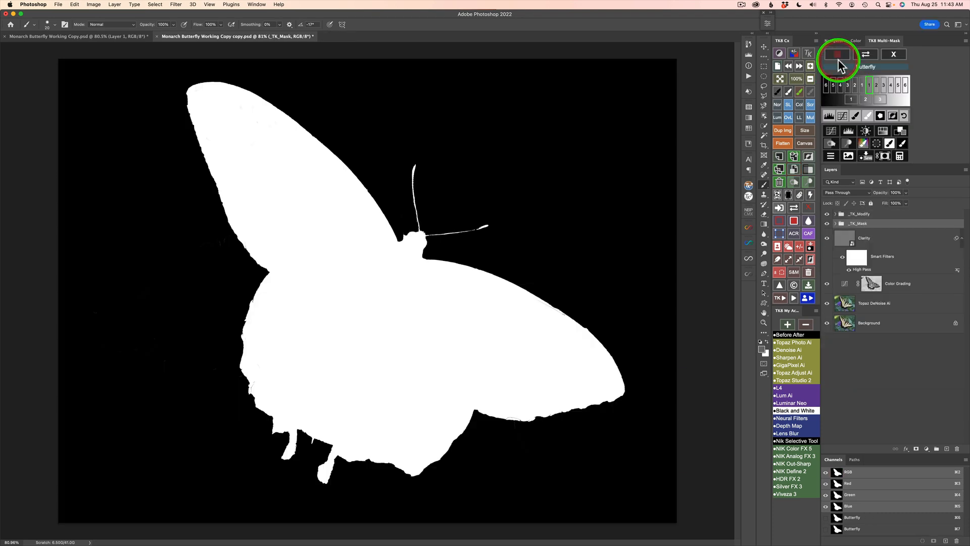
click(884, 157)
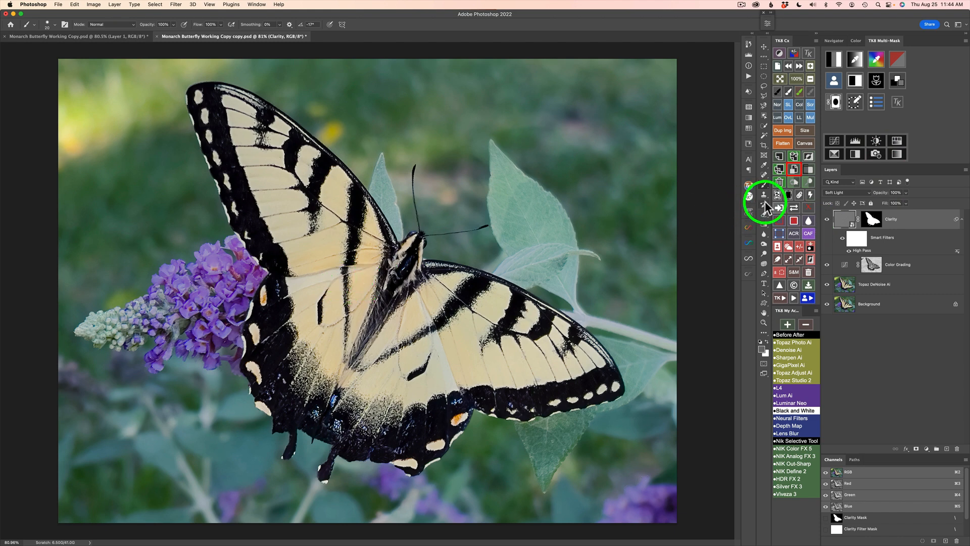
- Delete the butterfly-shaped layer mask from the Clarity layer and keep that layer selected
click(873, 221)
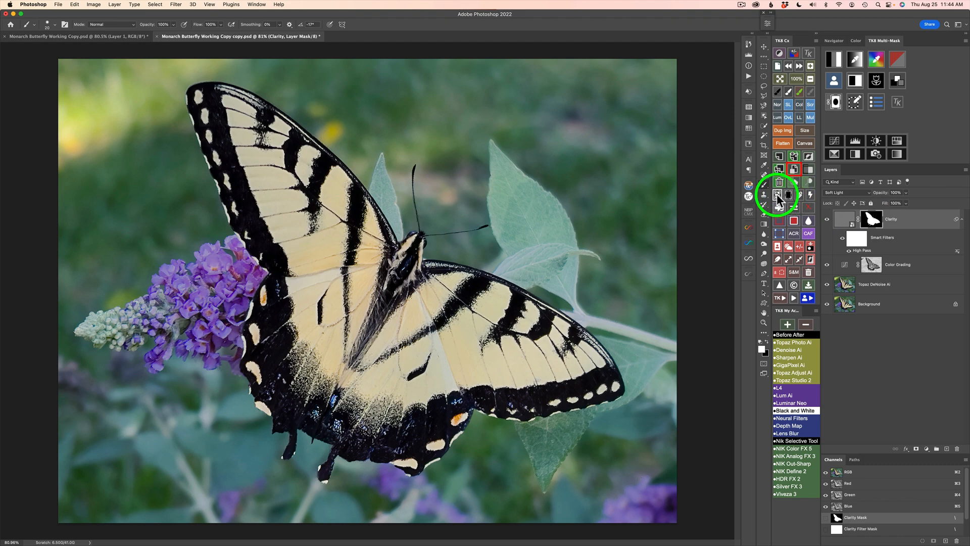
click(778, 199)
click(888, 221)
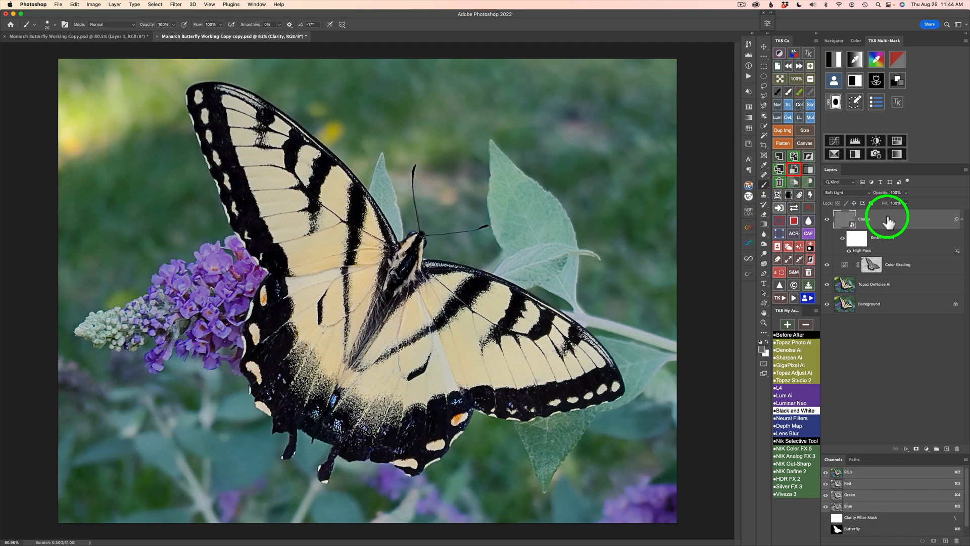
- Mask the Clarity layer directly with the saved Butterfly channel and compare the body detail with the layer hidden and shown
click(780, 208)
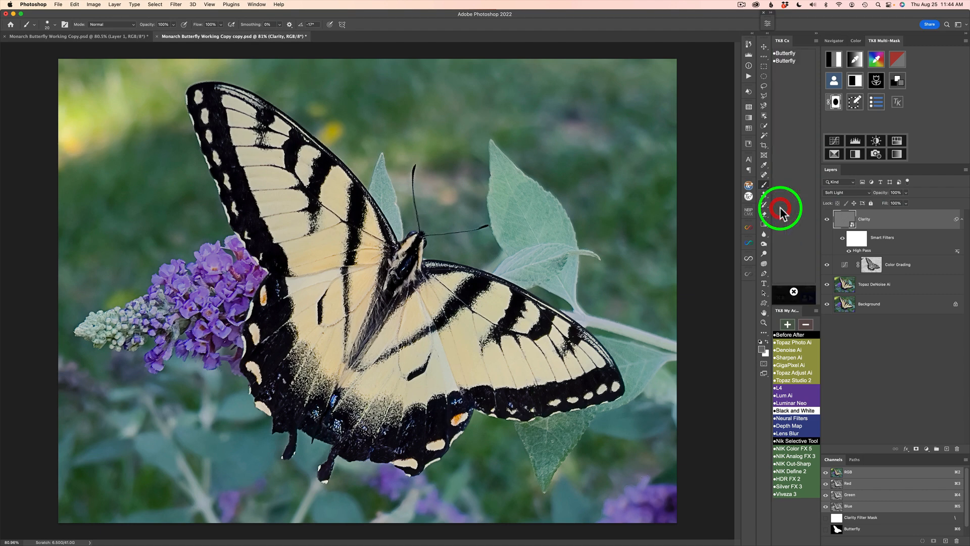
click(786, 59)
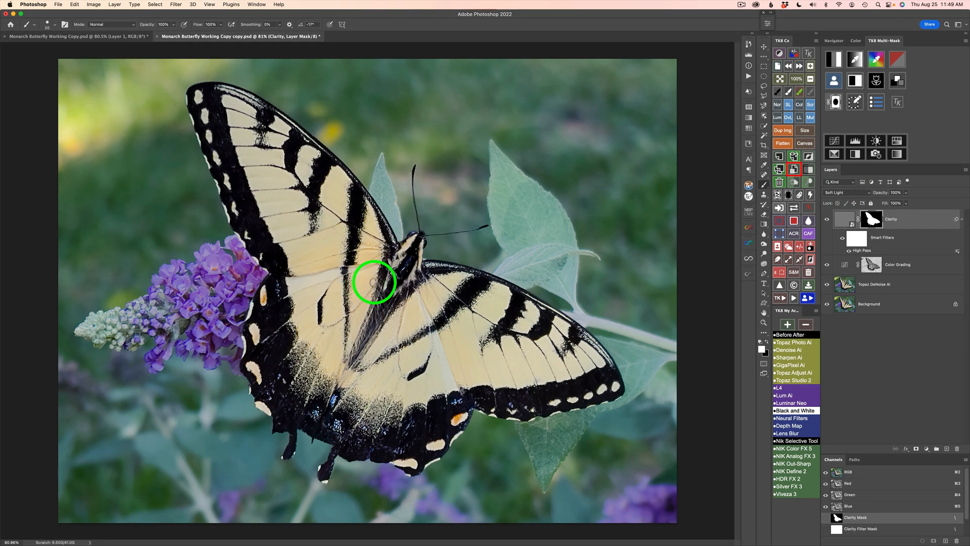
scroll(374, 282, up, 5)
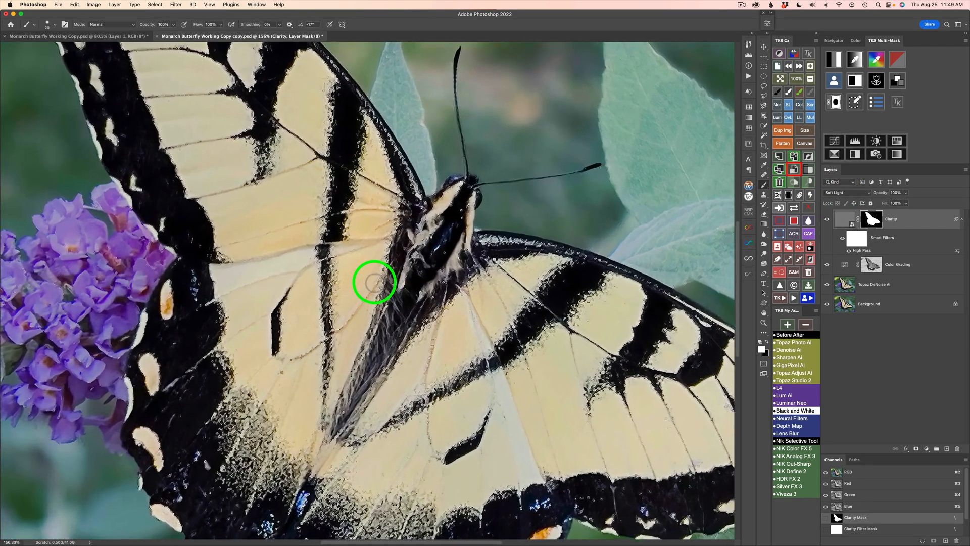
scroll(374, 282, up, 1)
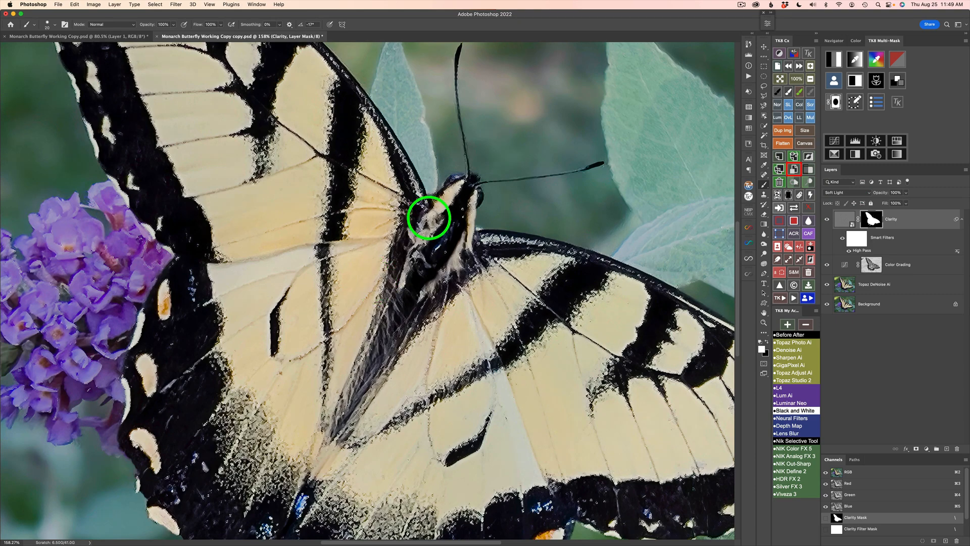
drag(833, 229, 829, 226)
click(828, 220)
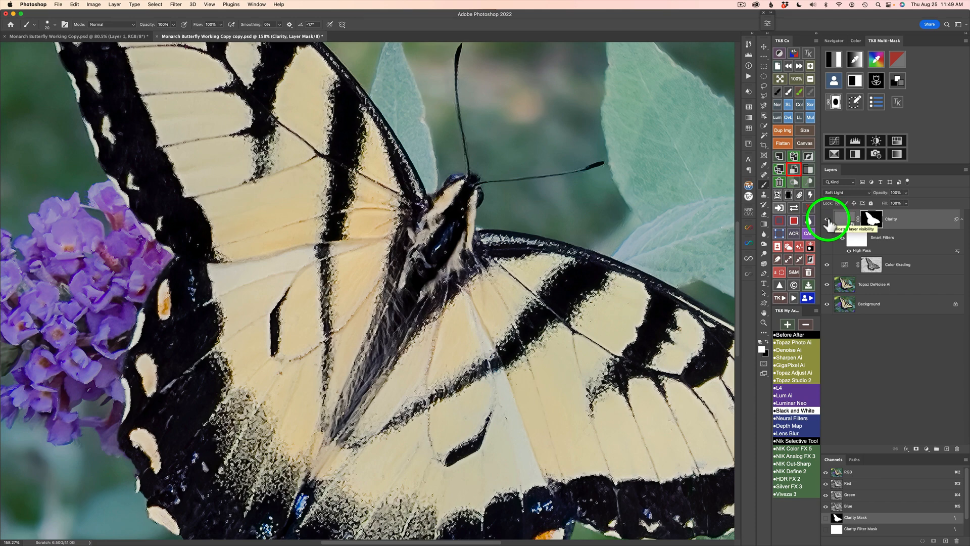
key(super+0)
- Select the green leaves and stem around the butterfly with the Object Selection tool in Lasso mode, subtracting the gap beneath the stem
key(v)
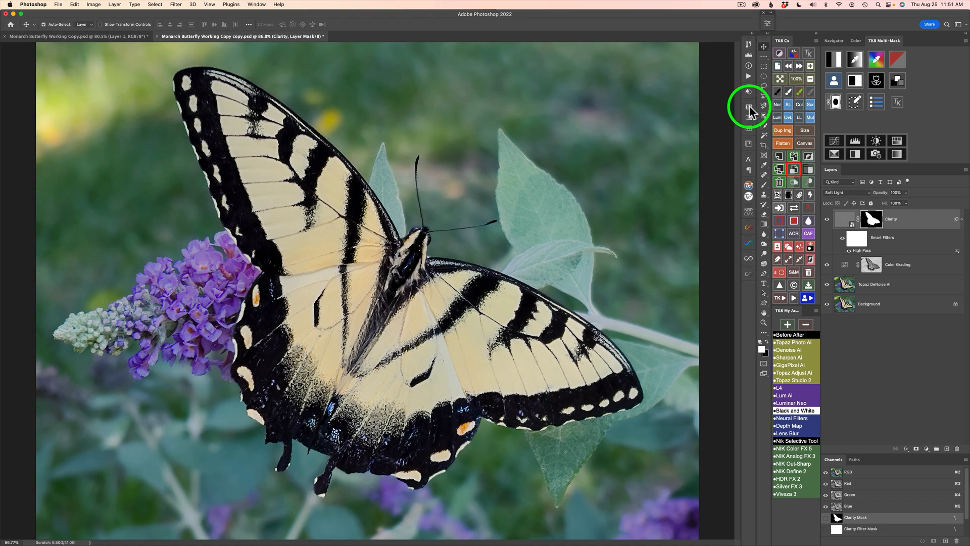
click(763, 116)
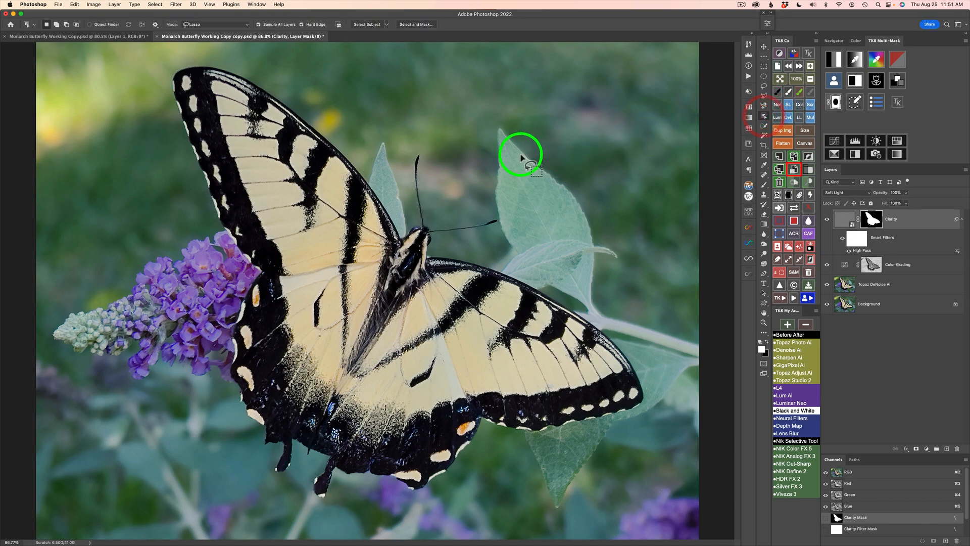
mouse_move(376, 137)
mouse_down()
mouse_move(368, 197)
mouse_move(405, 241)
mouse_move(408, 214)
mouse_move(383, 135)
mouse_up()
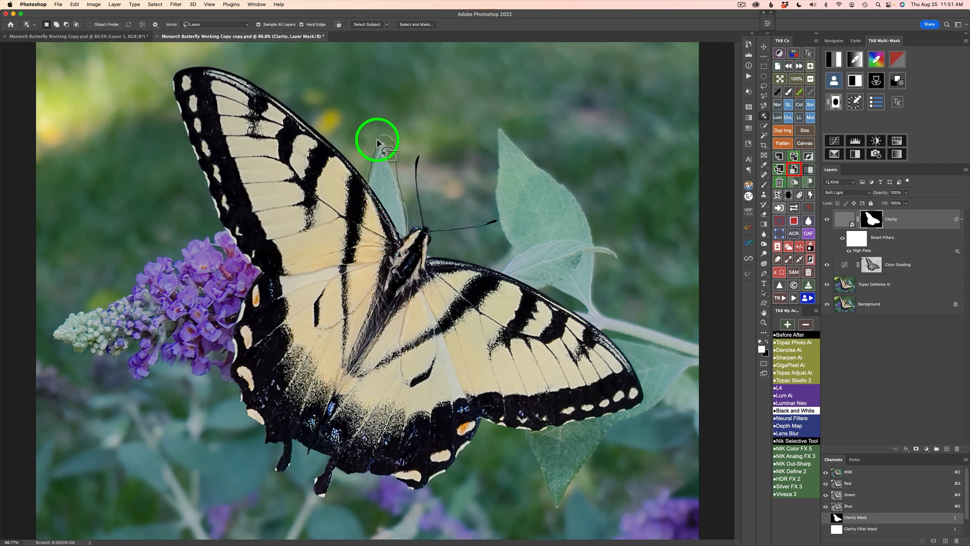
mouse_move(497, 126)
mouse_down()
mouse_move(511, 283)
mouse_move(645, 348)
mouse_move(701, 338)
mouse_move(630, 284)
mouse_move(601, 207)
mouse_move(503, 127)
mouse_up()
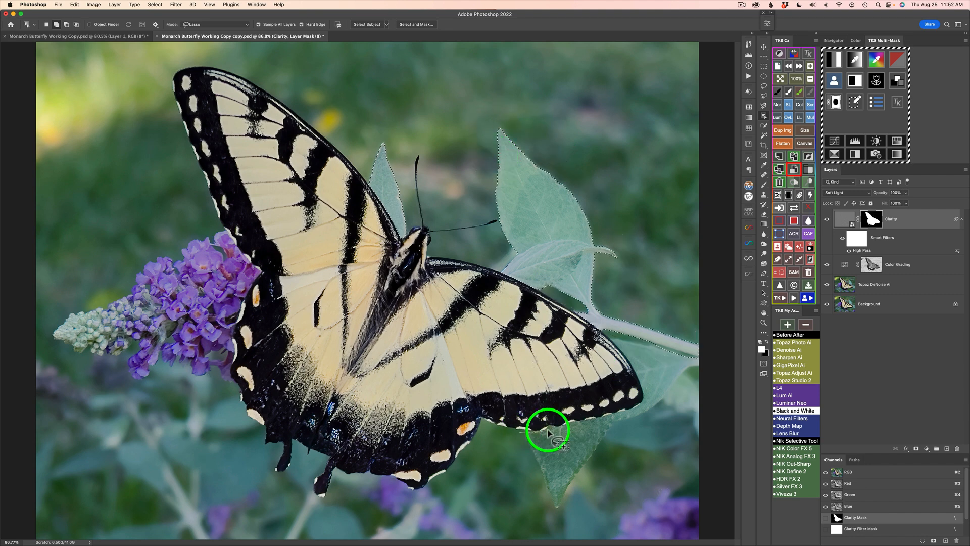
mouse_move(612, 341)
mouse_down()
mouse_move(685, 353)
mouse_move(643, 438)
mouse_move(532, 510)
mouse_move(525, 434)
mouse_up()
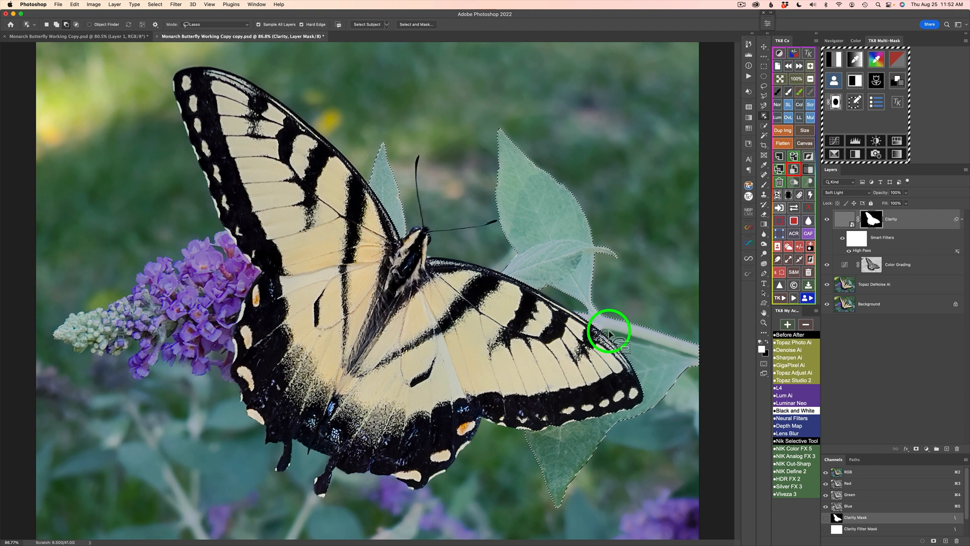
drag(658, 349, 610, 329)
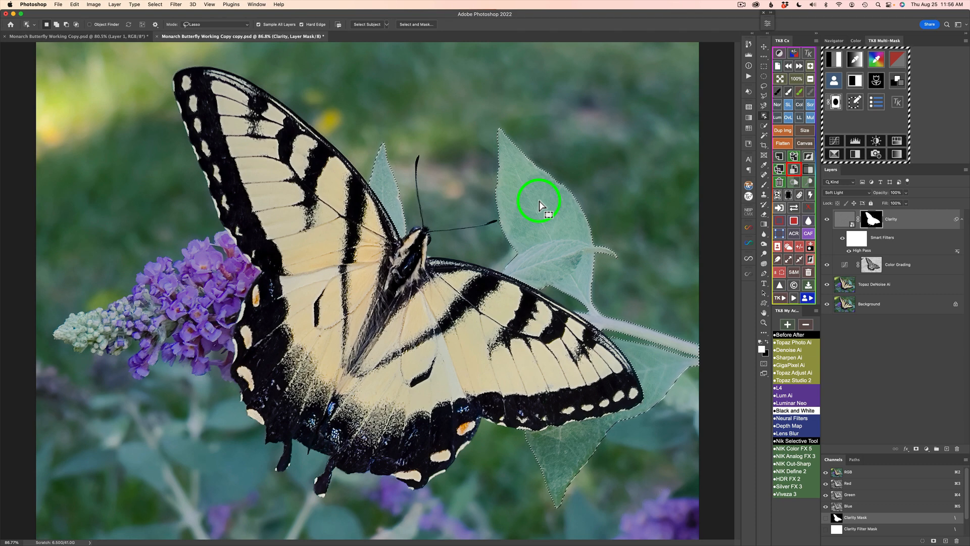
- Review the leaf selection as a mask in Edit Selection mode, reload it and add a Curves adjustment layer limited to it
click(842, 105)
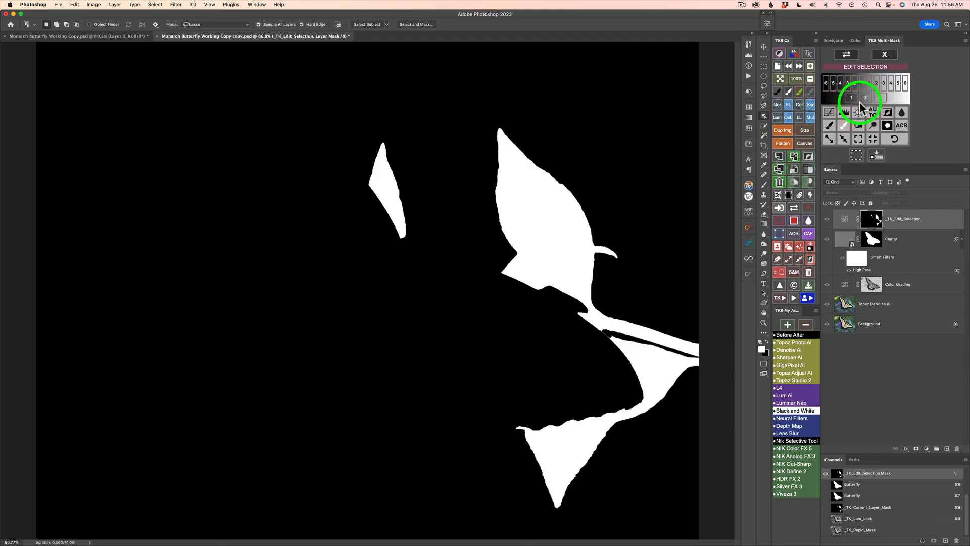
click(856, 157)
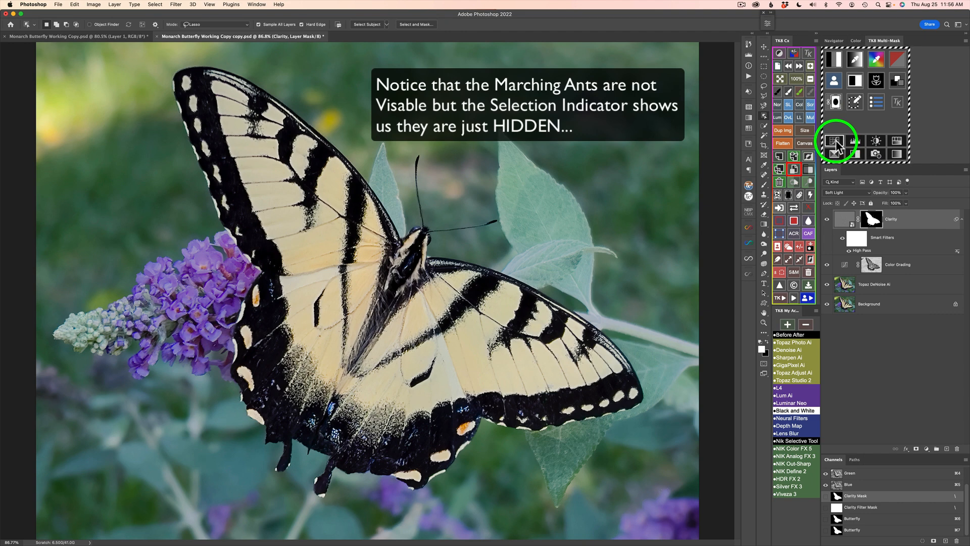
click(836, 141)
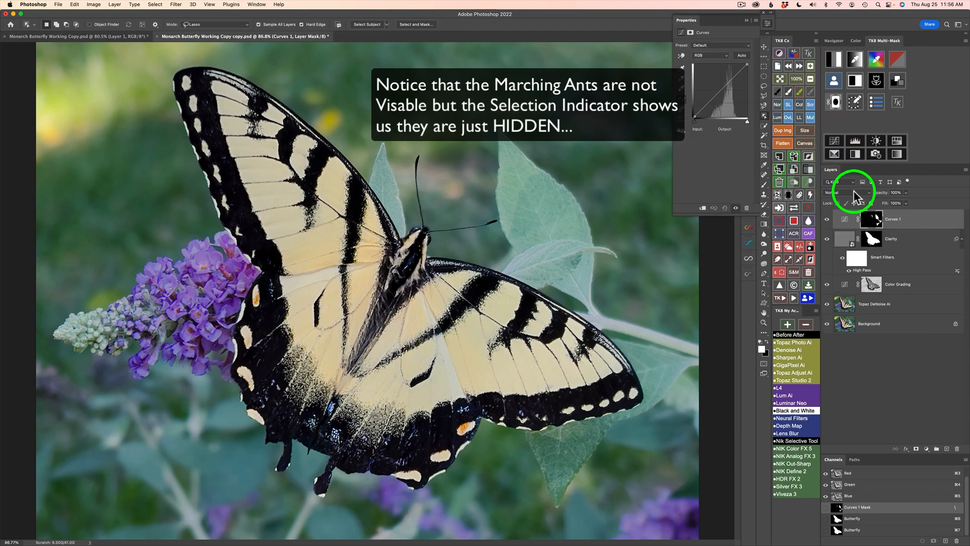
- Set the leaf Curves layer to Multiply at 37% opacity and compare the leaves with the layer hidden and shown
click(810, 118)
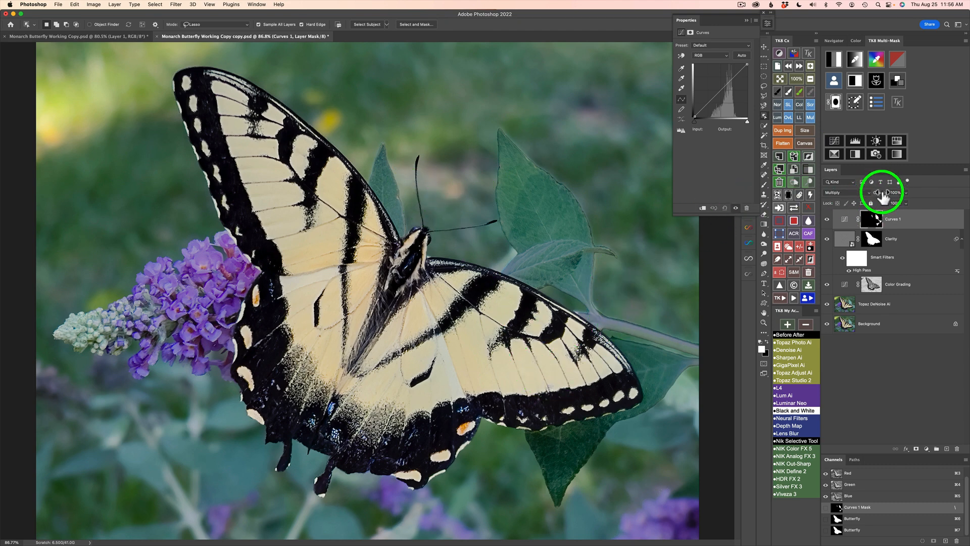
key(1)
key(2)
key(4)
key(3)
key(7)
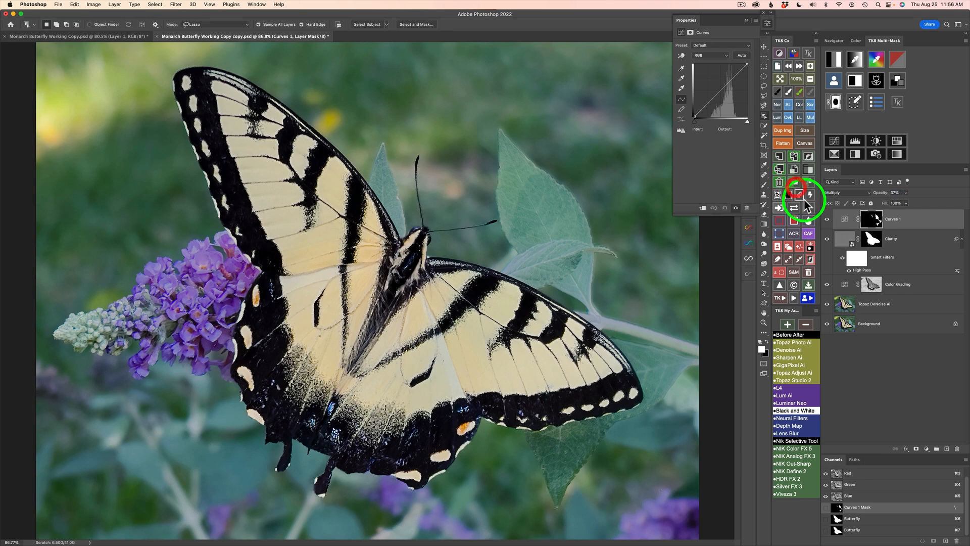
click(827, 220)
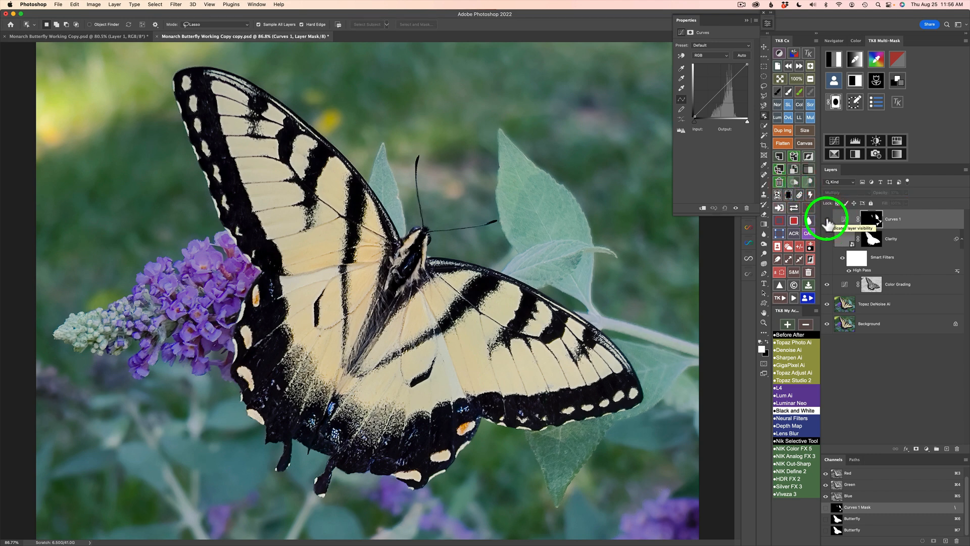
click(827, 221)
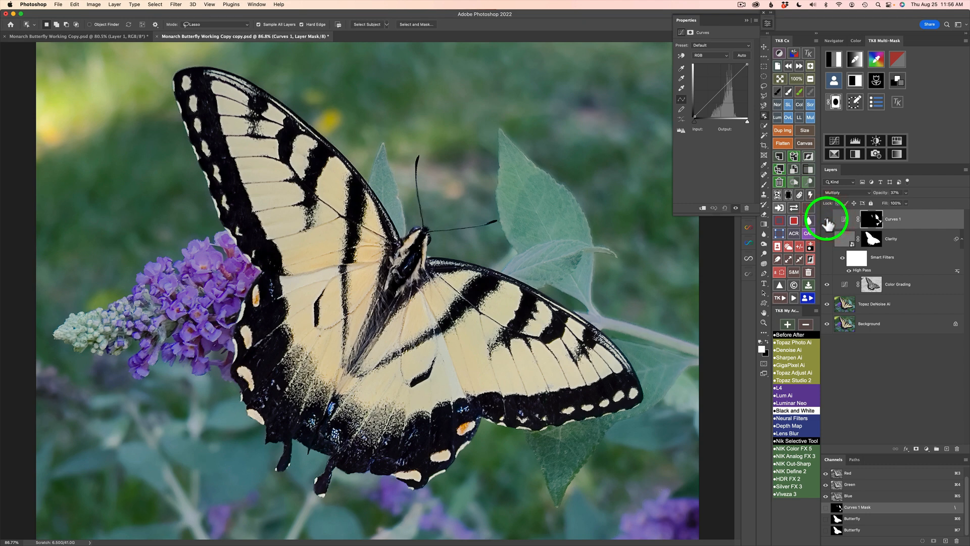
- Feather the leaf Curves layer's mask by 4.8 px and compare the leaf edges with the layer hidden and shown
click(690, 32)
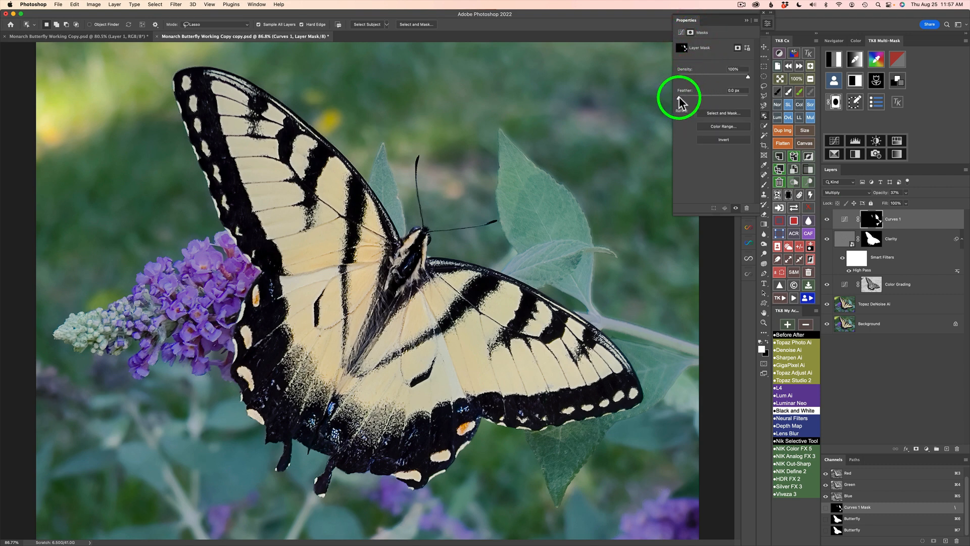
drag(678, 98, 696, 98)
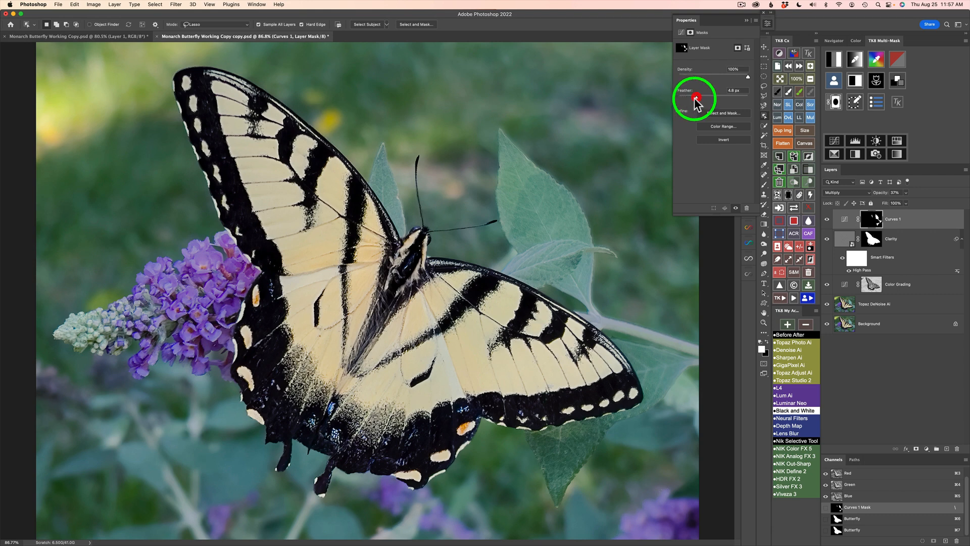
click(768, 24)
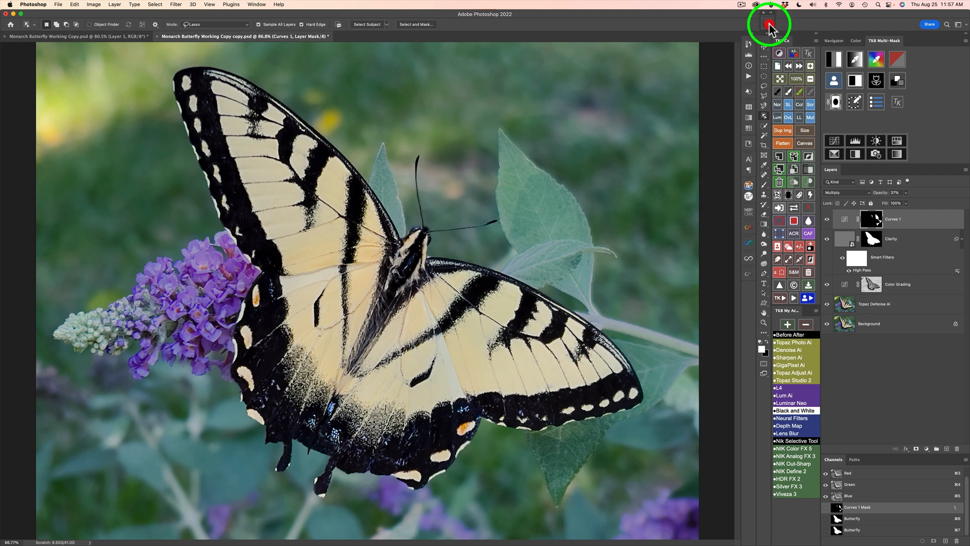
click(826, 219)
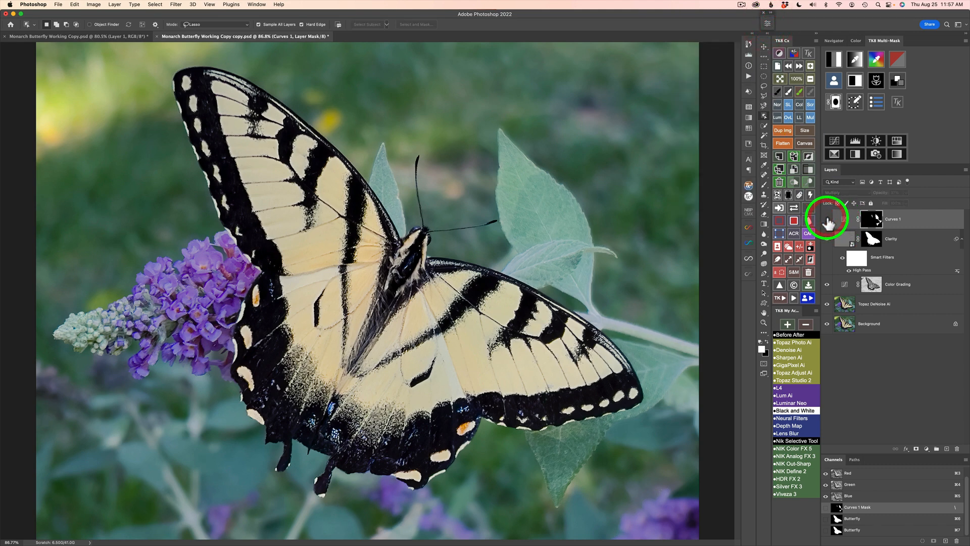
click(827, 219)
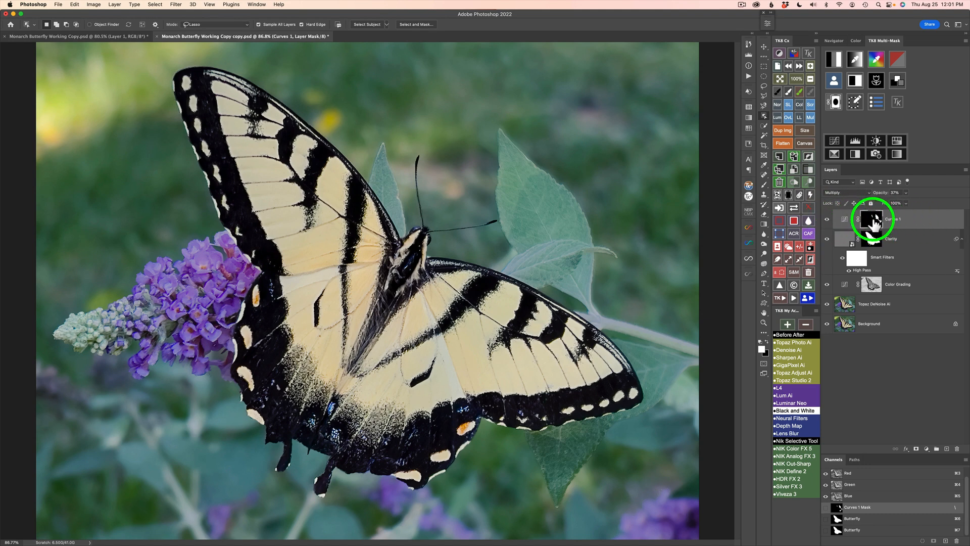
- Display the leaf Curves mask on its own, try out its density while keeping 100%, and set its feather to 4.5 px
click(794, 209)
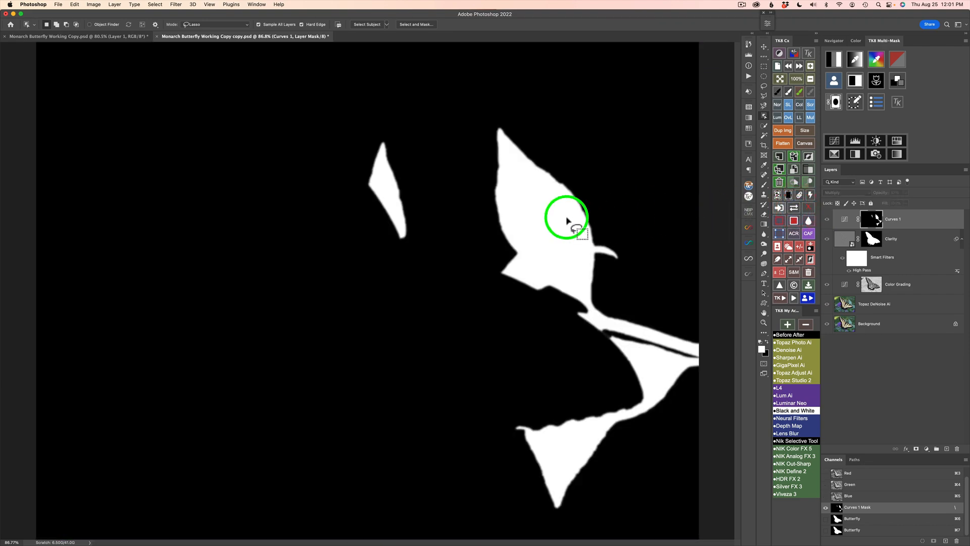
click(844, 217)
click(870, 218)
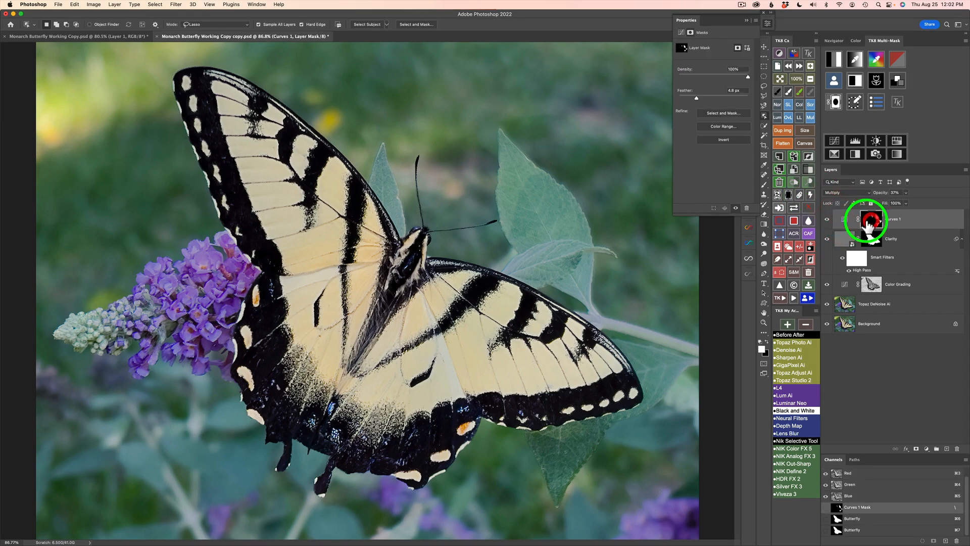
click(794, 207)
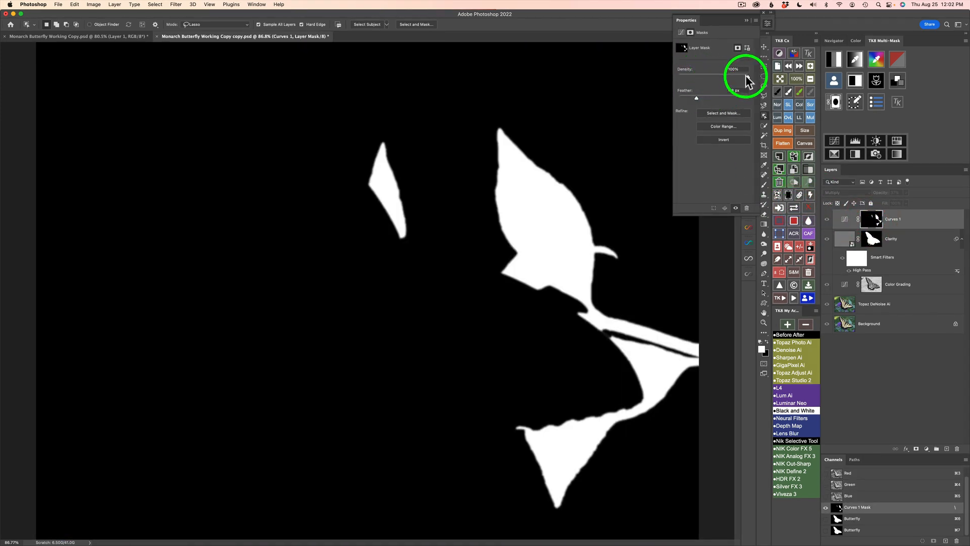
drag(725, 78, 760, 77)
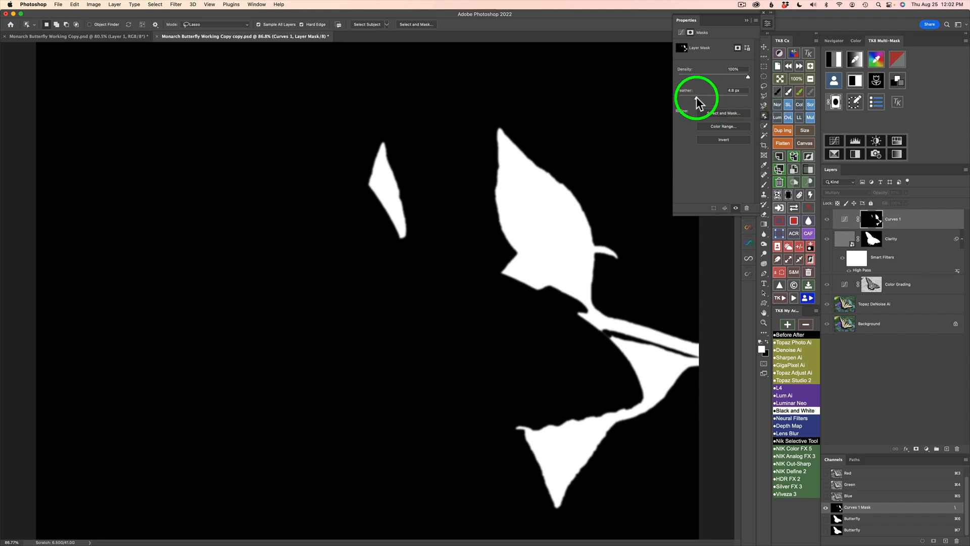
drag(736, 104, 717, 96)
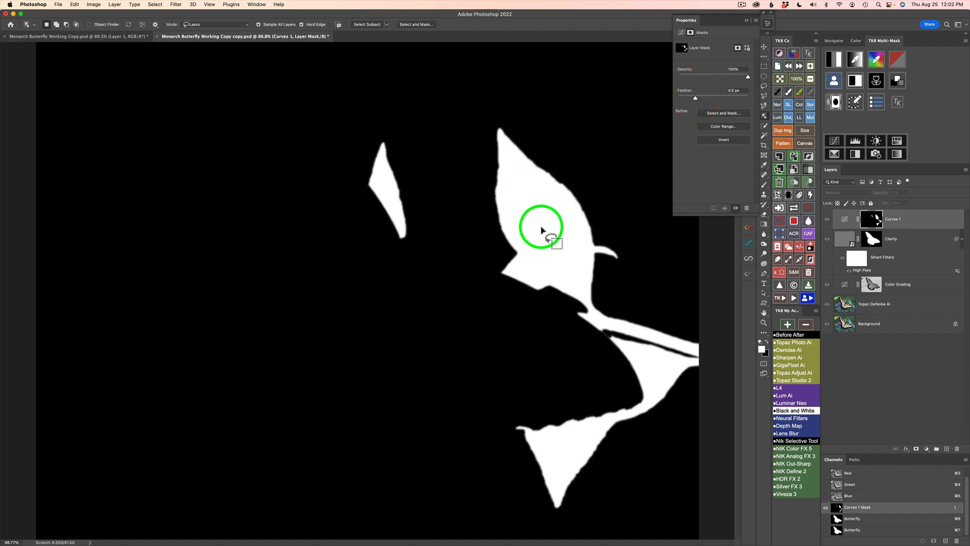
- Return to the photo view and add a Hue/Saturation adjustment layer with Saturation +76 and a black mask
click(767, 25)
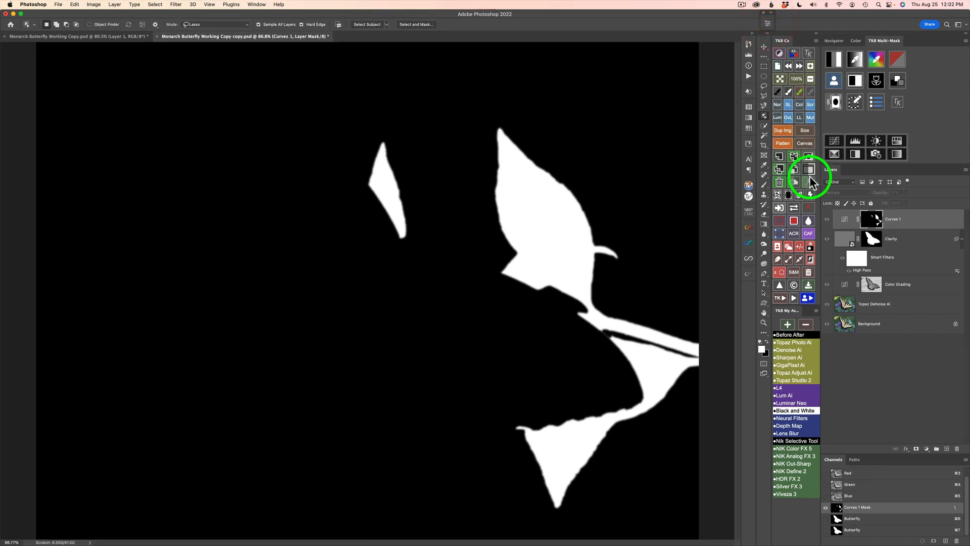
click(793, 210)
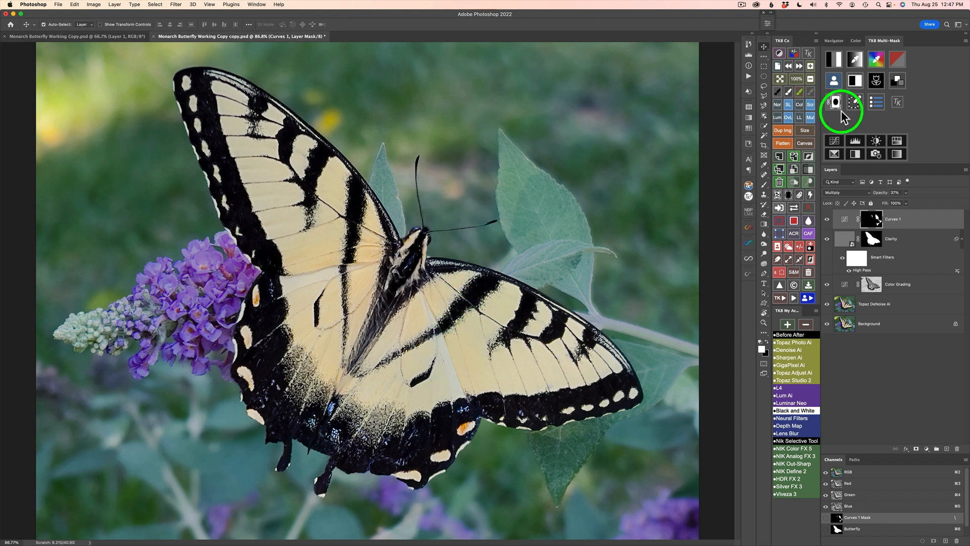
click(898, 143)
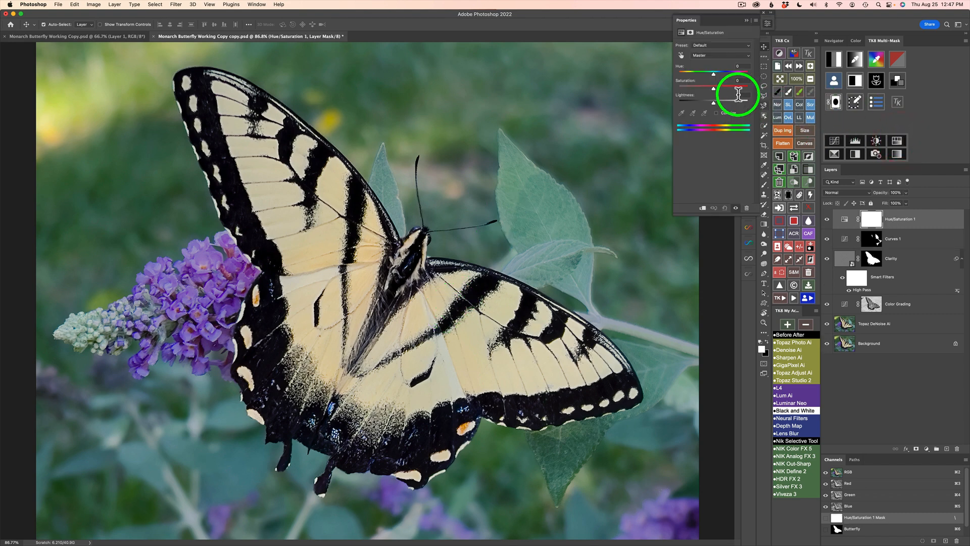
drag(715, 90, 738, 89)
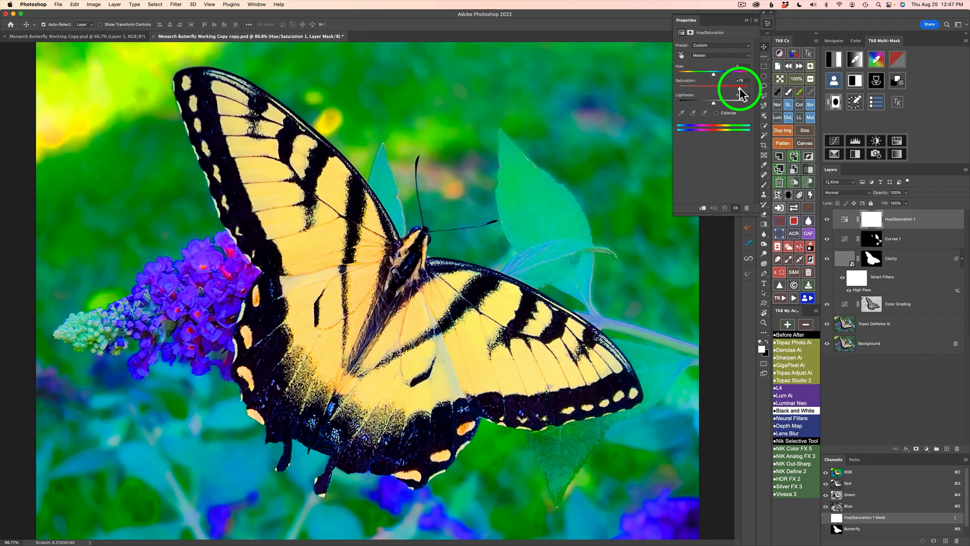
click(788, 195)
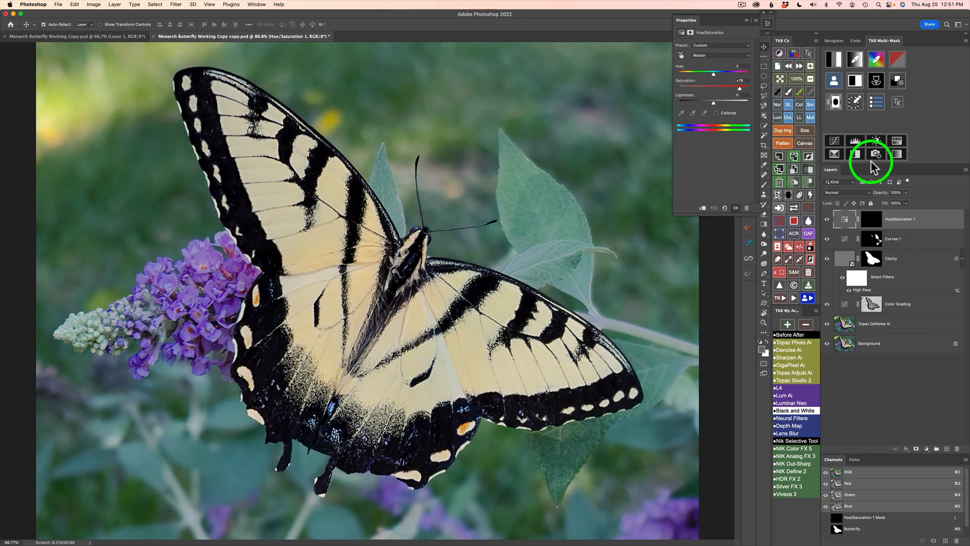
- Check the saved channels in the mask list and delete the duplicate Butterfly channel
click(834, 83)
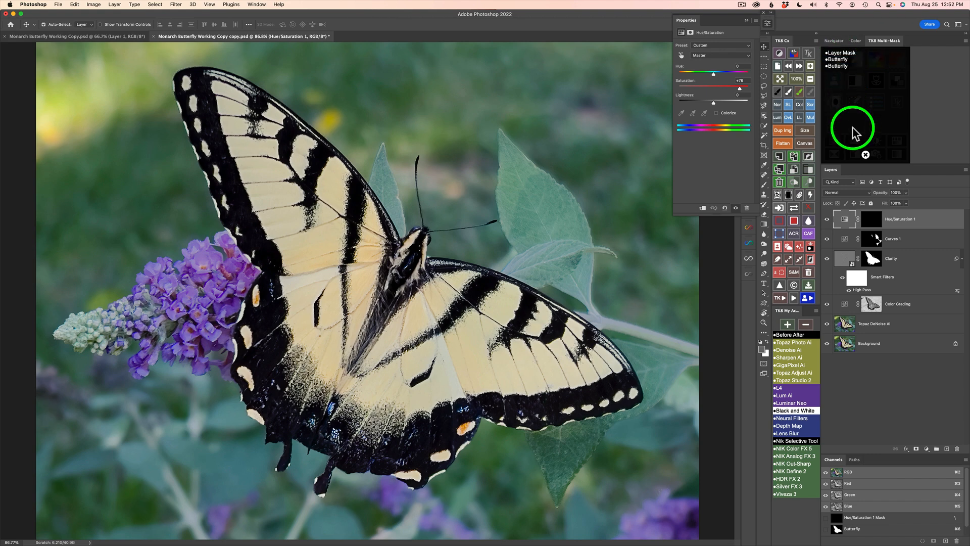
click(865, 155)
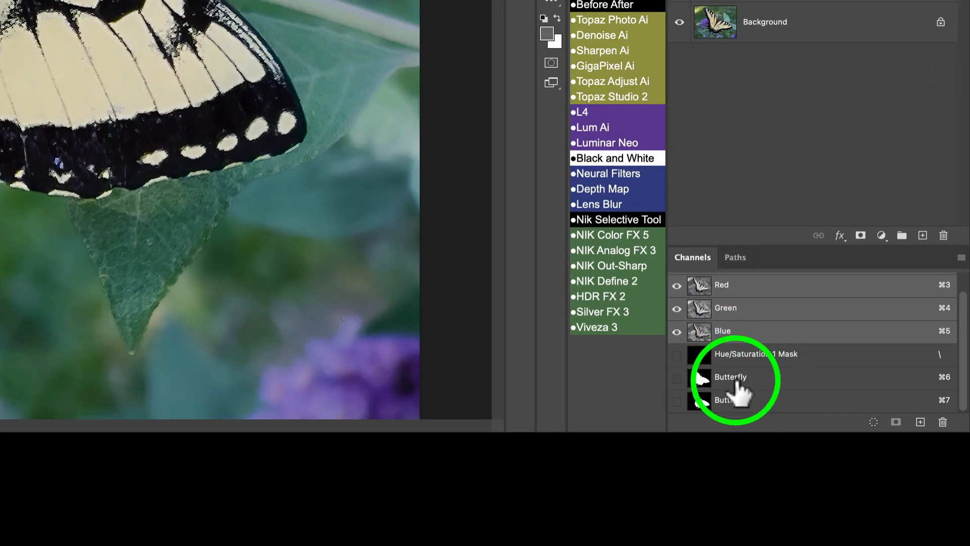
click(736, 382)
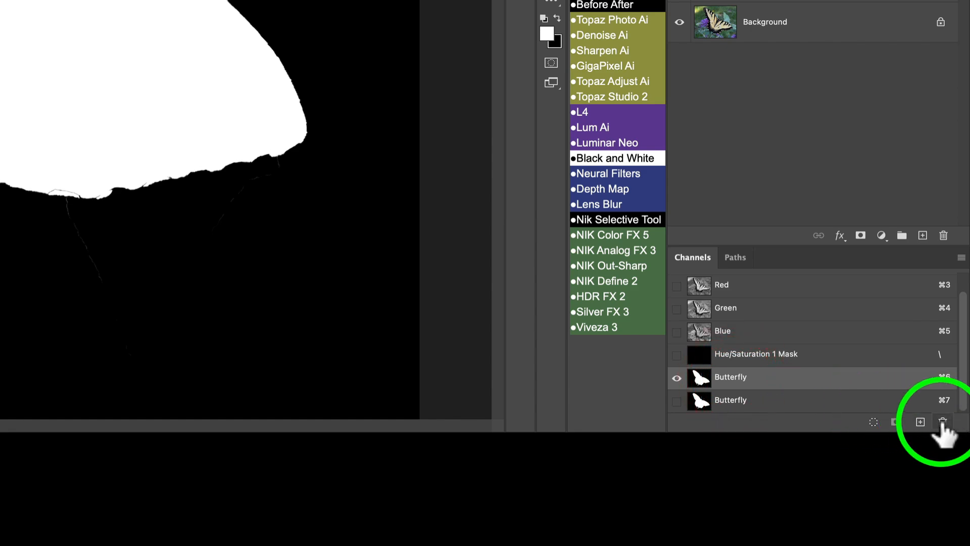
click(942, 422)
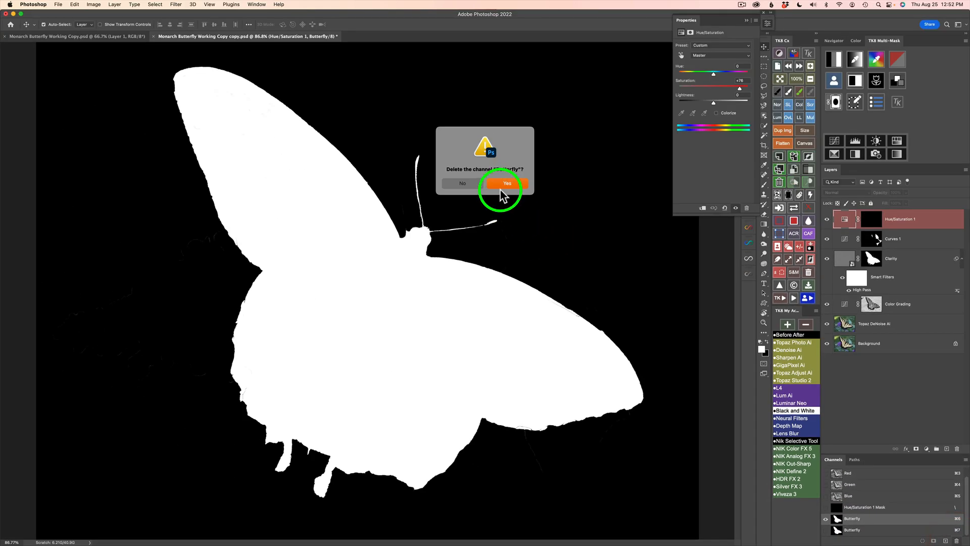
click(505, 184)
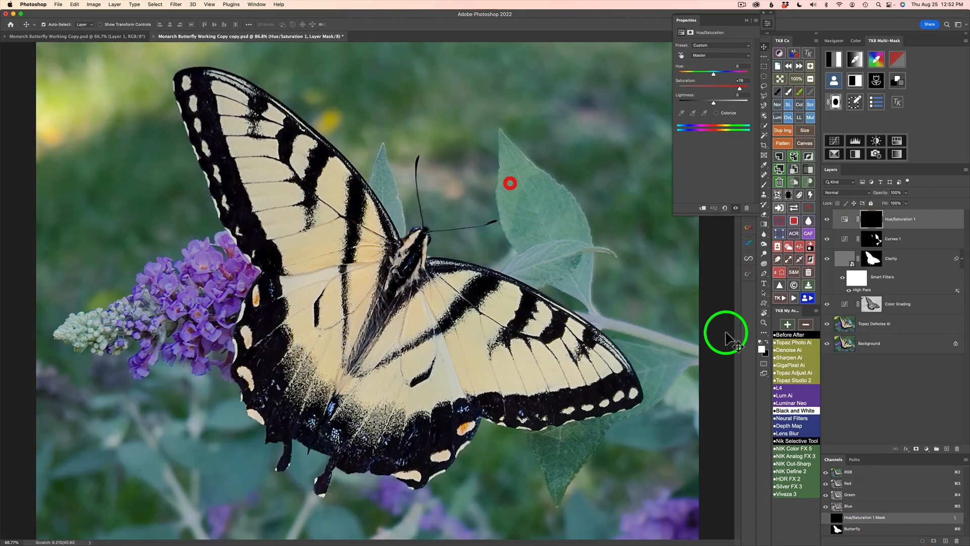
- Load the saved Butterfly channel as the current mask and start an intersect (×) mask calculation with it
click(834, 82)
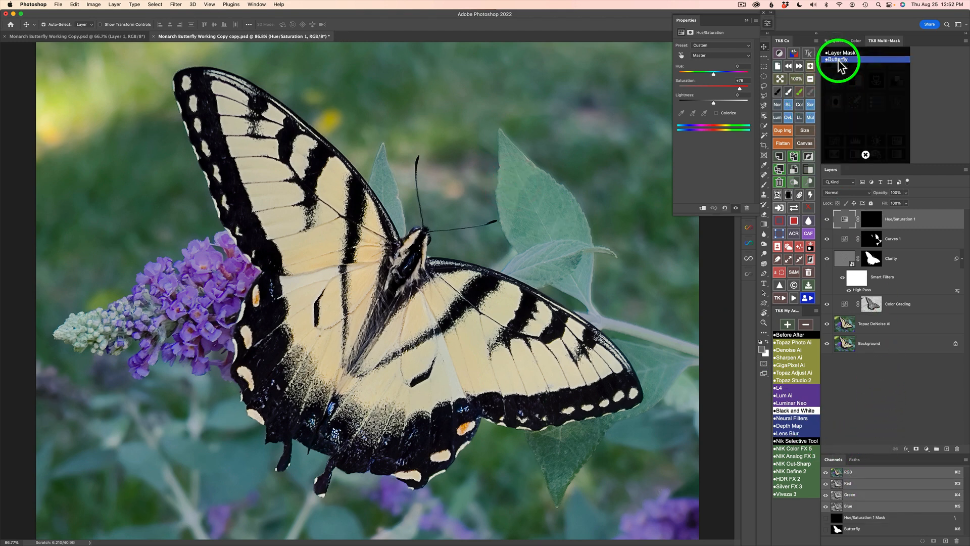
click(835, 60)
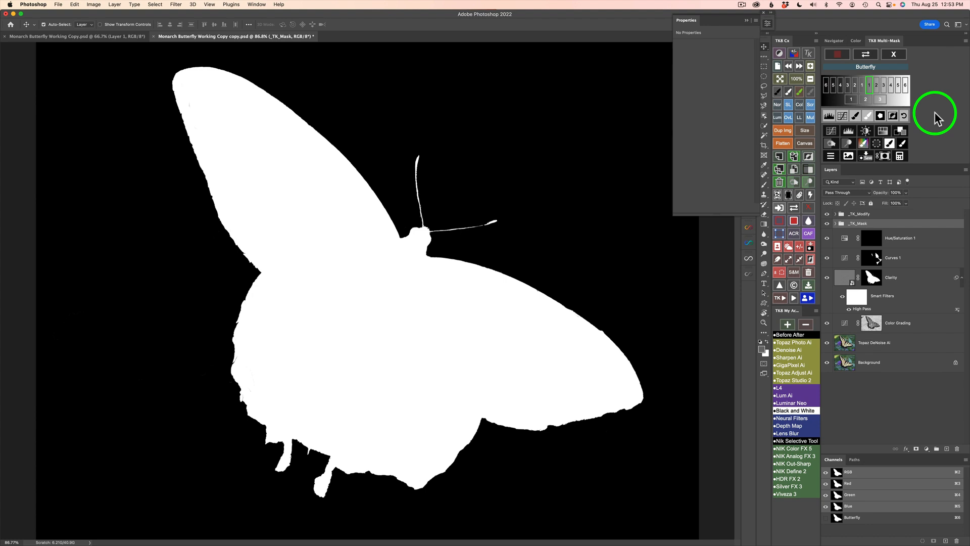
click(901, 155)
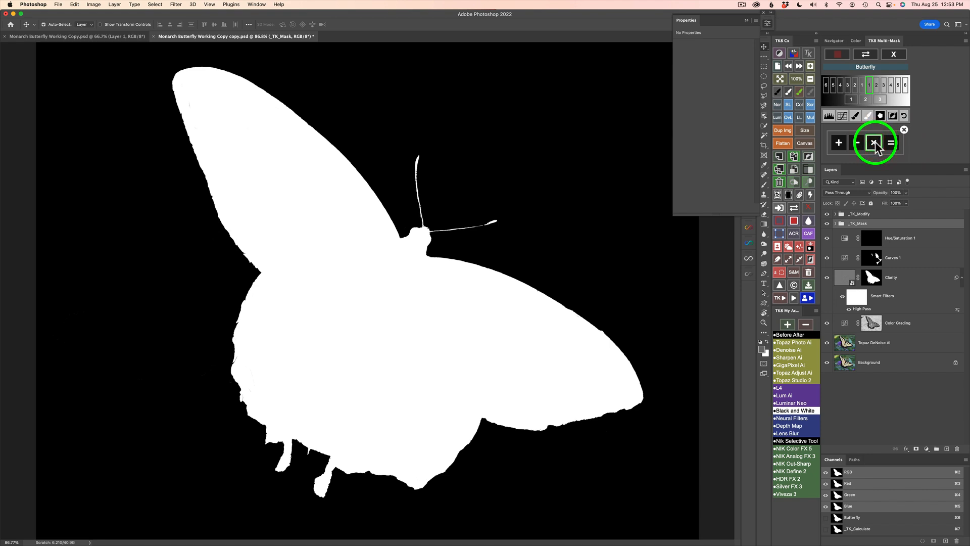
click(894, 55)
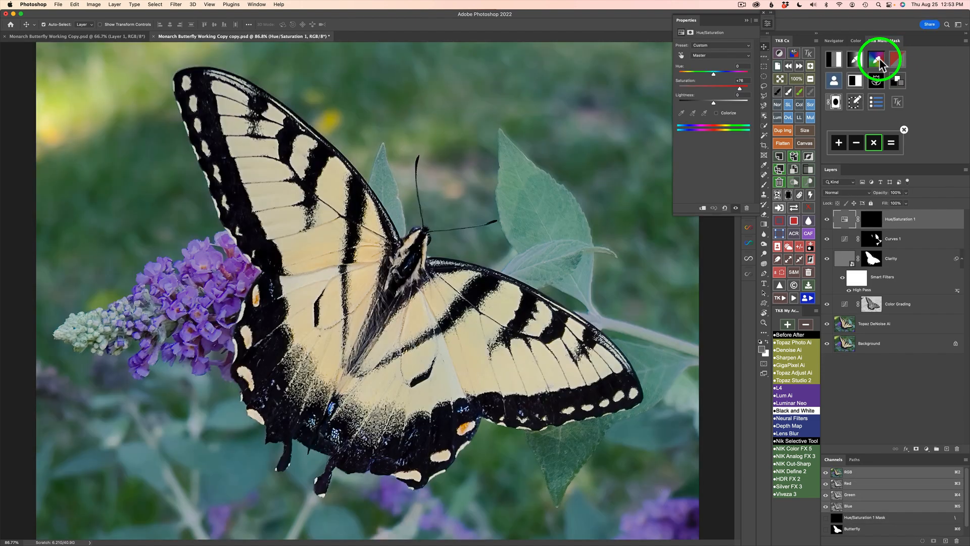
- Create a color mask from the cream yellow sampled on the butterfly's wing and raise the mask's brightness
click(878, 60)
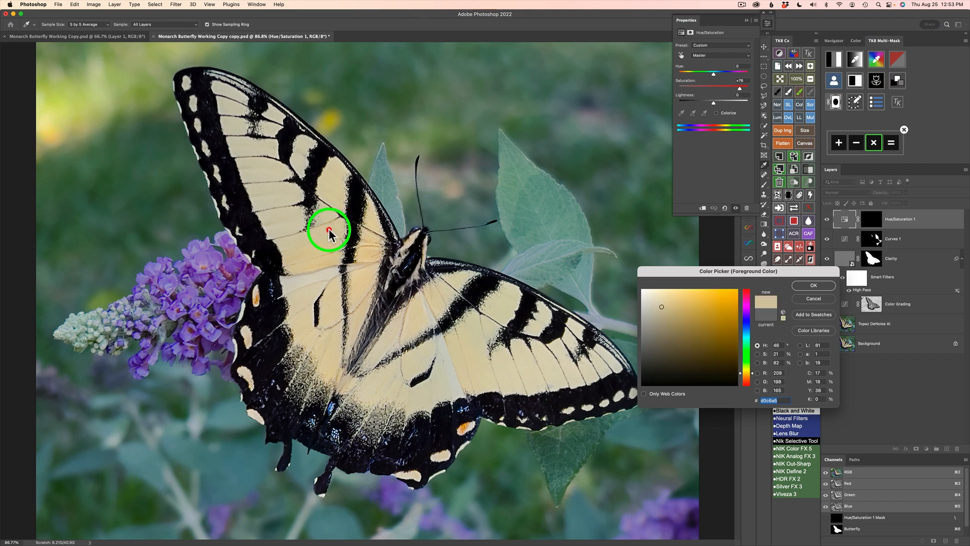
click(812, 285)
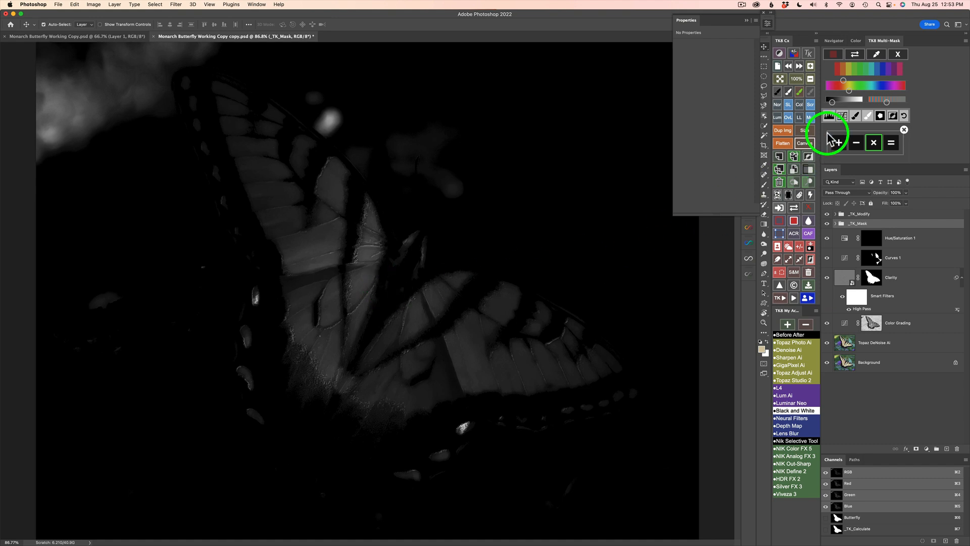
drag(832, 104, 863, 106)
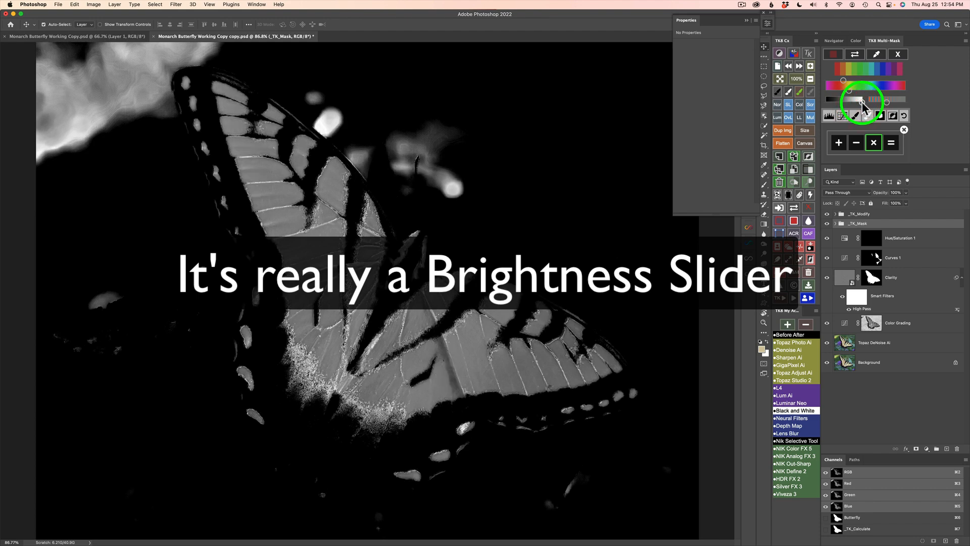
- Brighten the color mask with Levels, setting midtones to 2.79, and calculate its intersection with the Butterfly mask
click(828, 117)
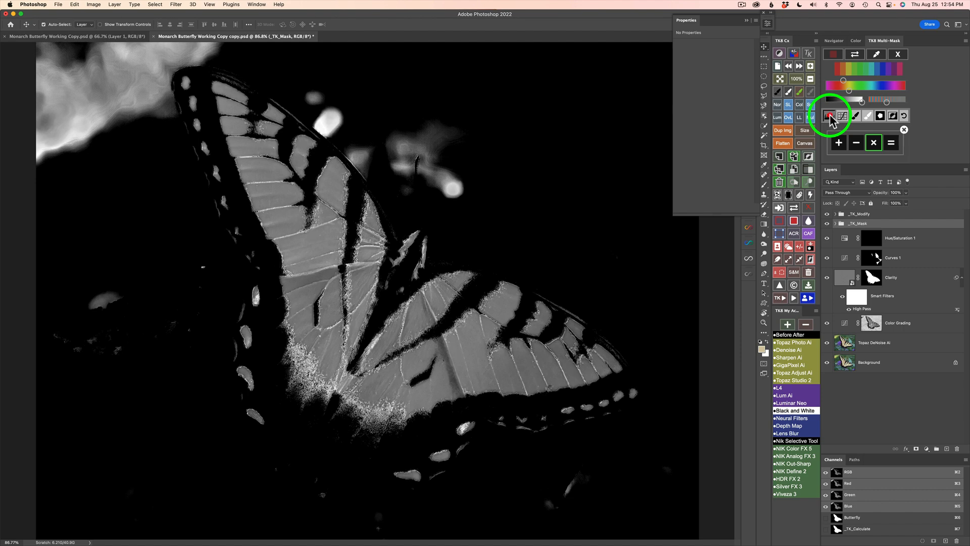
mouse_move(716, 101)
mouse_down()
mouse_move(698, 100)
mouse_move(738, 101)
mouse_move(726, 101)
mouse_up()
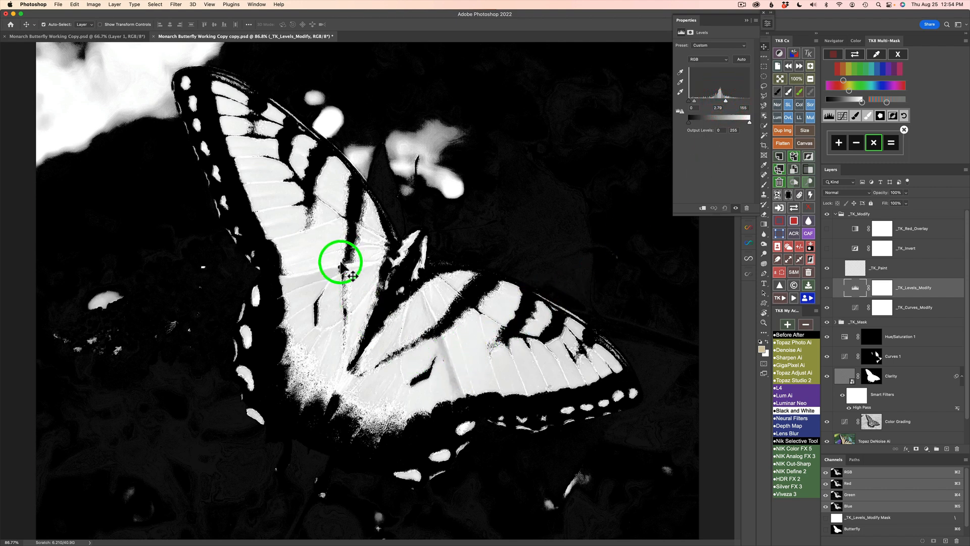
click(767, 24)
click(889, 143)
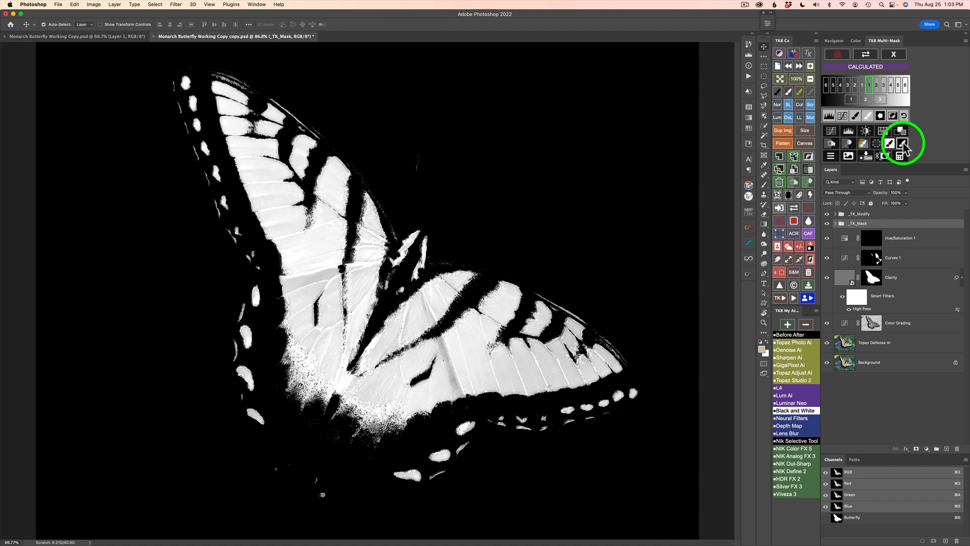
- Paint white at 30% brush opacity over the wings through the calculated mask on the Hue/Saturation layer's mask
click(902, 143)
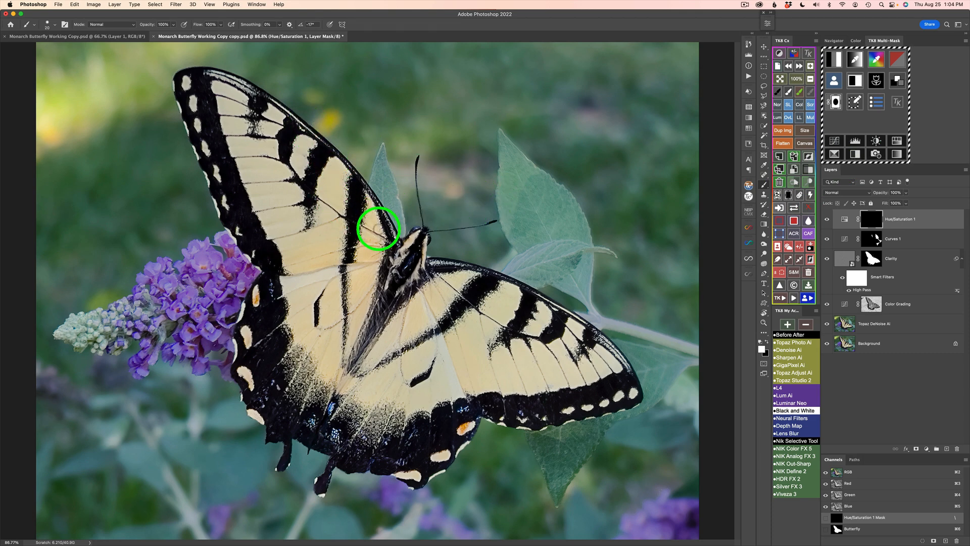
mouse_move(377, 227)
mouse_down()
mouse_move(355, 252)
mouse_move(373, 253)
mouse_move(286, 219)
mouse_move(320, 208)
mouse_move(287, 148)
mouse_move(263, 184)
mouse_move(255, 132)
mouse_up()
key(5)
key(3)
mouse_move(313, 172)
mouse_down()
mouse_move(464, 349)
mouse_move(538, 320)
mouse_move(551, 402)
mouse_move(581, 381)
mouse_move(446, 330)
mouse_move(427, 376)
mouse_move(453, 364)
mouse_move(333, 291)
mouse_move(368, 263)
mouse_move(413, 321)
mouse_up()
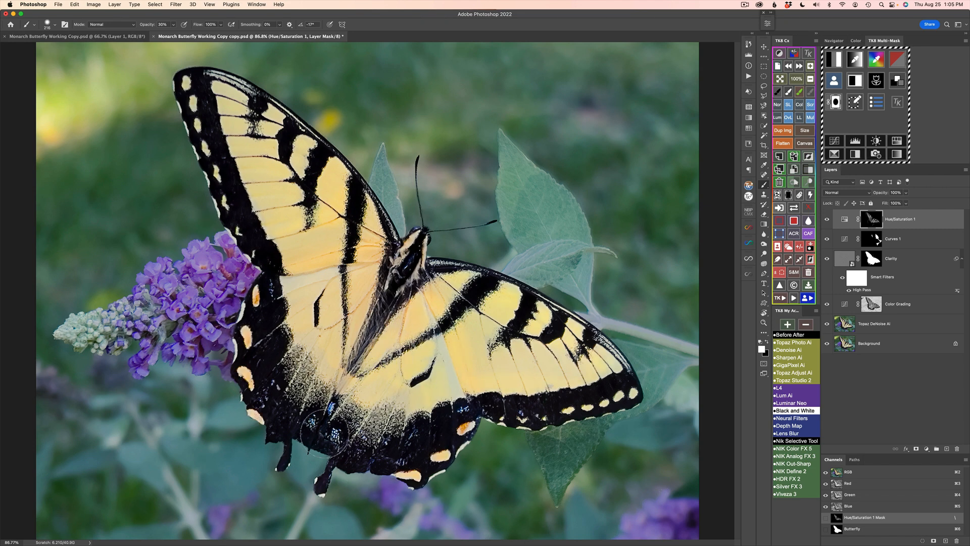
- Set the Hue/Saturation layer's opacity to 54% and compare the wings with the layer hidden and shown
click(892, 219)
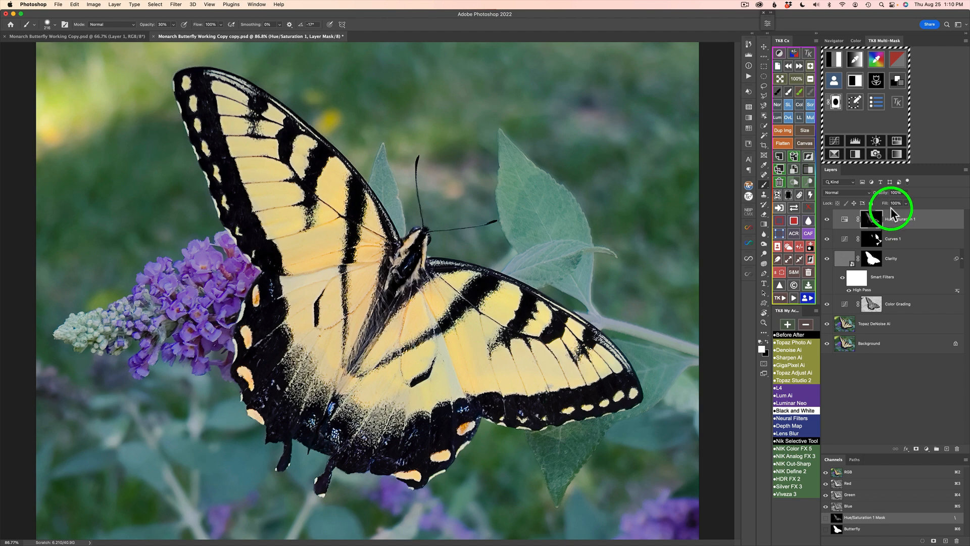
drag(886, 198, 790, 199)
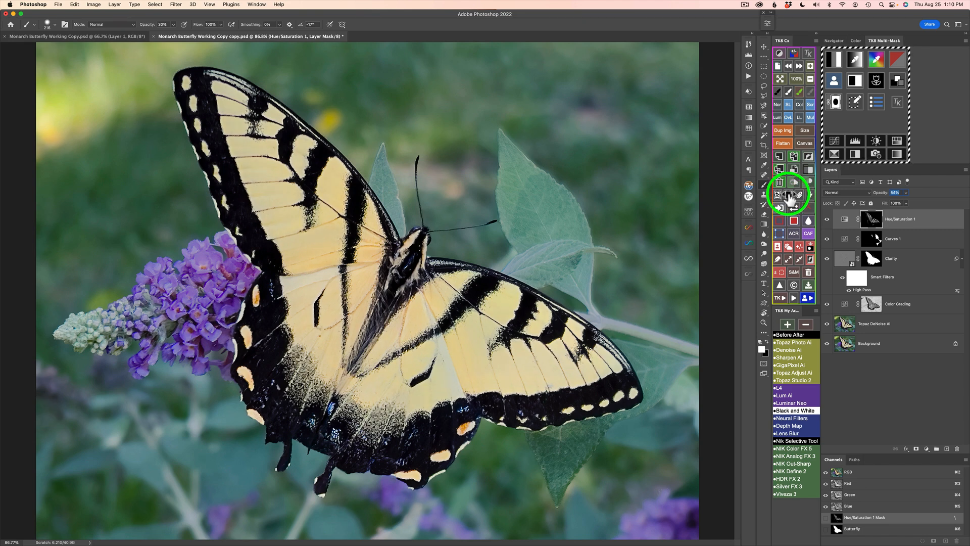
click(827, 223)
click(828, 223)
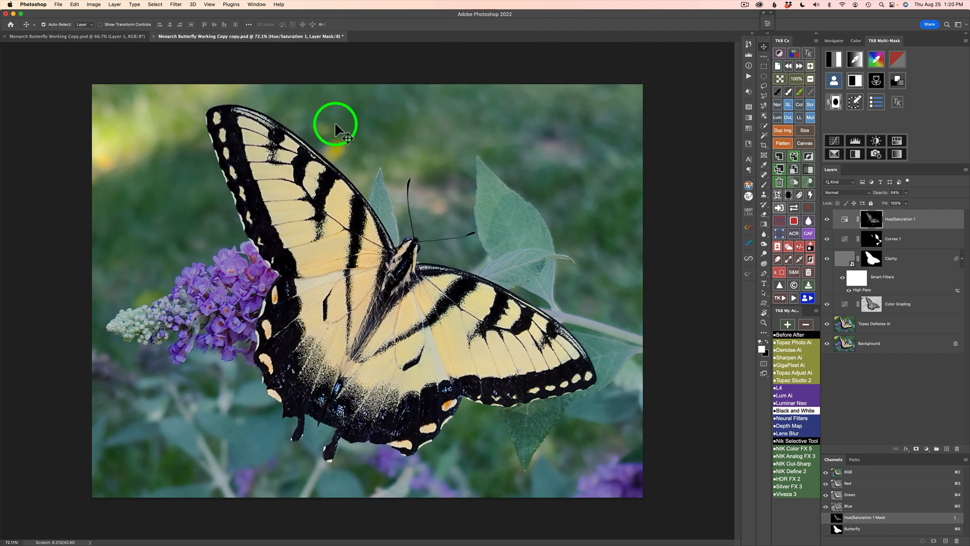
- Add a 1-Color Gradient glow, try it out above the butterfly and shrink its scale to 1%
click(877, 105)
click(866, 86)
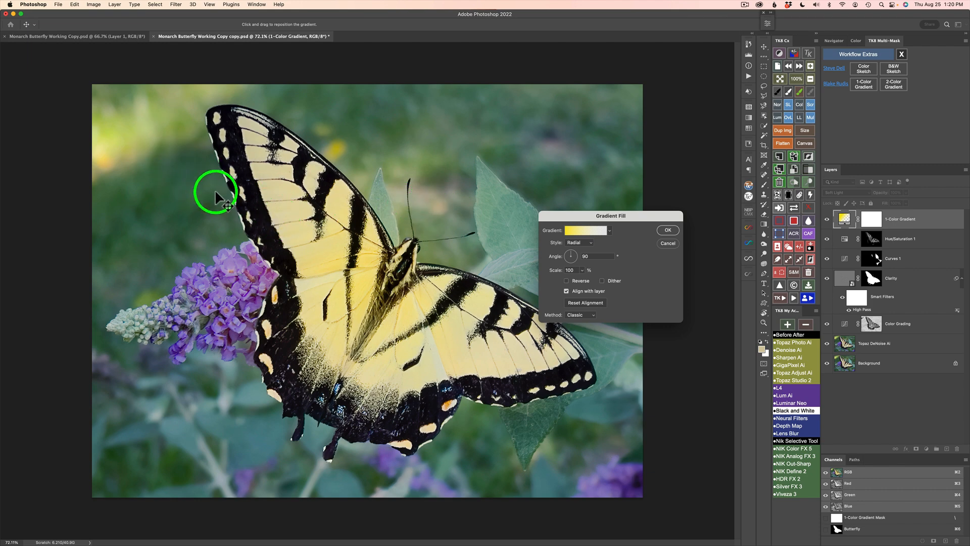
drag(372, 202, 490, 133)
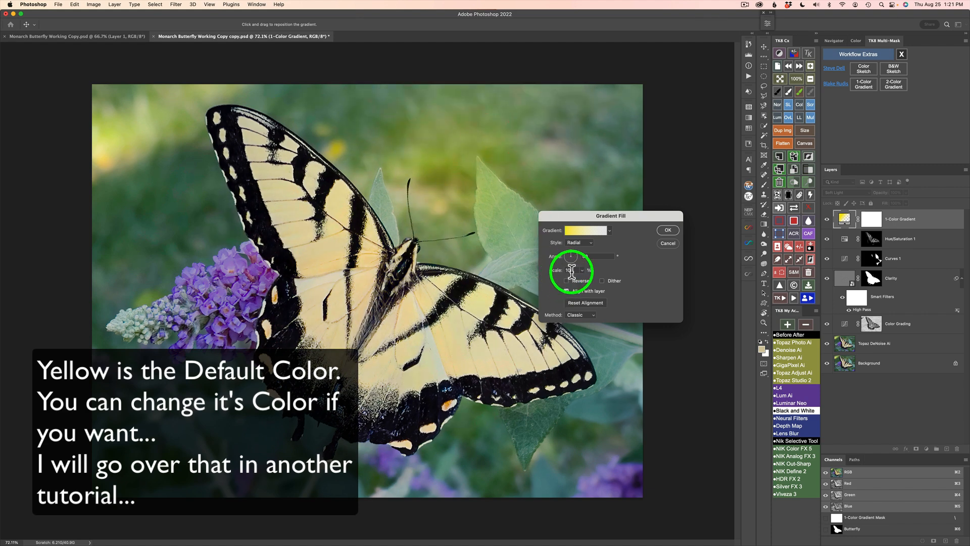
drag(554, 273, 504, 281)
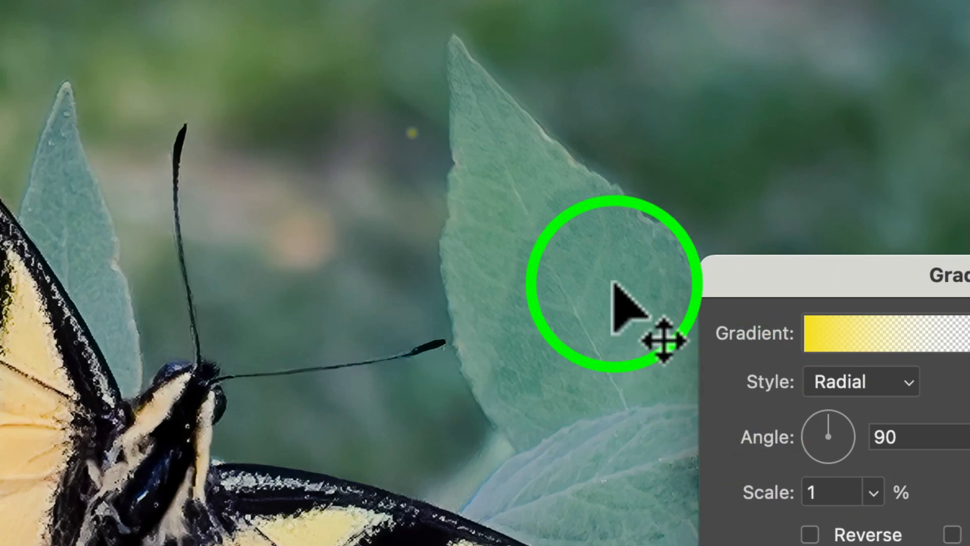
- Set the glow's scale to 13%, place it over the bright patch in the photo's upper-left corner and enlarge it to 123%
drag(771, 492, 782, 492)
drag(449, 176, 178, 155)
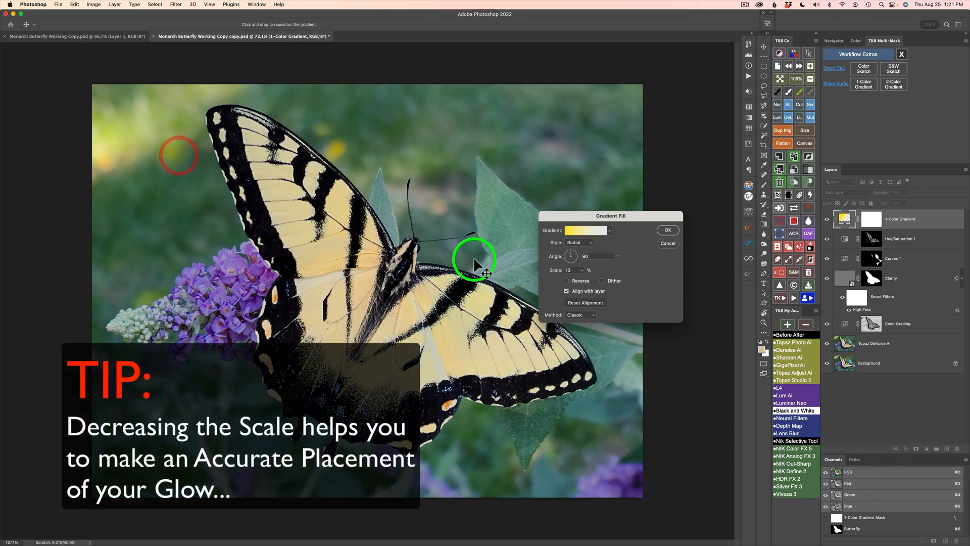
drag(554, 270, 589, 270)
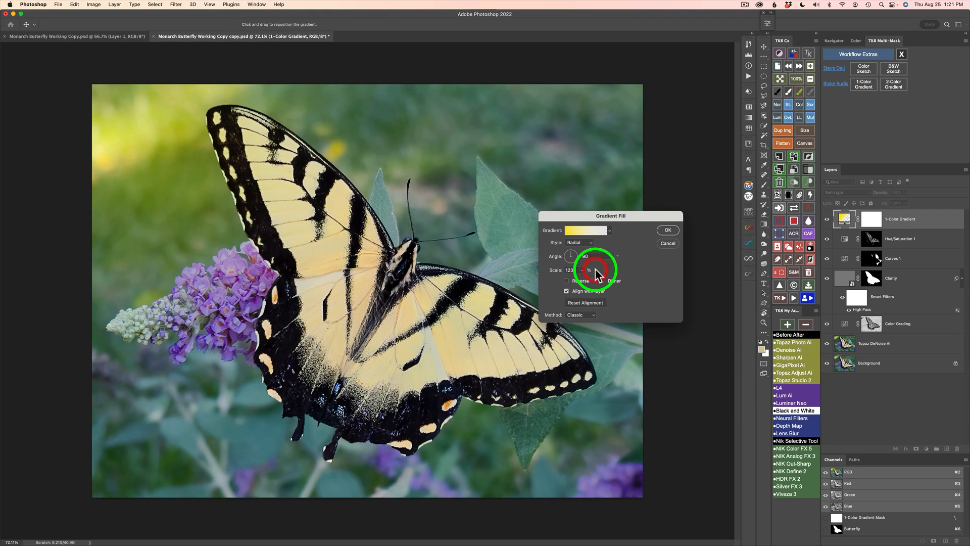
click(668, 229)
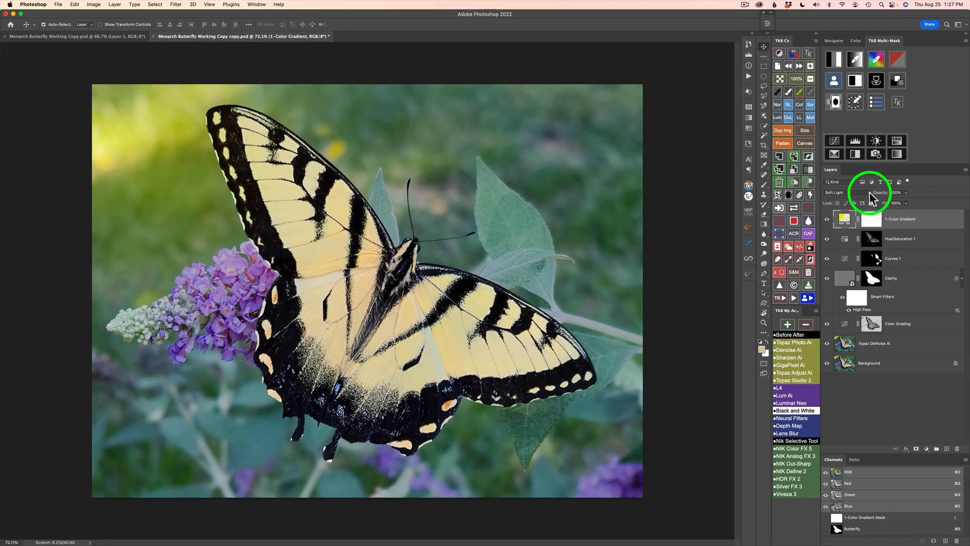
- Set the 1-Color Gradient layer to Linear Dodge (Add) at 34% opacity
click(868, 194)
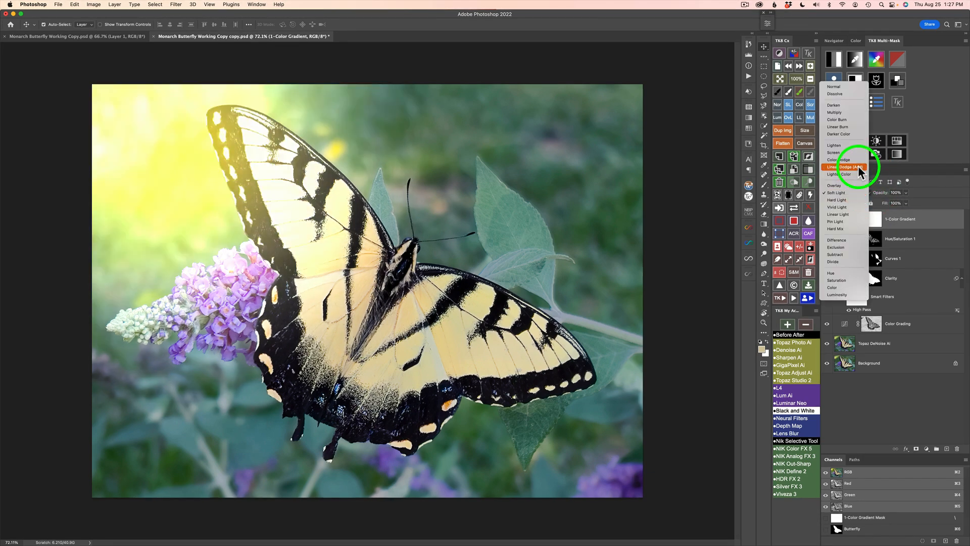
click(853, 166)
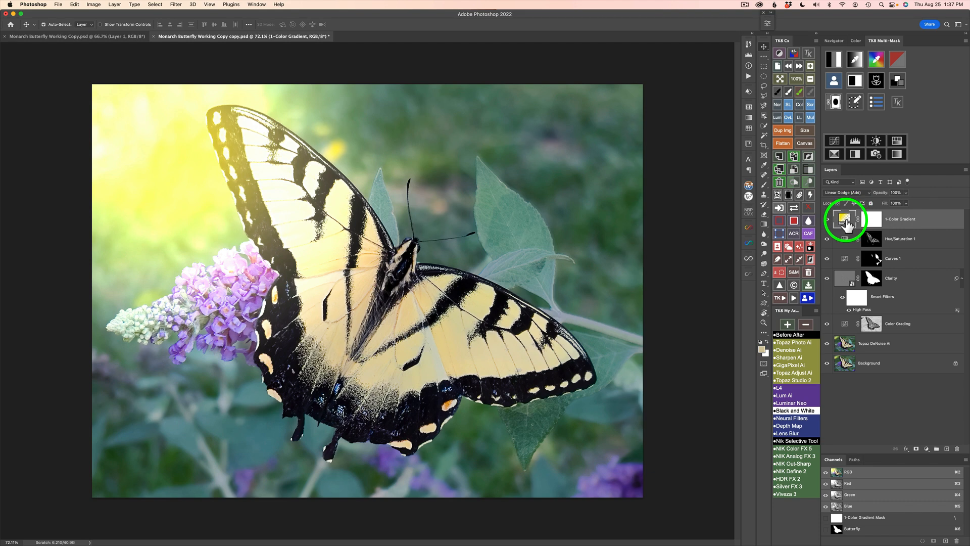
drag(884, 190, 858, 199)
click(316, 220)
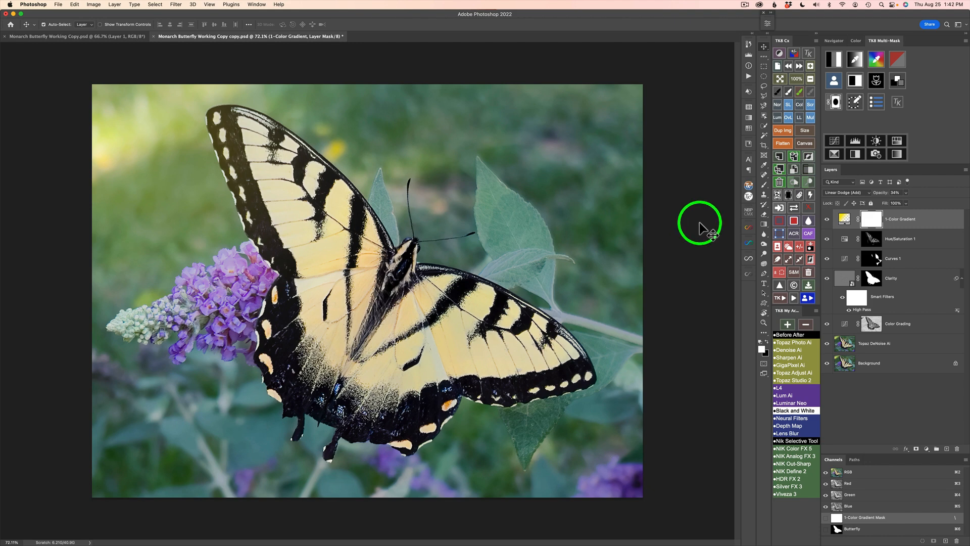
- Load the saved Butterfly mask, invert it and apply it to the 1-Color Gradient layer so the glow spares the butterfly
click(780, 207)
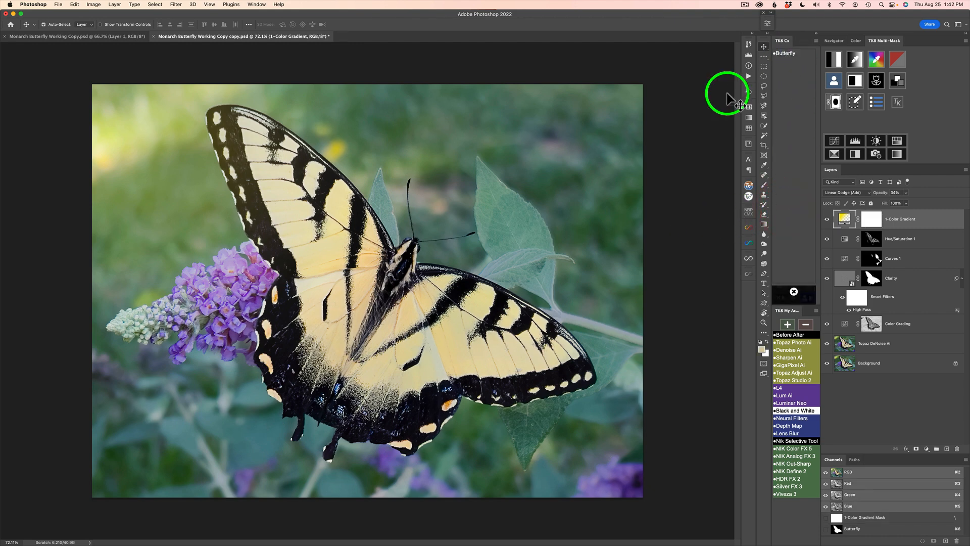
click(794, 292)
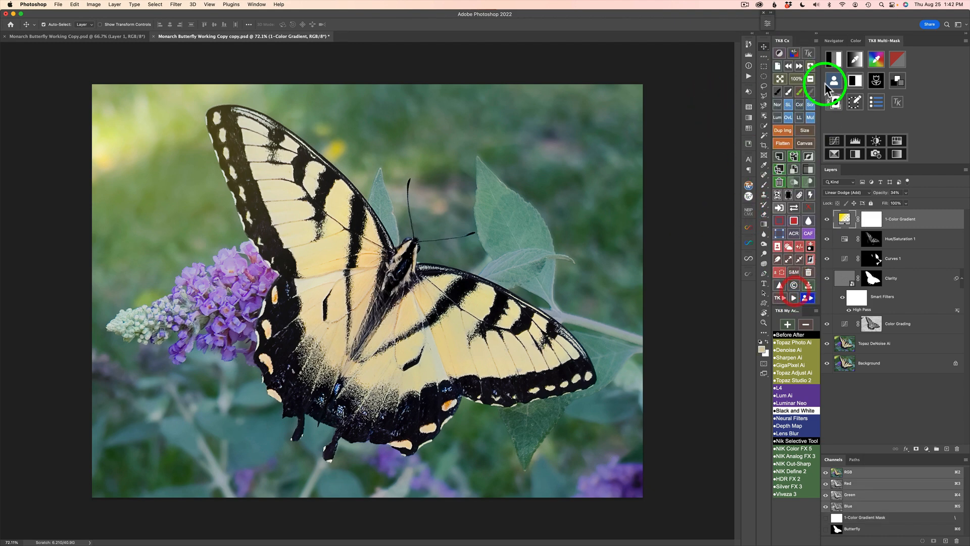
click(834, 81)
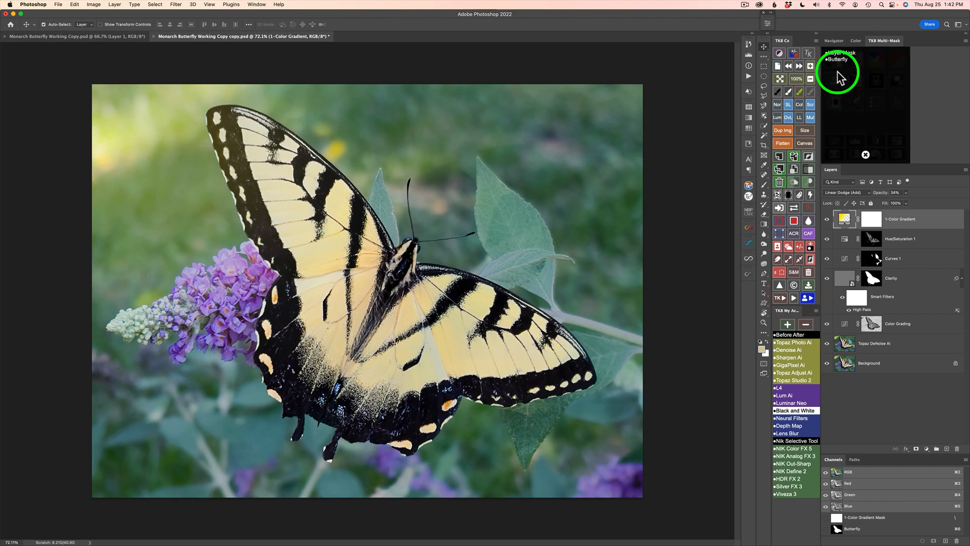
click(838, 61)
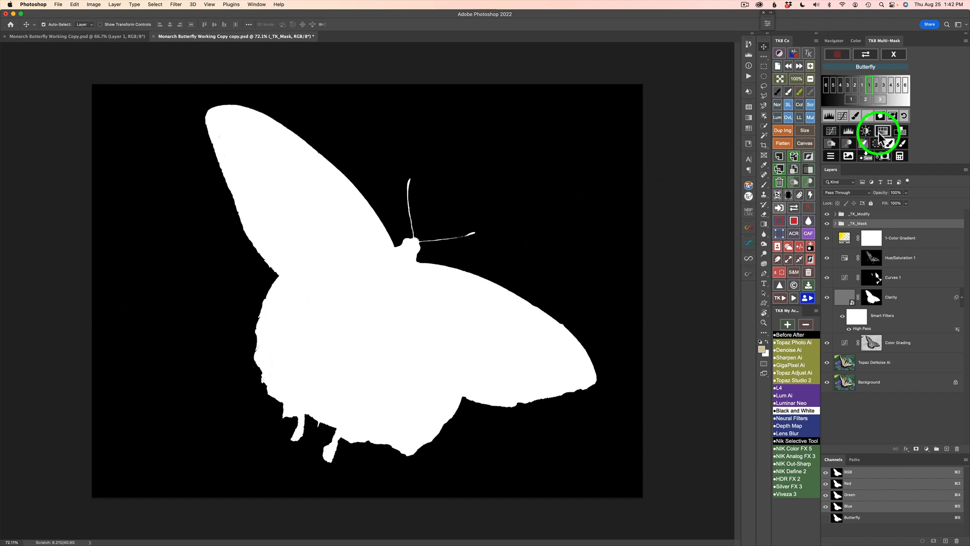
click(893, 115)
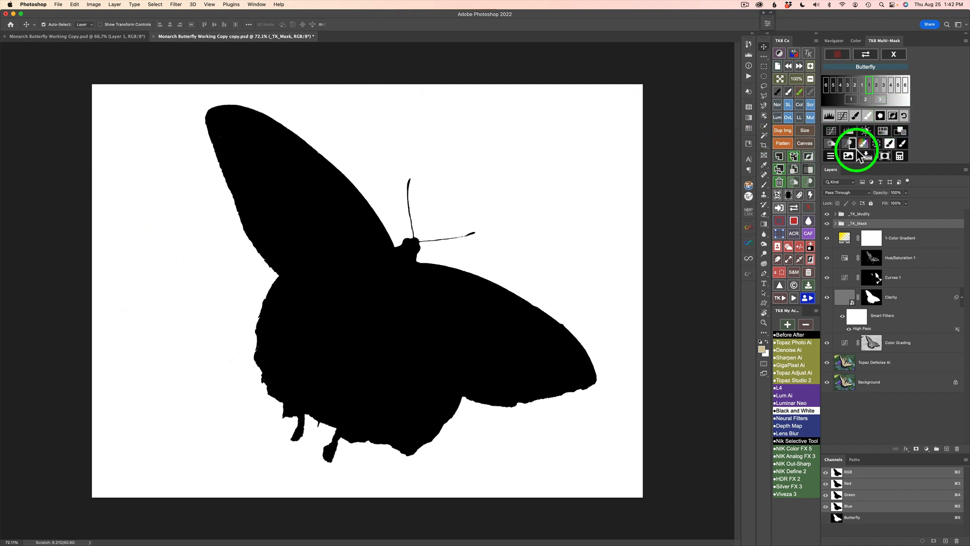
click(883, 157)
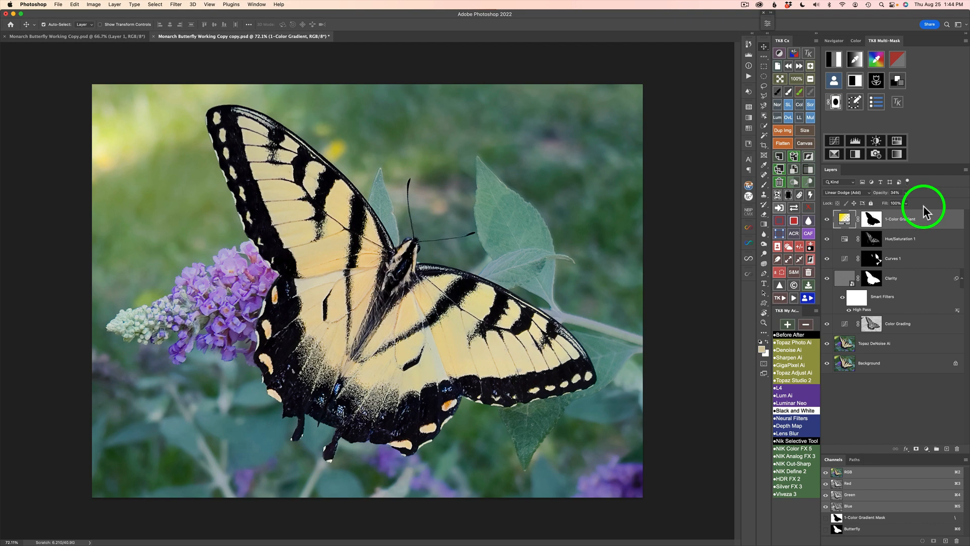
- Set the 1-Color Gradient layer's opacity to 46% and compare the photo with the glow hidden and shown
drag(881, 198, 886, 199)
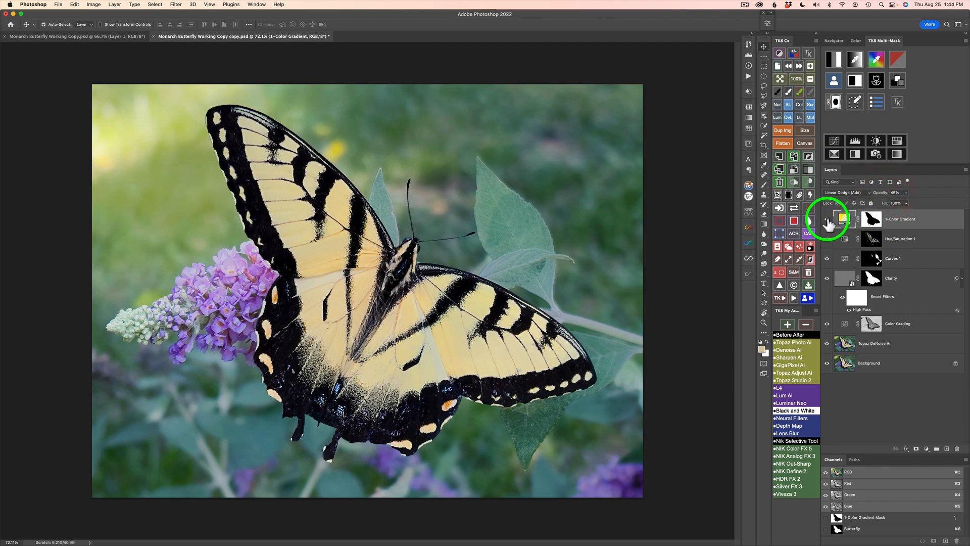
click(827, 220)
click(827, 220)
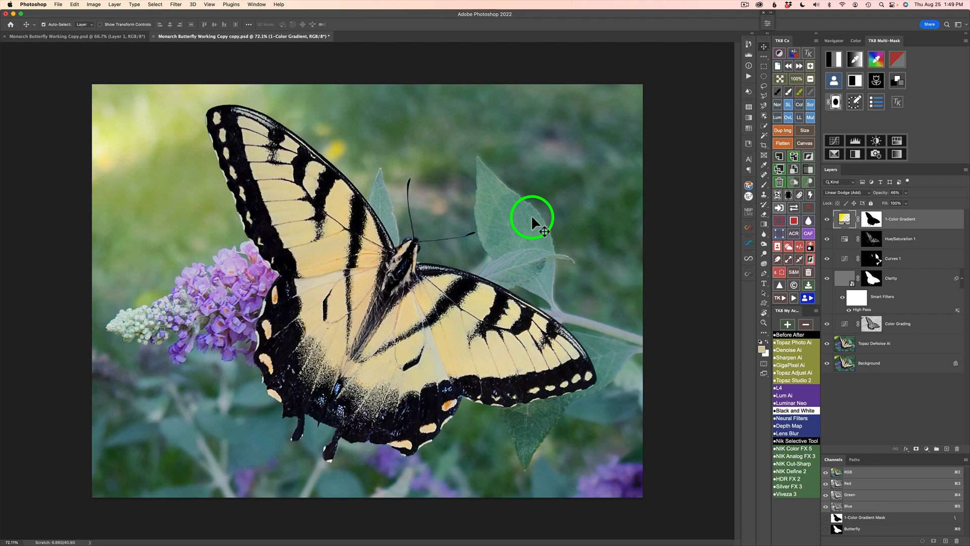
- Run the TK8 Clarity action on the whole photo and adjust its High Pass radius
click(780, 300)
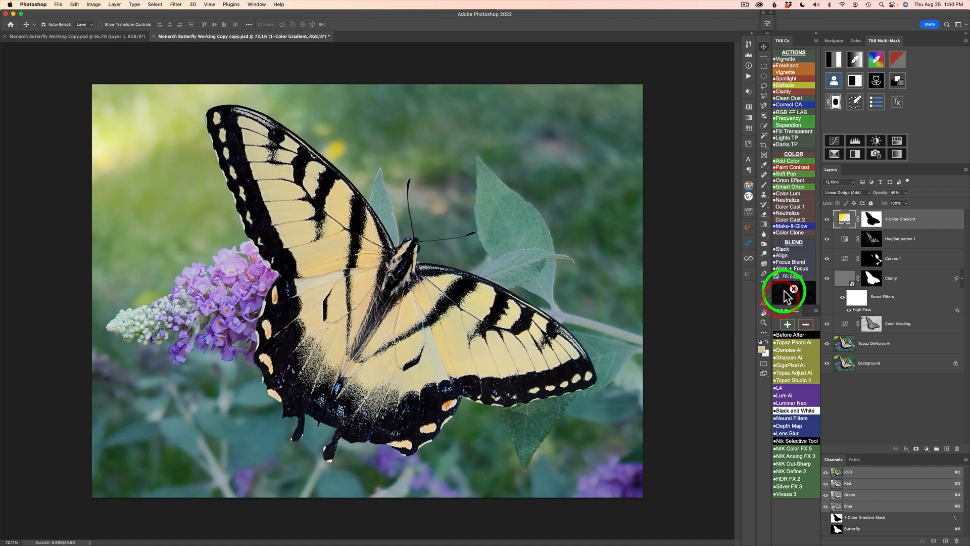
click(784, 92)
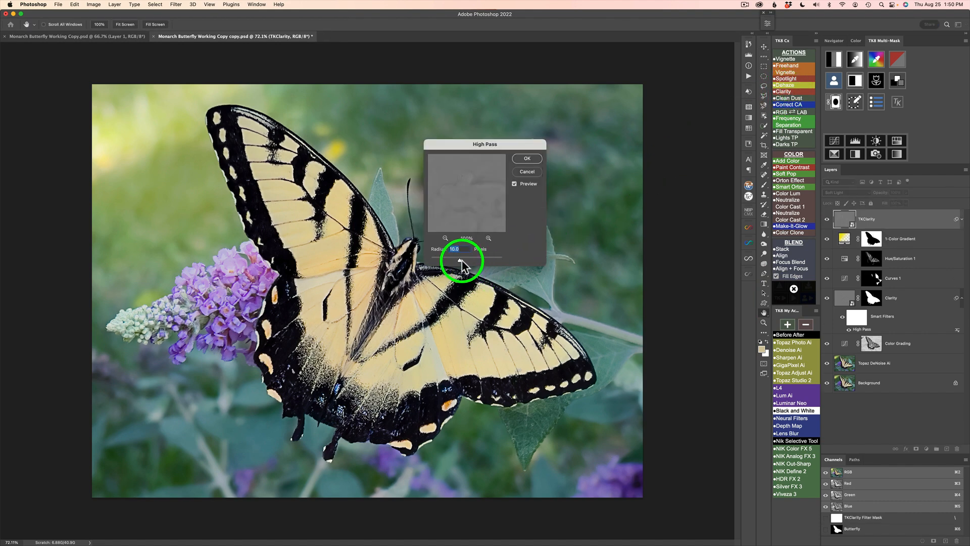
drag(471, 260, 469, 261)
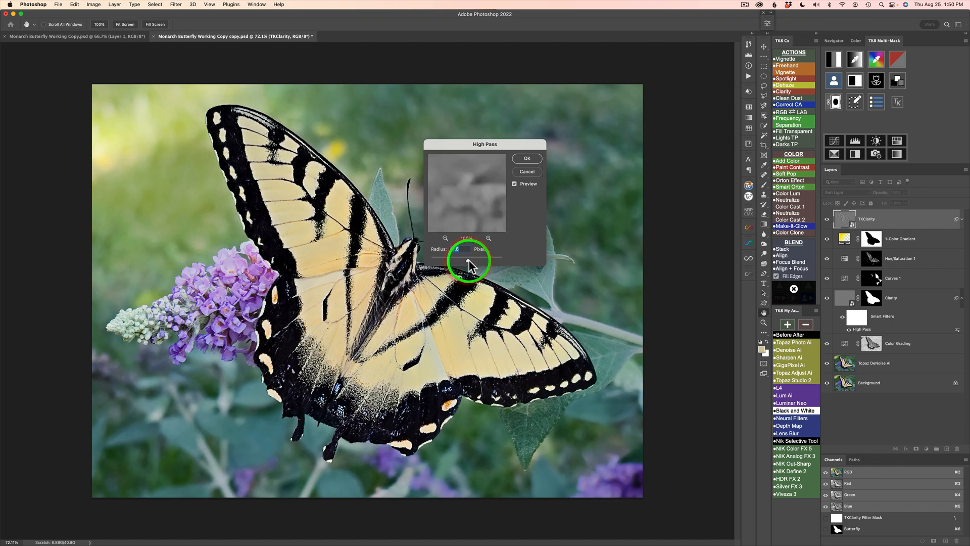
click(522, 159)
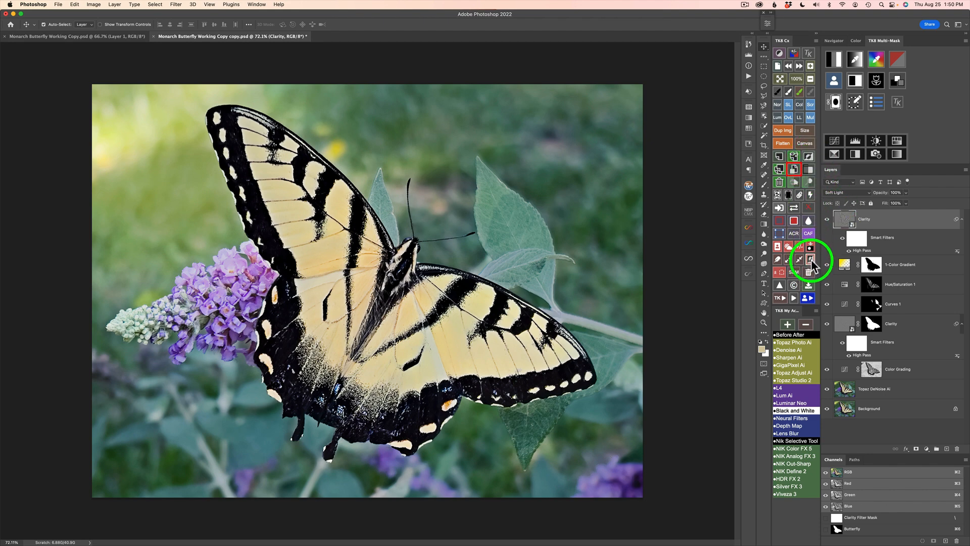
- Invert the new Clarity layer's effect and copy the 1-Color Gradient layer's mask onto it
click(809, 157)
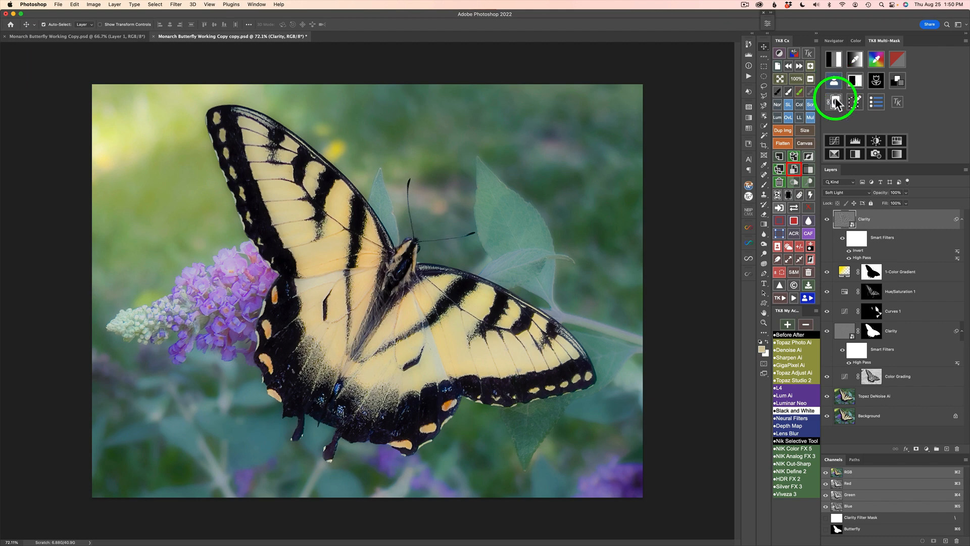
drag(873, 277, 874, 278)
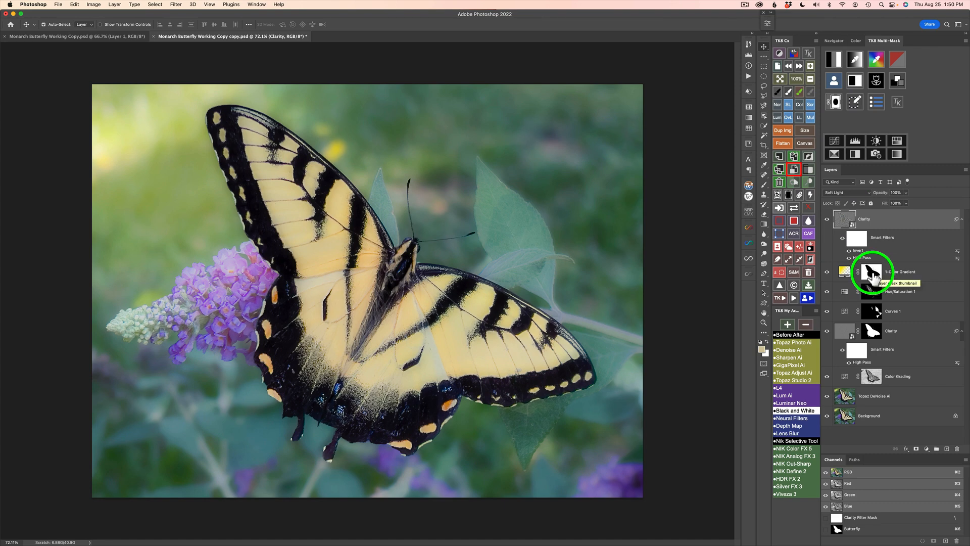
drag(872, 276, 877, 222)
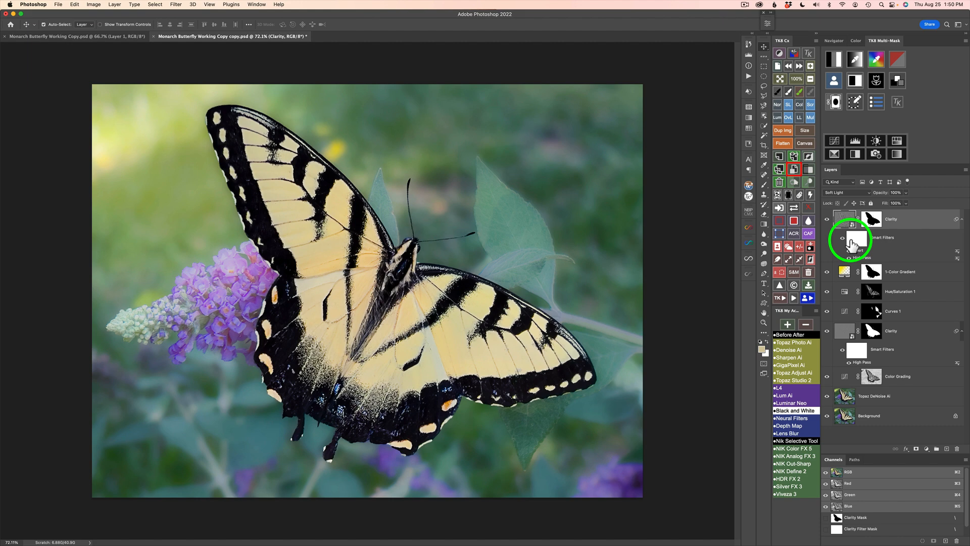
- Reduce the inverted Clarity layer's opacity to 56% and compare the background with the layer hidden and shown
click(827, 221)
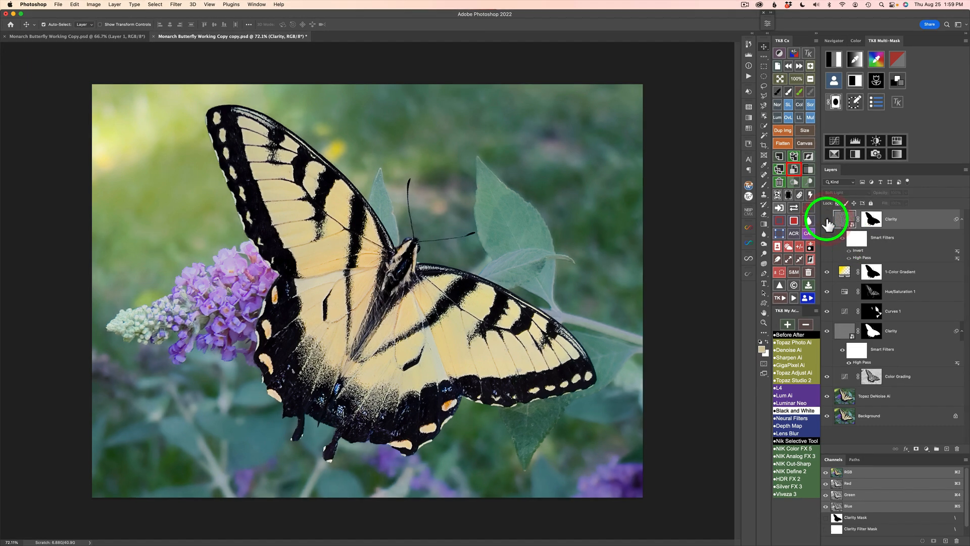
click(826, 220)
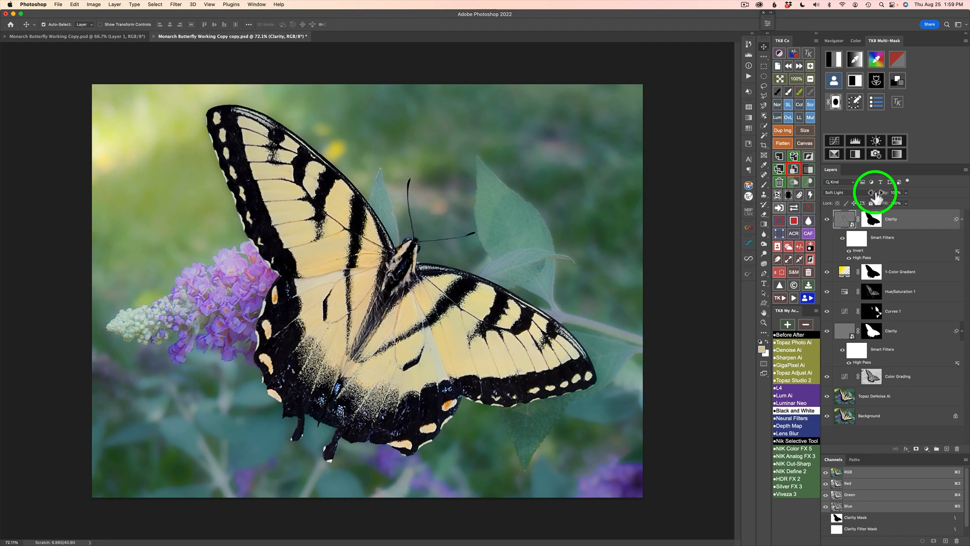
drag(881, 199, 863, 193)
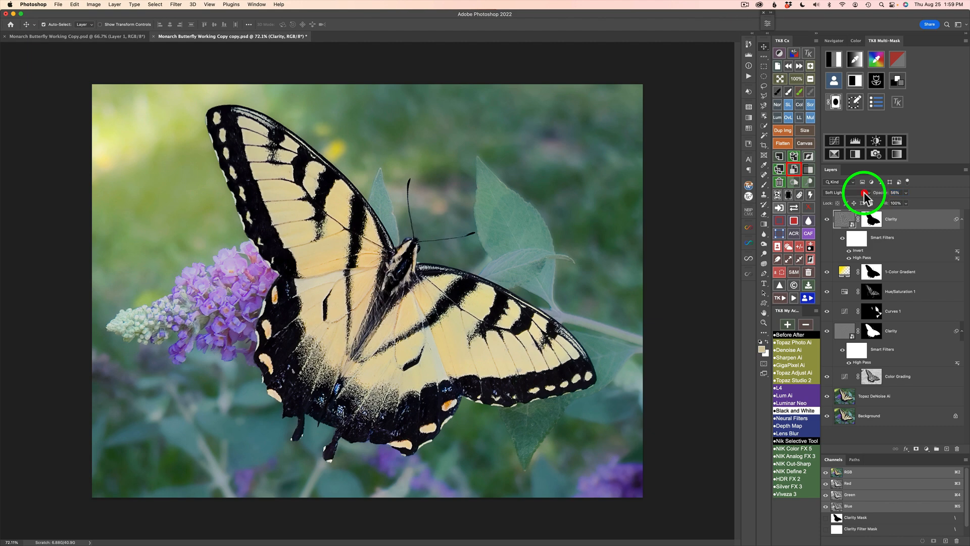
click(828, 220)
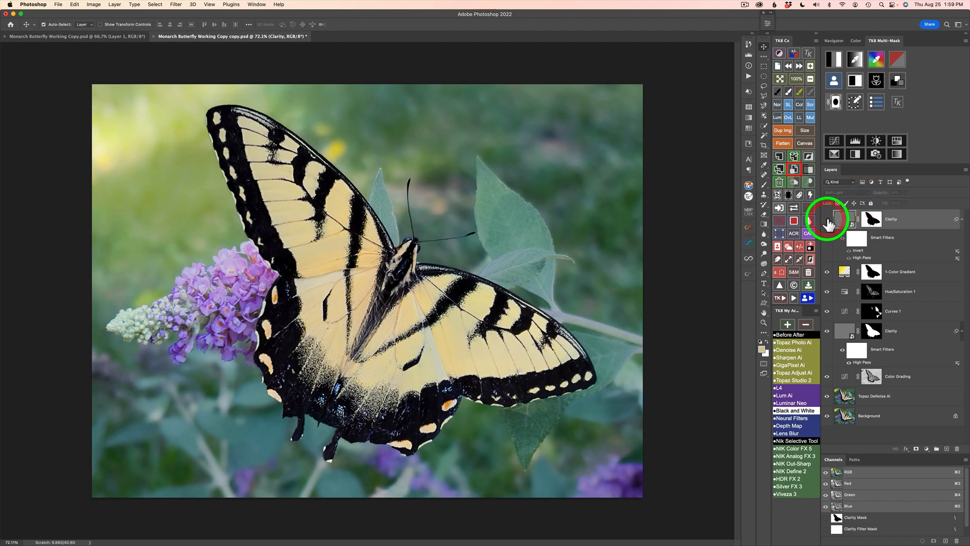
click(827, 220)
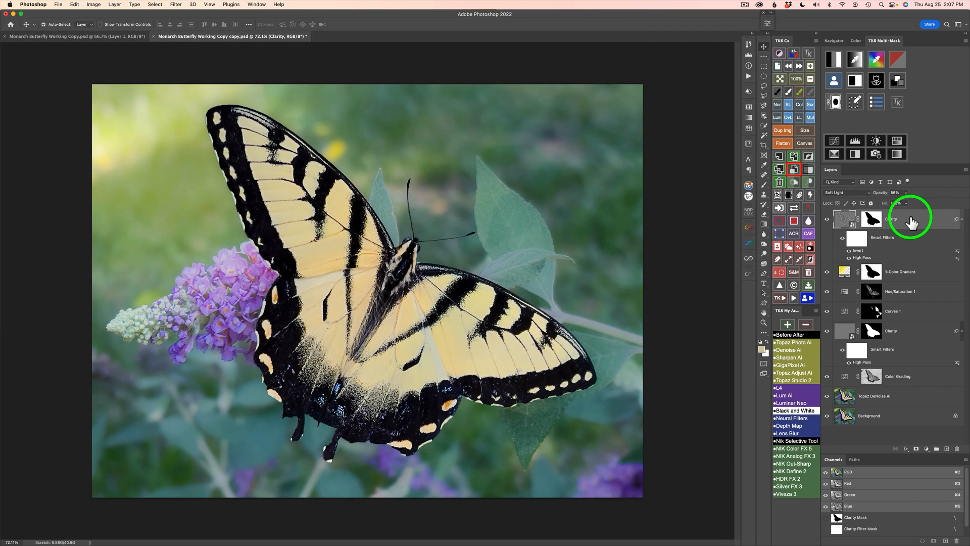
- Add a TK8 Vignette with a 320.7-pixel Gaussian Blur and set its opacity to 30%
click(779, 300)
click(784, 58)
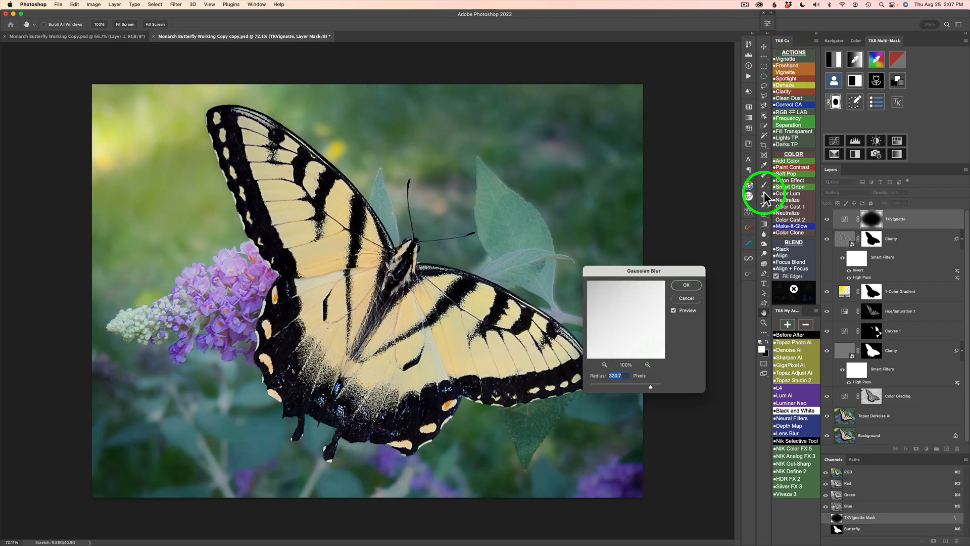
click(692, 285)
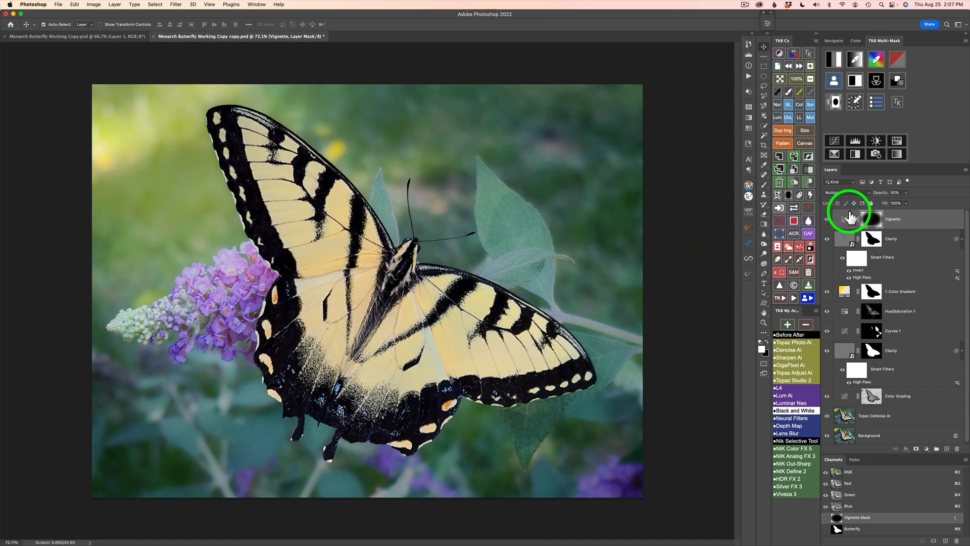
drag(879, 199, 875, 200)
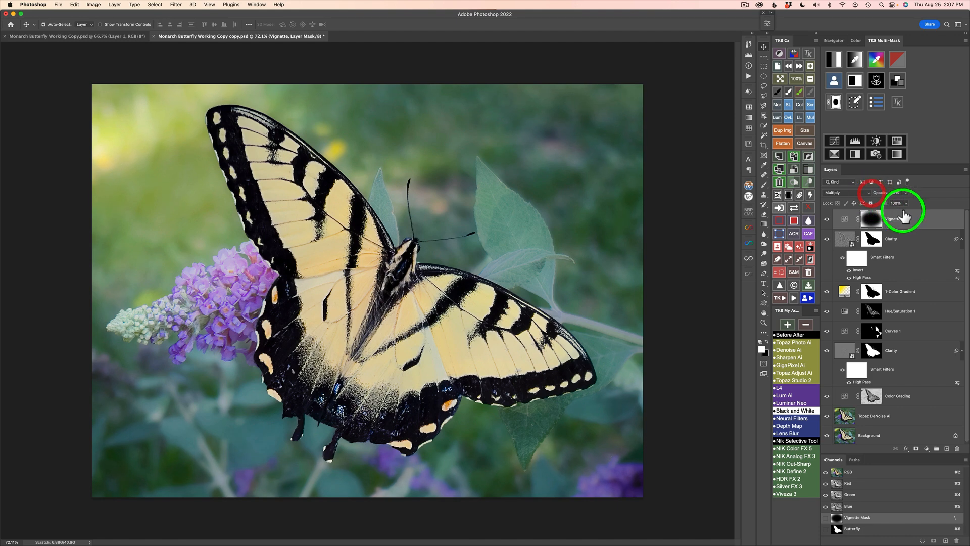
- Split the Vignette layer's Blend If underlying-layer black slider to 11 / 68 and compare the layer hidden and shown
double_click(933, 227)
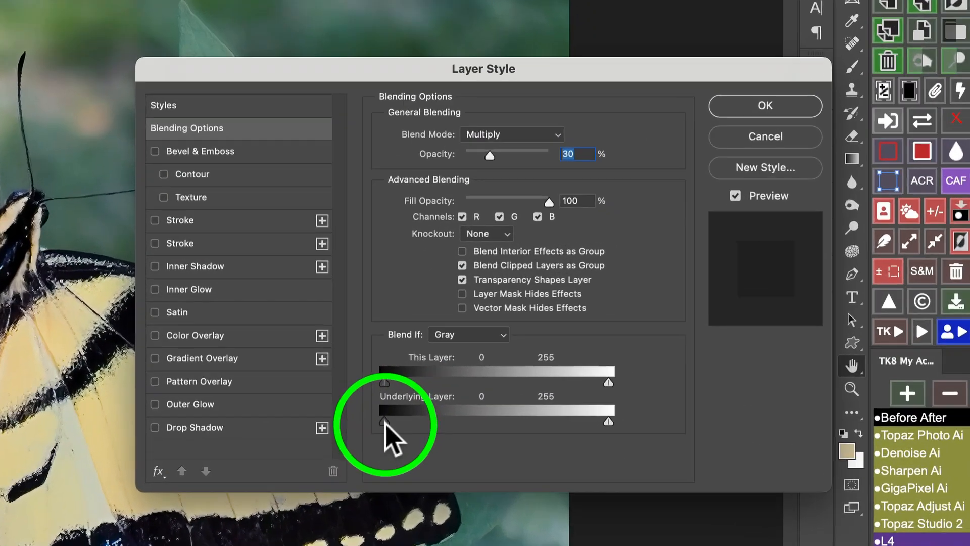
drag(385, 422, 419, 439)
key(alt)
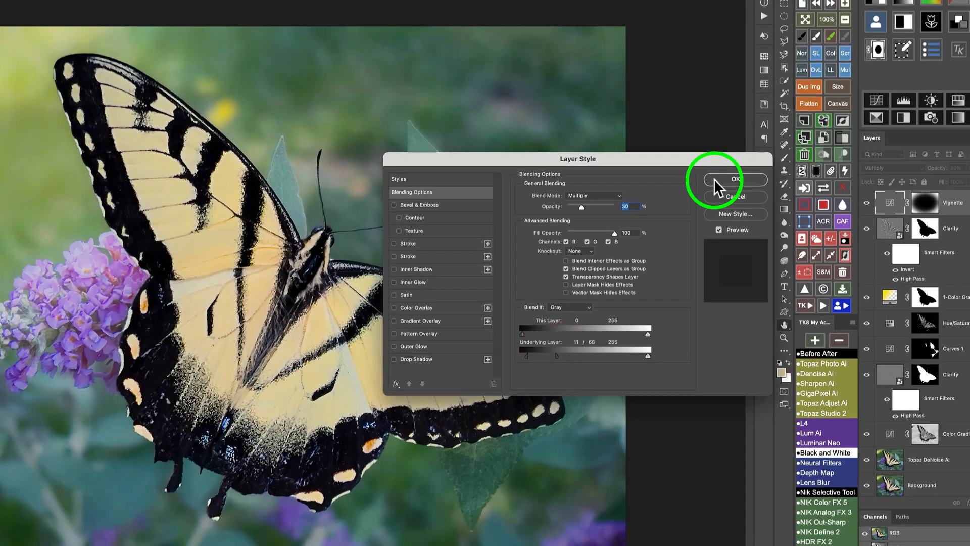
click(714, 180)
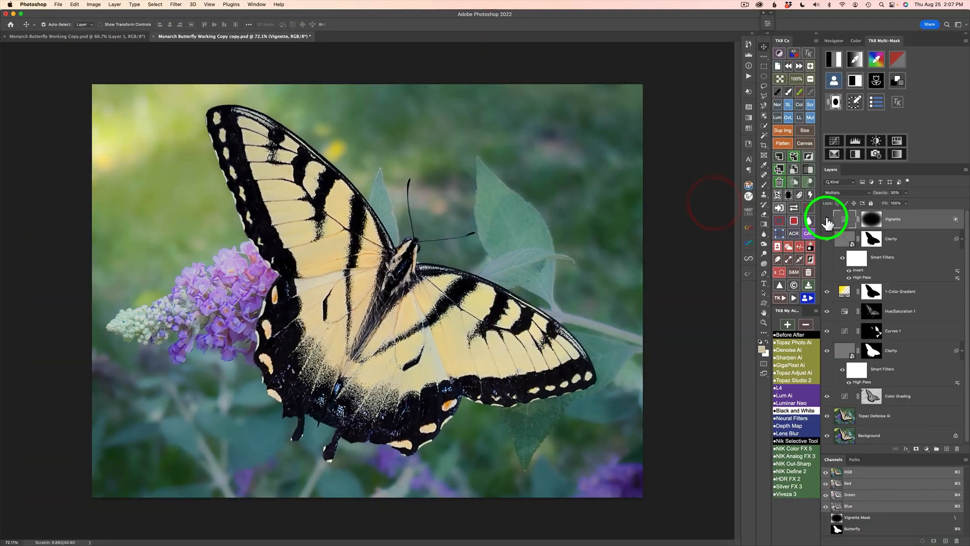
click(826, 220)
click(827, 220)
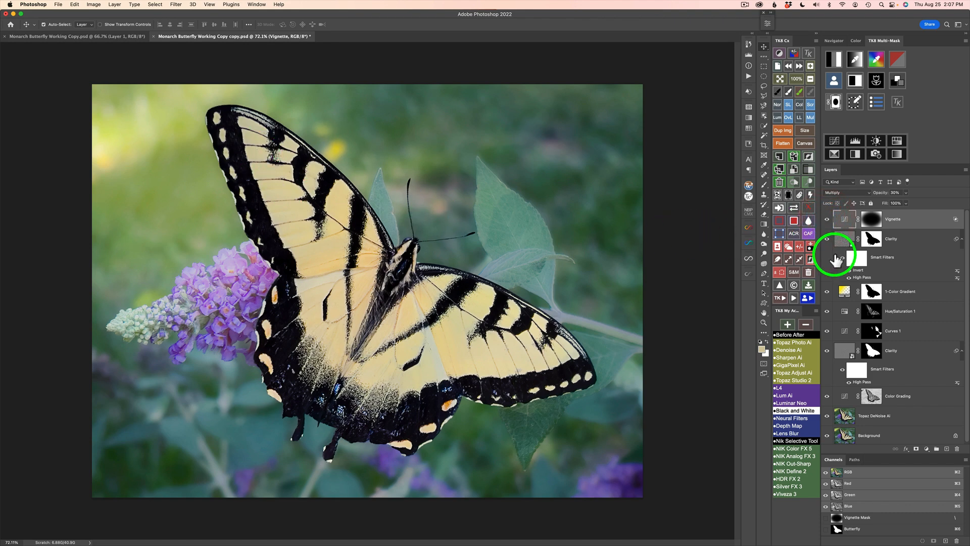
- Paint black on the Vignette mask over the glowing upper-left area of the photo and compare the vignette hidden and shown
click(871, 218)
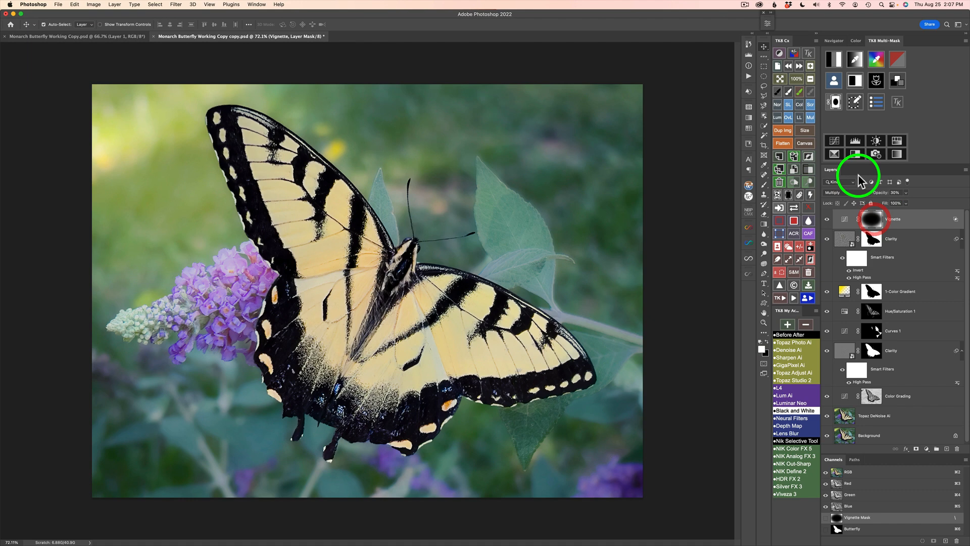
click(779, 91)
mouse_move(228, 177)
mouse_down()
mouse_move(277, 188)
mouse_move(287, 277)
mouse_move(281, 194)
mouse_up()
drag(280, 152, 323, 174)
key(0)
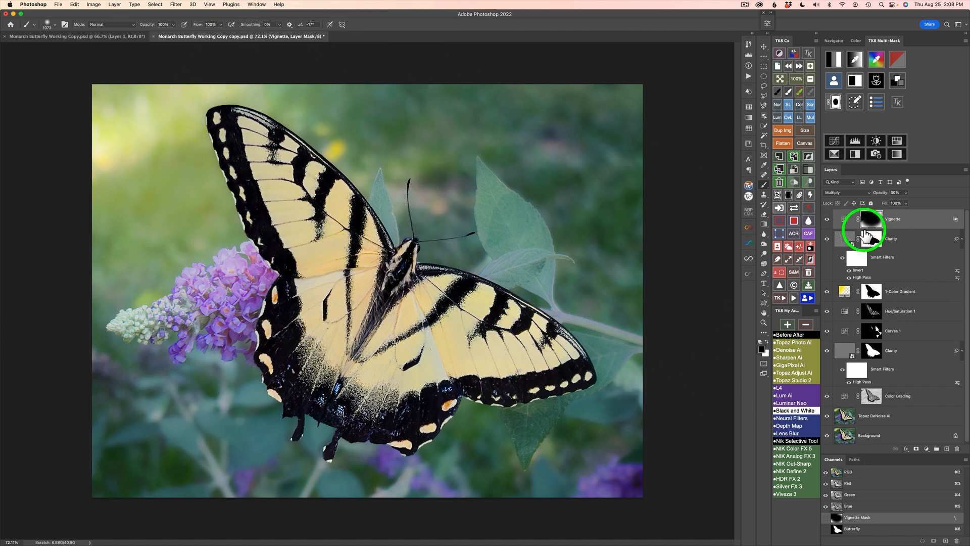
click(827, 220)
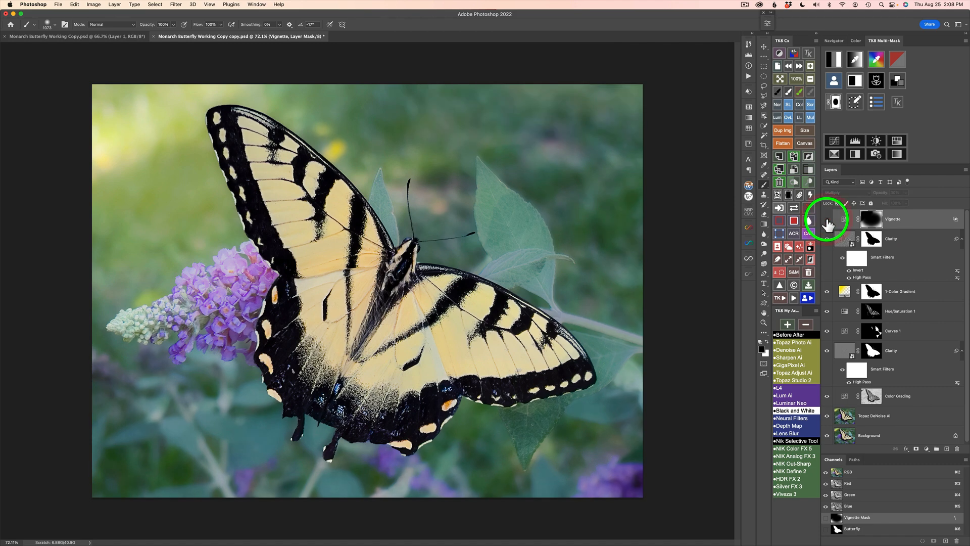
click(827, 221)
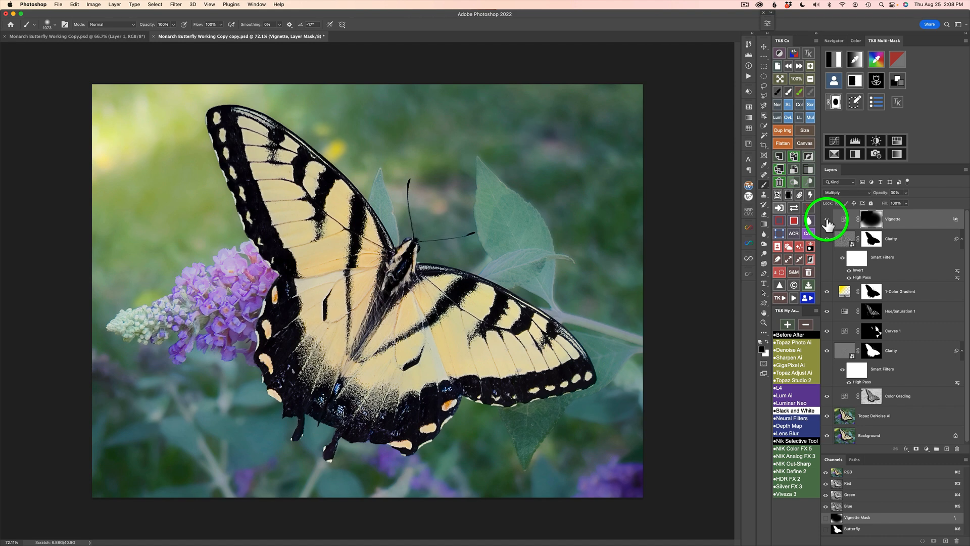
- Run the Make-It-Glow action with a Gaussian Blur radius of 12.2 pixels
click(779, 298)
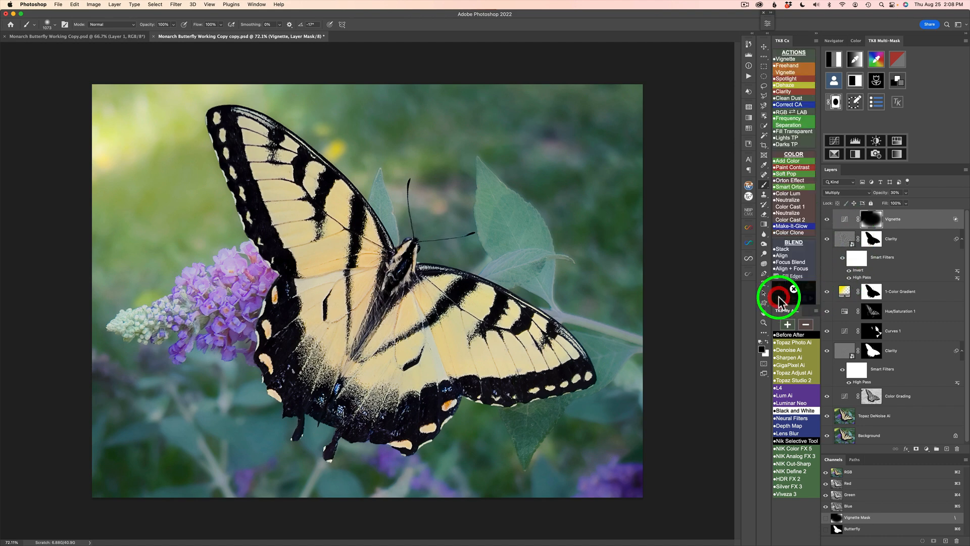
click(798, 227)
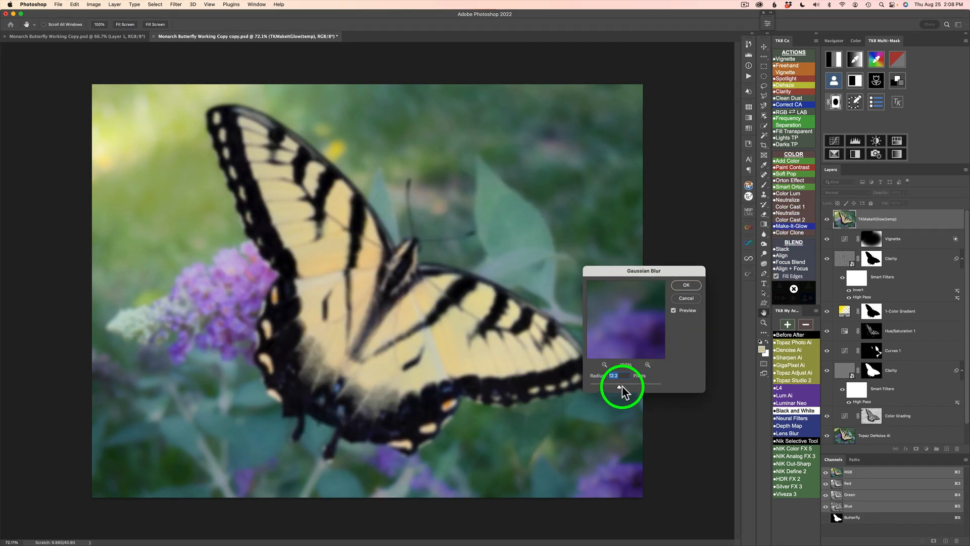
click(686, 284)
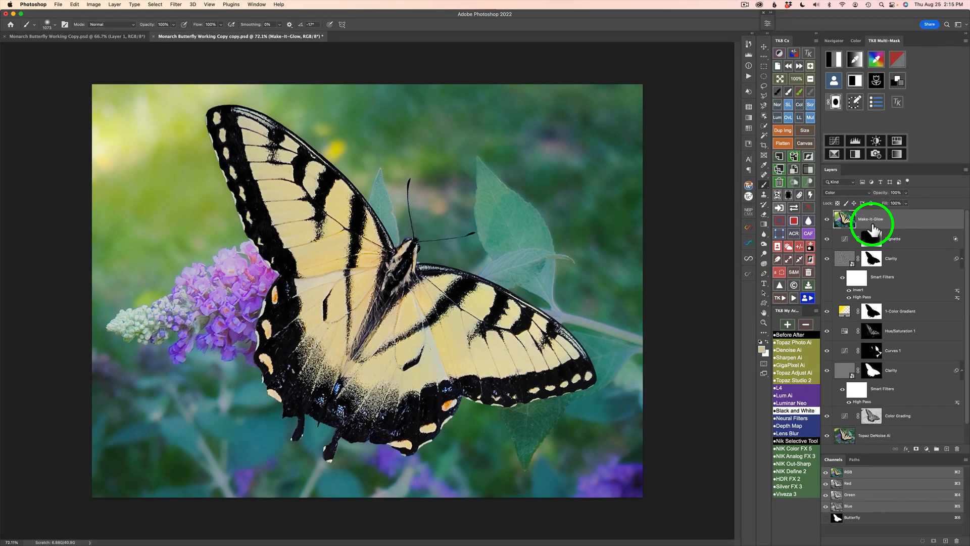
- Compare the photo with the Make-It-Glow layer hidden and shown, and view the original against the finished edit
click(828, 220)
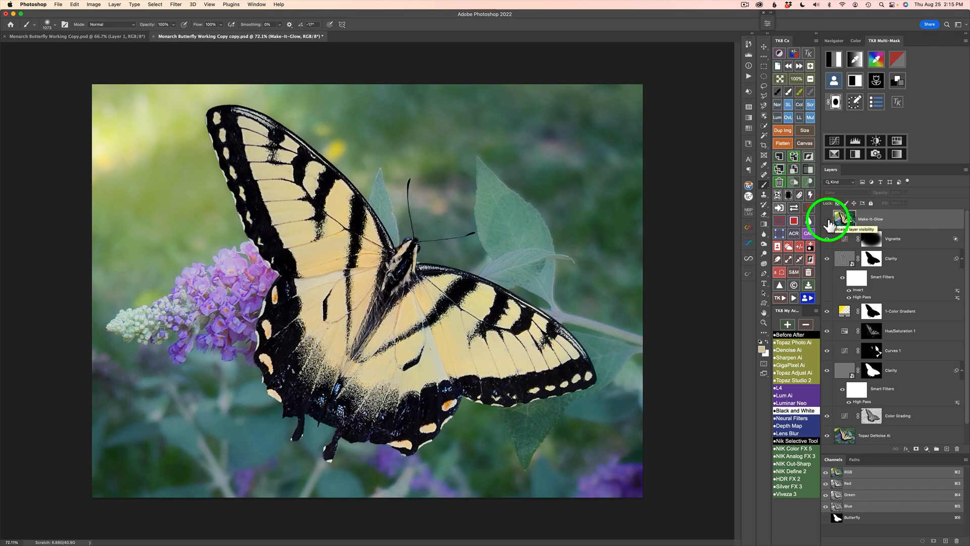
click(827, 221)
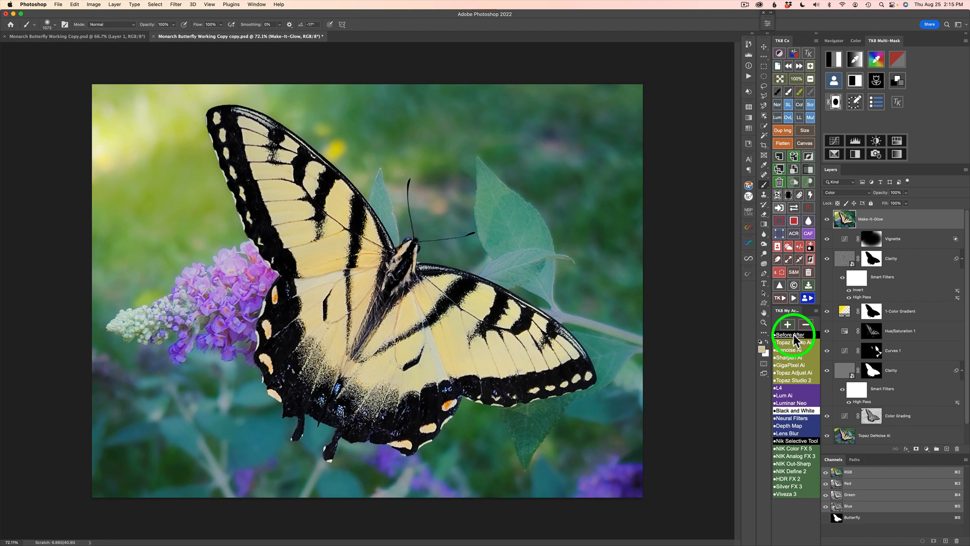
click(794, 336)
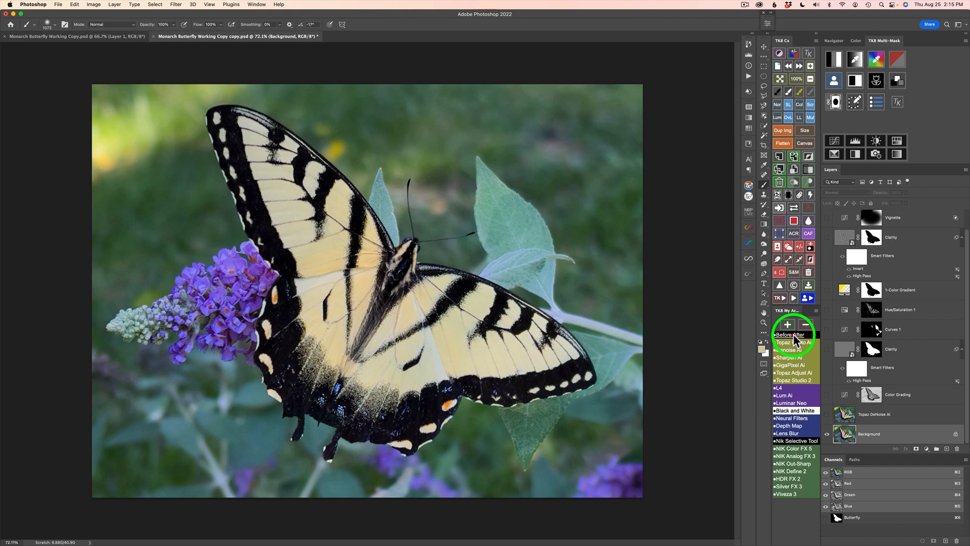
click(794, 337)
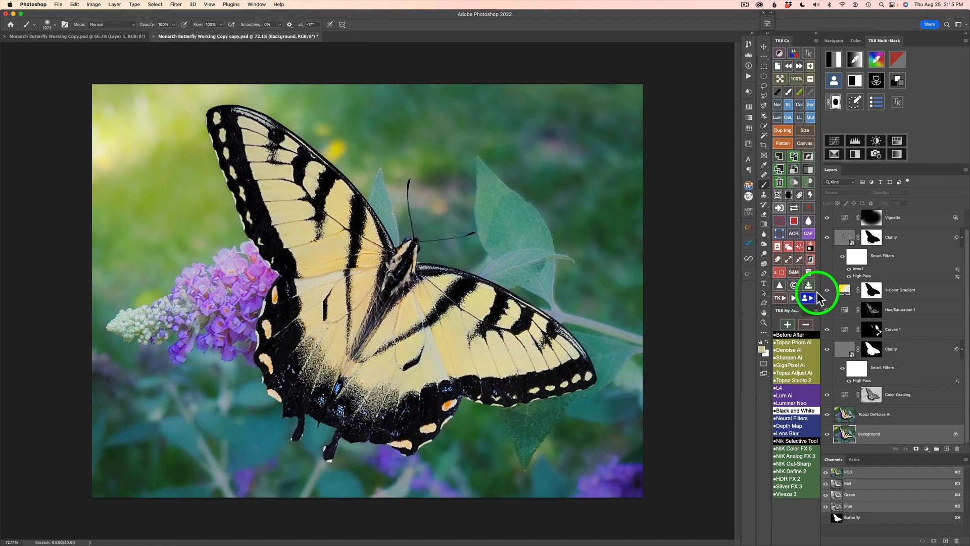